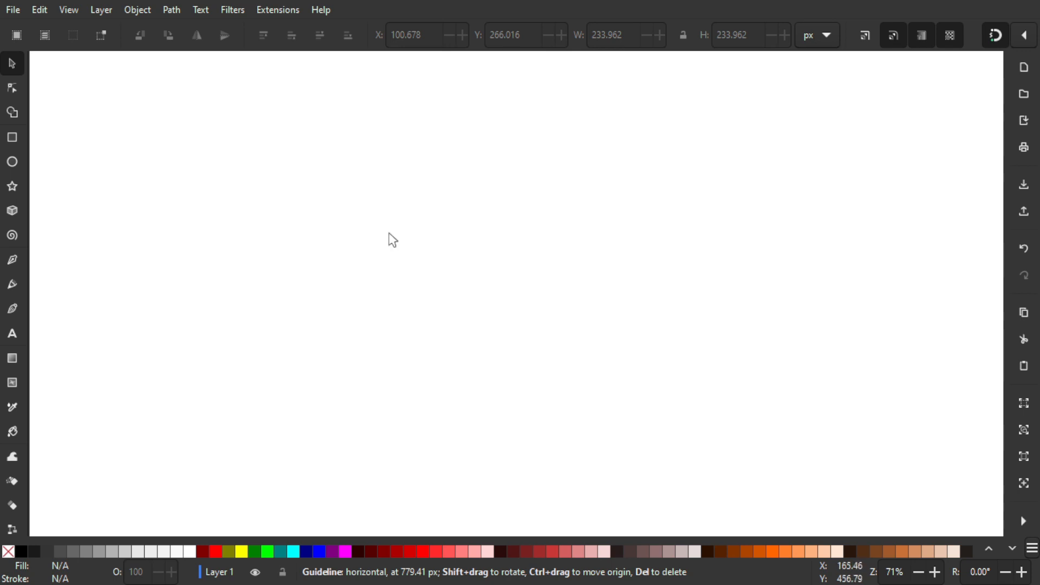
Draw a square about 164 px wide on the empty canvas and remove its rounded corners.
{"action": "left_click", "coordinate": [12, 138]}
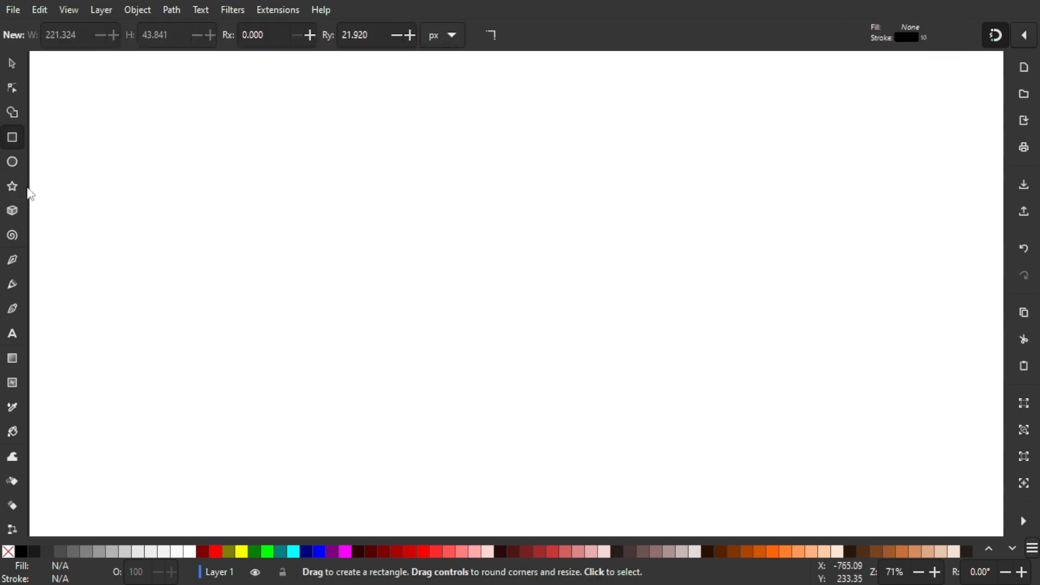
{"action": "left_click_drag", "start_coordinate": [449, 242], "coordinate": [491, 288]}
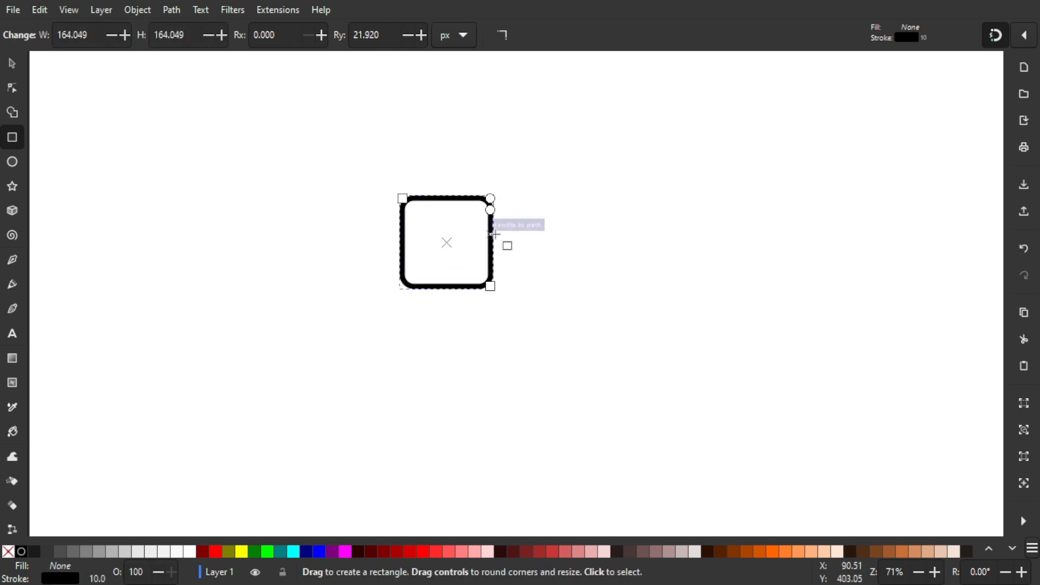
{"action": "left_click", "coordinate": [502, 36]}
{"action": "left_click", "coordinate": [16, 65]}
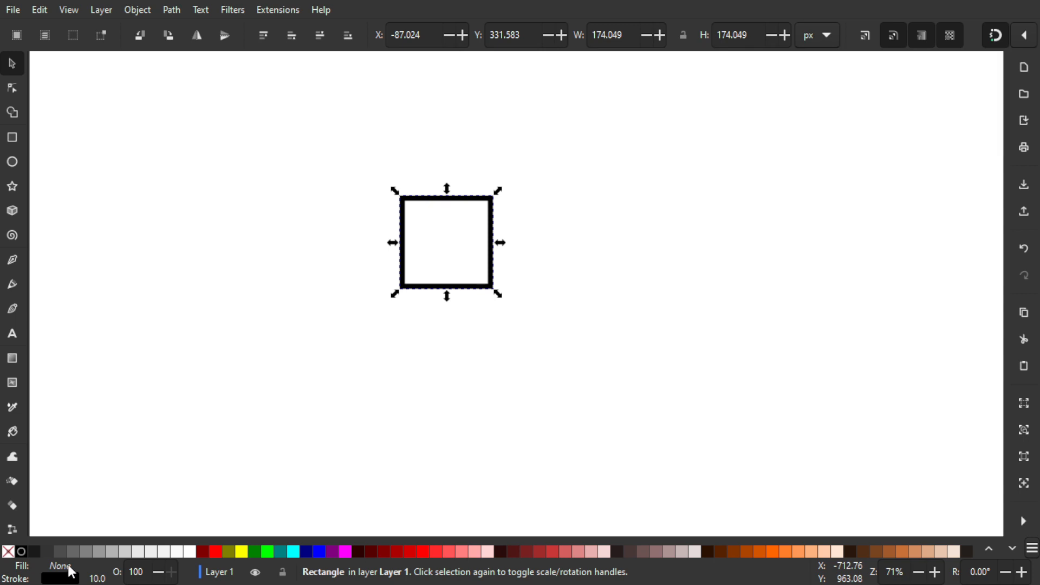
Lock the square's width-to-height ratio and set its size to 100 × 100 px.
{"action": "key", "text": "shift"}
{"action": "left_click_drag", "start_coordinate": [492, 252], "coordinate": [446, 282]}
{"action": "left_click", "coordinate": [617, 35]}
{"action": "key", "text": "ctrl+a"}
{"action": "type", "text": "1"}
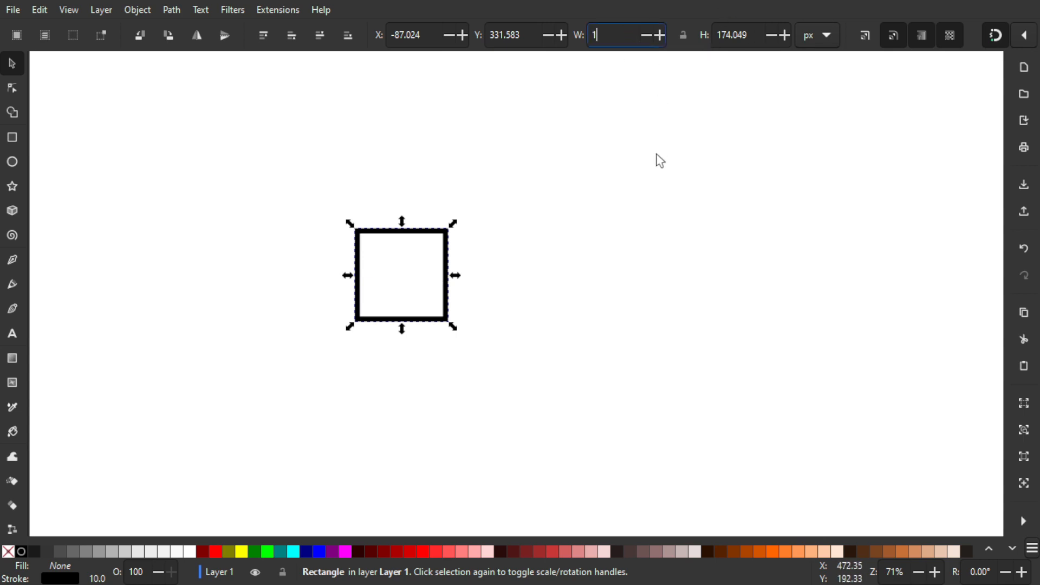
{"action": "type", "text": "00"}
{"action": "key", "text": "Escape"}
{"action": "left_click", "coordinate": [684, 36]}
{"action": "type", "text": "1"}
{"action": "key", "text": "Return"}
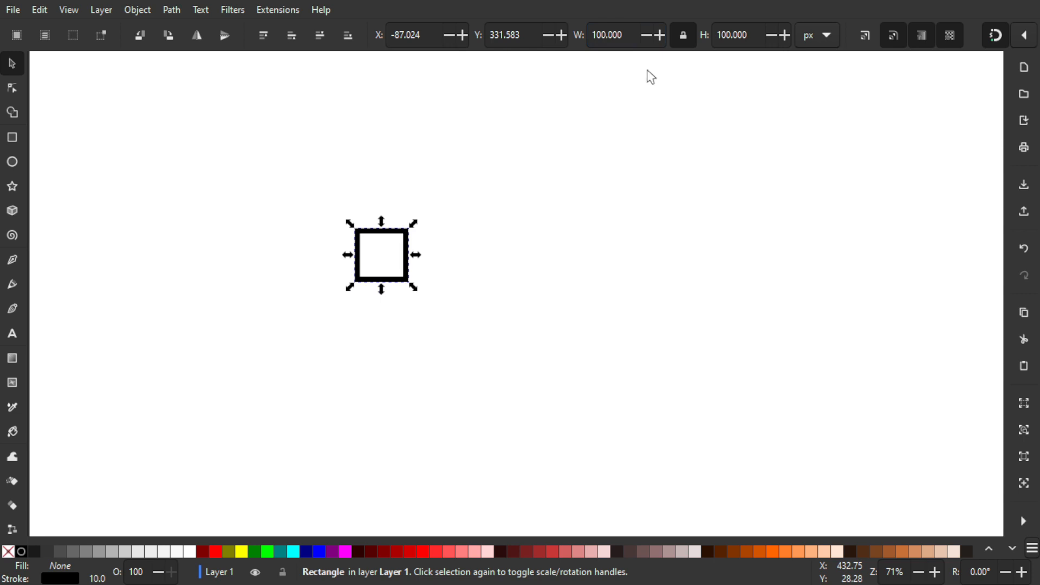
Set the square's stroke width to 10 px in the Fill and Stroke settings.
{"action": "left_click_drag", "start_coordinate": [424, 226], "coordinate": [501, 218]}
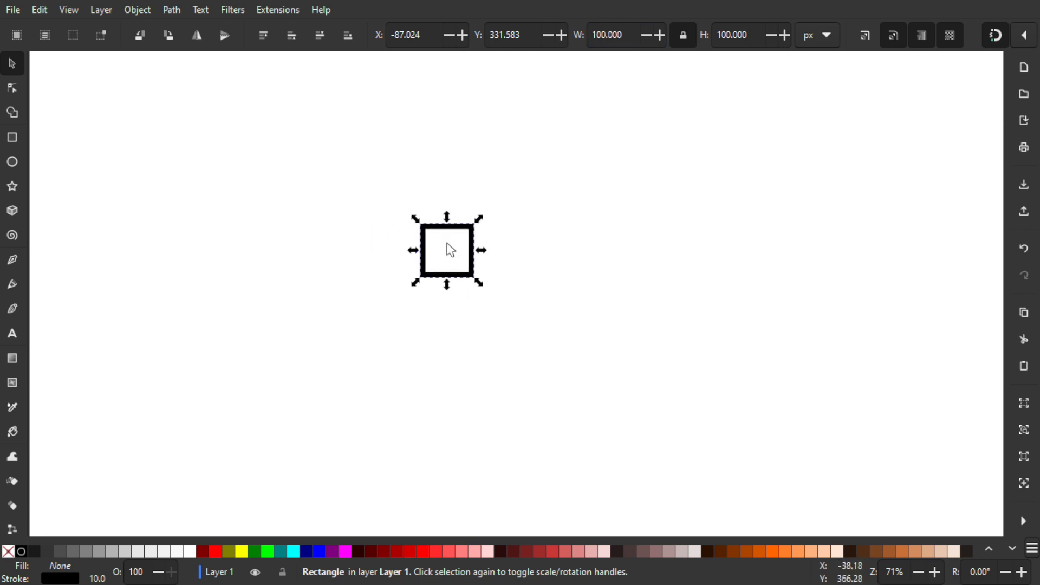
{"action": "scroll", "coordinate": [454, 255], "scroll_direction": "up", "scroll_amount": 1}
{"action": "scroll", "coordinate": [454, 255], "scroll_direction": "up", "scroll_amount": 2}
{"action": "left_click_drag", "start_coordinate": [479, 237], "coordinate": [408, 215]}
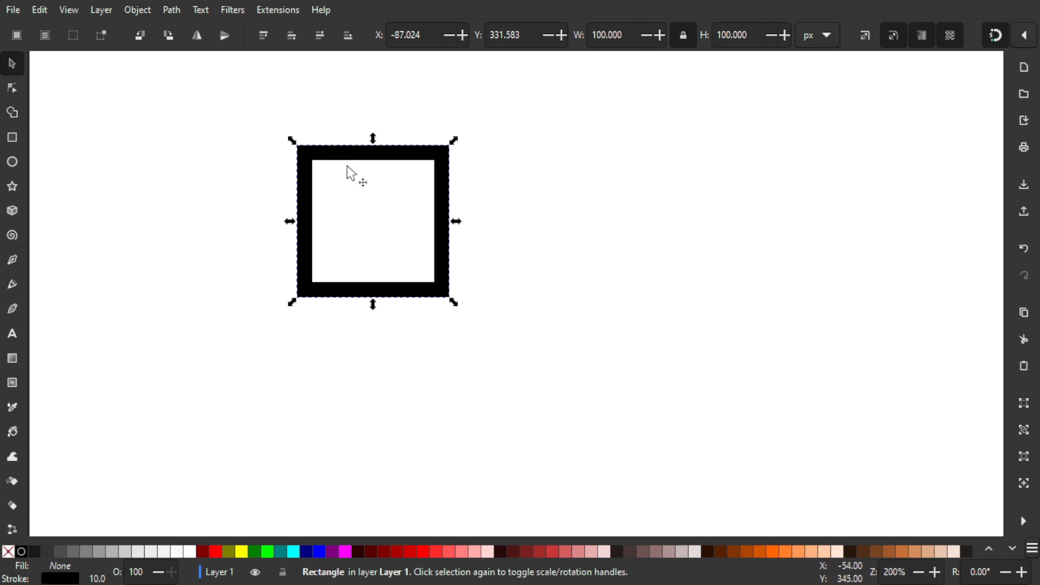
{"action": "left_click", "coordinate": [138, 9]}
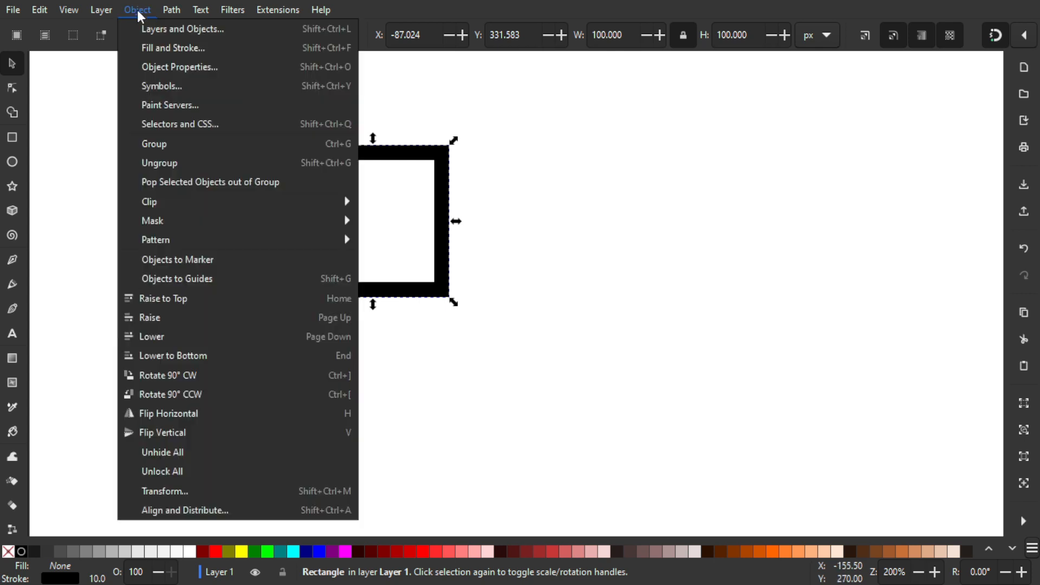
{"action": "left_click", "coordinate": [169, 51]}
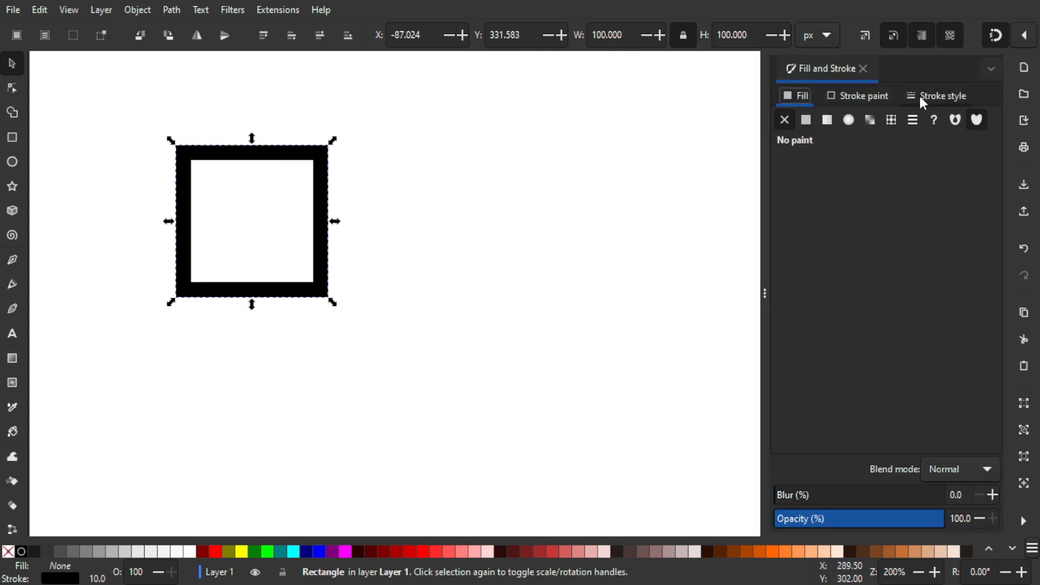
{"action": "left_click", "coordinate": [920, 96]}
{"action": "key", "text": "ctrl+a"}
{"action": "type", "text": "10"}
{"action": "key", "text": "Return"}
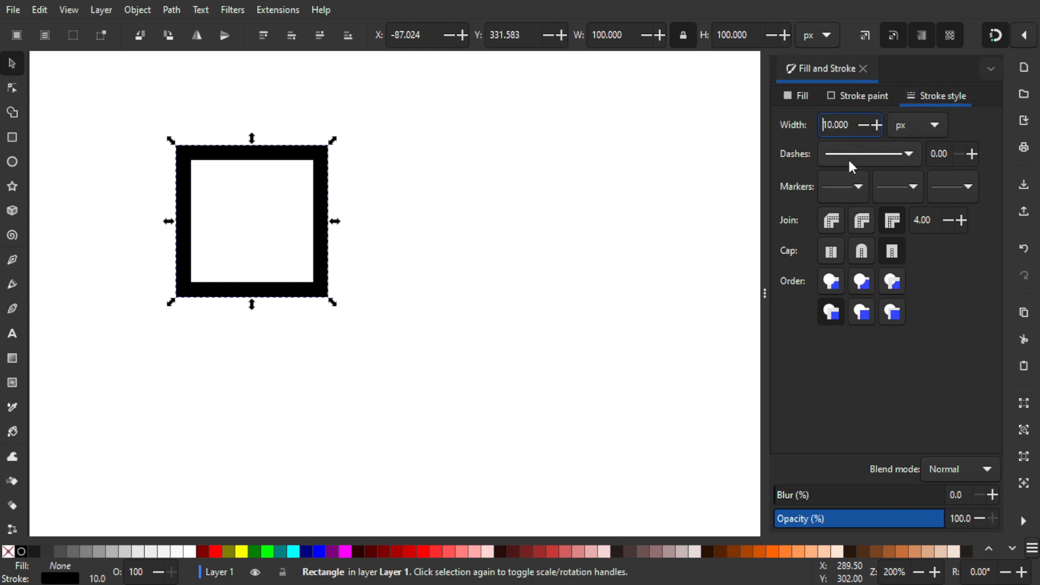
Draw an unfilled circle about 66 px across, below and to the left of the square.
{"action": "left_click_drag", "start_coordinate": [370, 219], "coordinate": [524, 250]}
{"action": "left_click", "coordinate": [553, 320]}
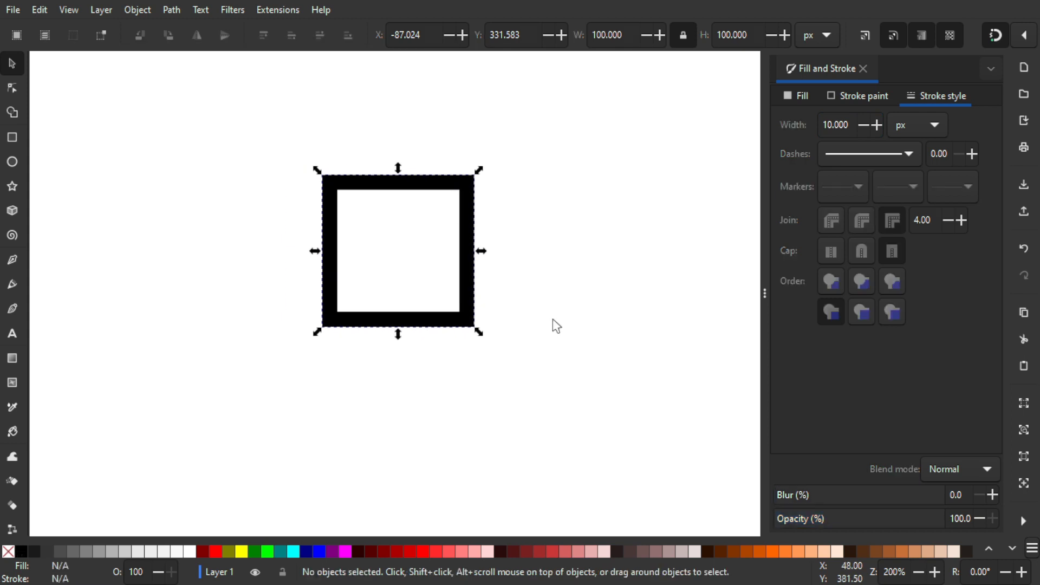
{"action": "left_click_drag", "start_coordinate": [521, 332], "coordinate": [573, 276]}
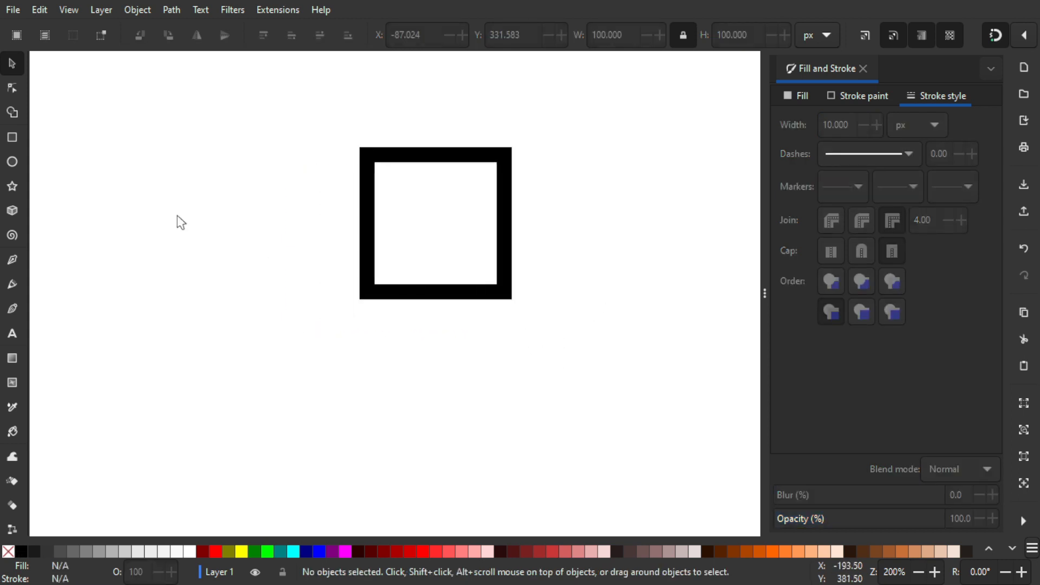
{"action": "left_click", "coordinate": [21, 161]}
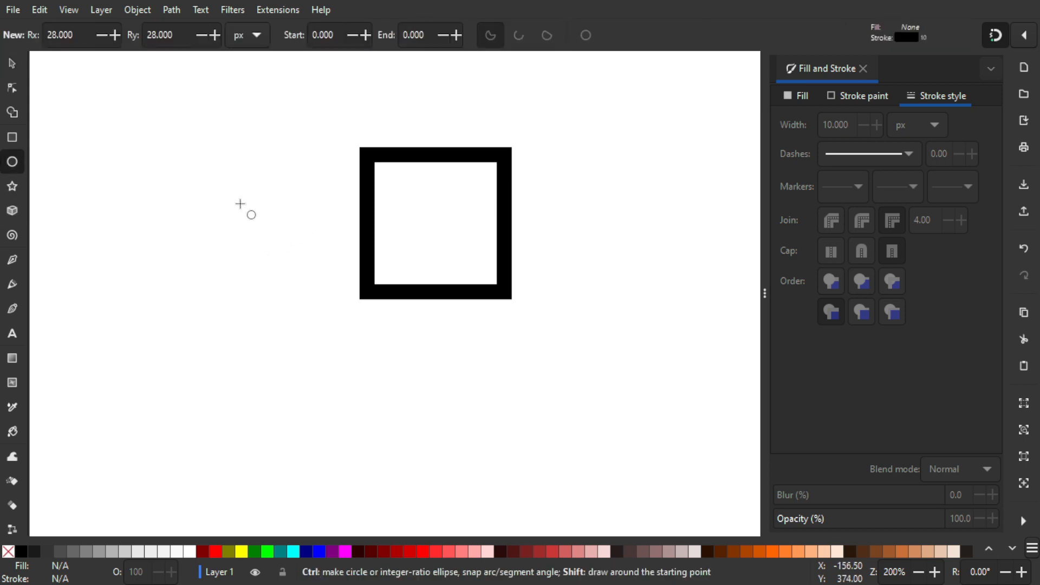
{"action": "mouse_move", "coordinate": [208, 170]}
{"action": "left_mouse_down"}
{"action": "mouse_move", "coordinate": [253, 219]}
{"action": "mouse_move", "coordinate": [238, 193]}
{"action": "mouse_move", "coordinate": [333, 387]}
{"action": "left_mouse_up"}
{"action": "left_click", "coordinate": [12, 70]}
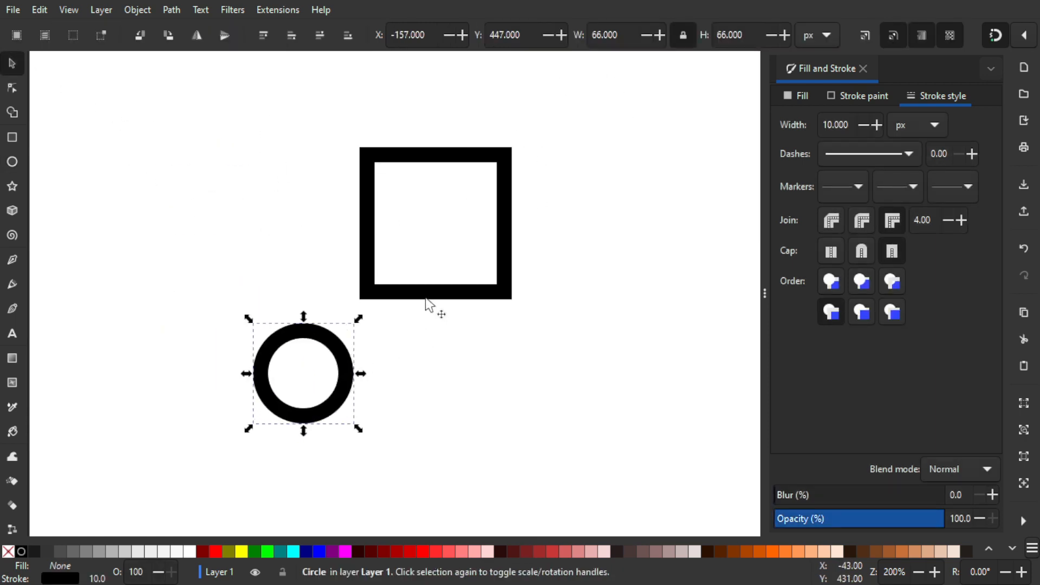
Resize the circle to 50 × 50 px with its proportions locked.
{"action": "left_click", "coordinate": [478, 292]}
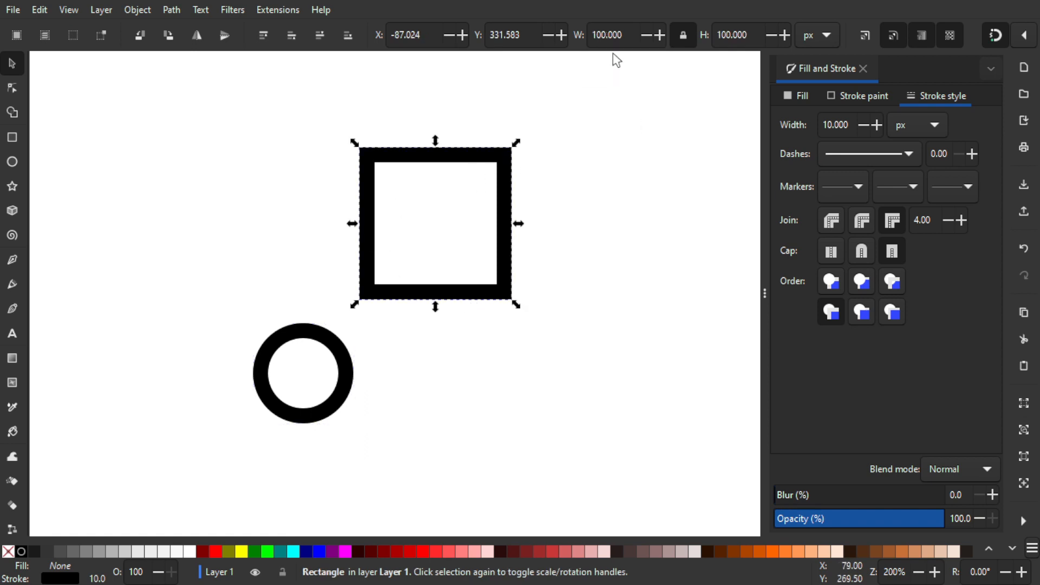
{"action": "left_click", "coordinate": [320, 332]}
{"action": "left_click", "coordinate": [604, 34]}
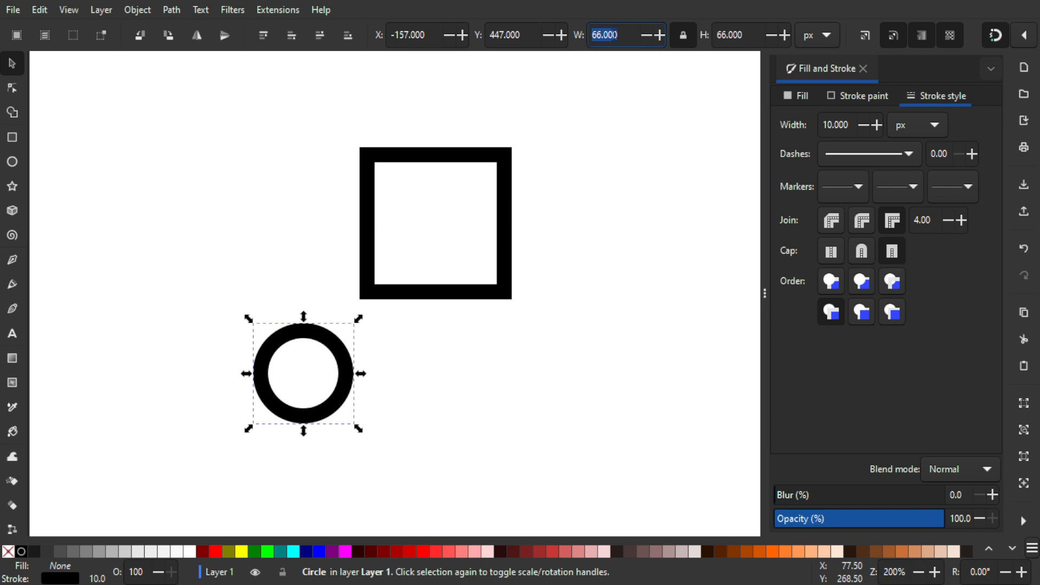
{"action": "type", "text": "50"}
{"action": "key", "text": "Return"}
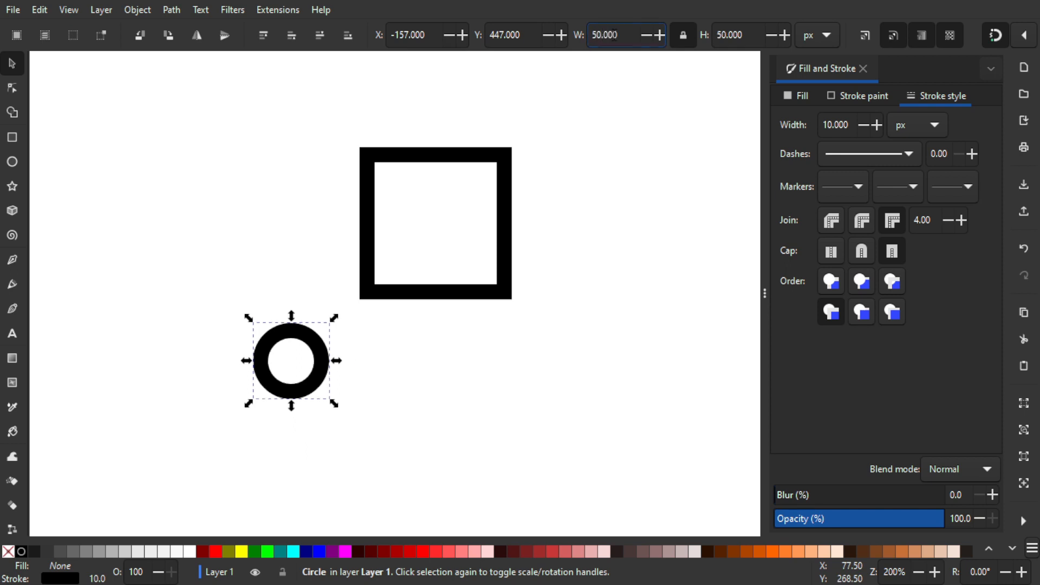
Move the circle so the right side of its outline snaps onto the square's top-left corner.
{"action": "scroll", "coordinate": [376, 193], "scroll_direction": "up", "scroll_amount": 2}
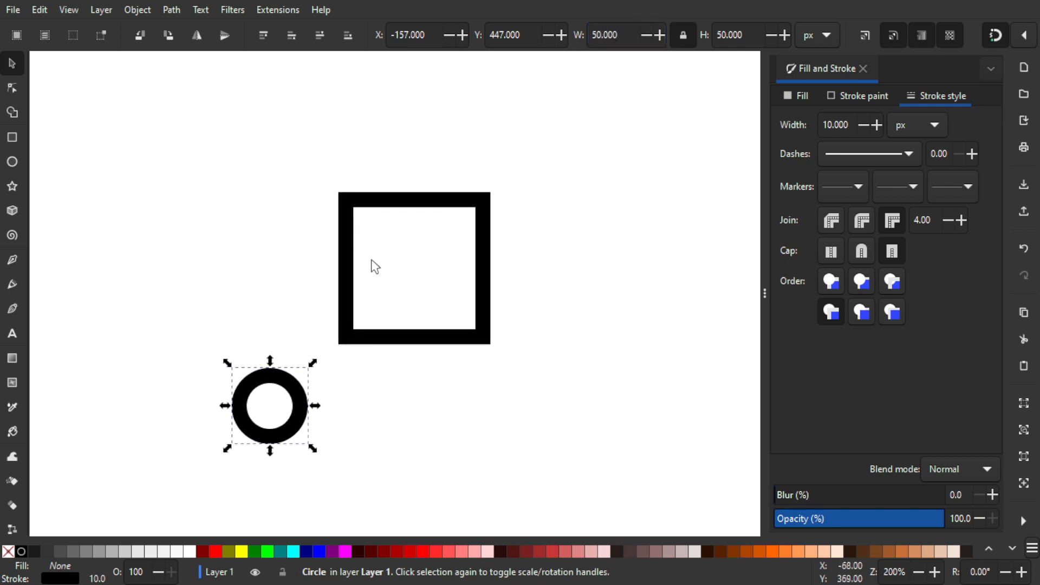
{"action": "left_click_drag", "start_coordinate": [287, 373], "coordinate": [333, 137]}
{"action": "key", "text": "ctrl+z"}
{"action": "scroll", "coordinate": [340, 206], "scroll_direction": "up", "scroll_amount": 2}
{"action": "scroll", "coordinate": [313, 352], "scroll_direction": "down", "scroll_amount": 1}
{"action": "left_click_drag", "start_coordinate": [264, 466], "coordinate": [341, 215]}
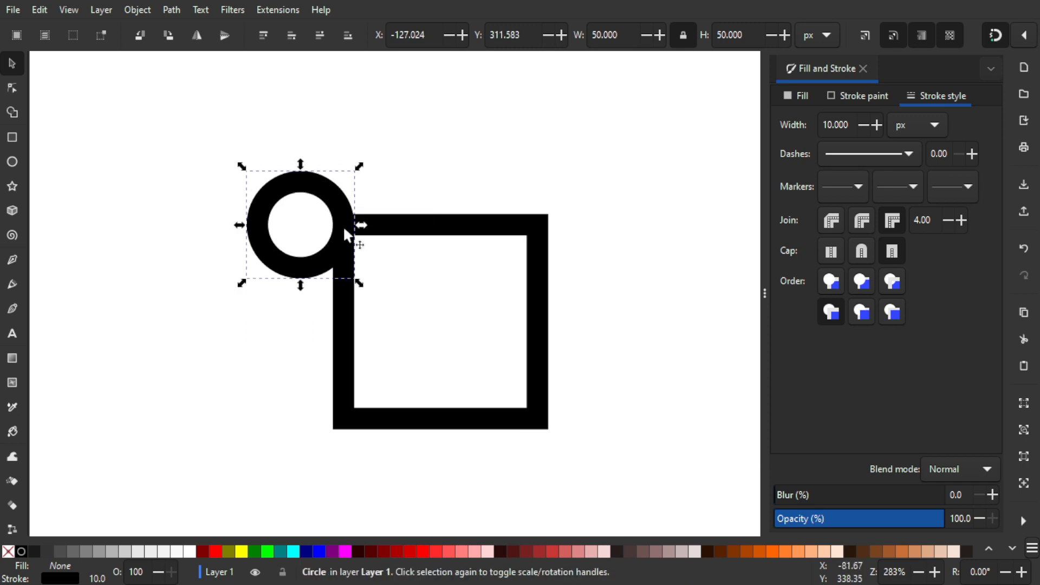
Check the enabled snapping options and move the circle straight up from the square's top-left corner by about 17 px.
{"action": "left_click", "coordinate": [1018, 39]}
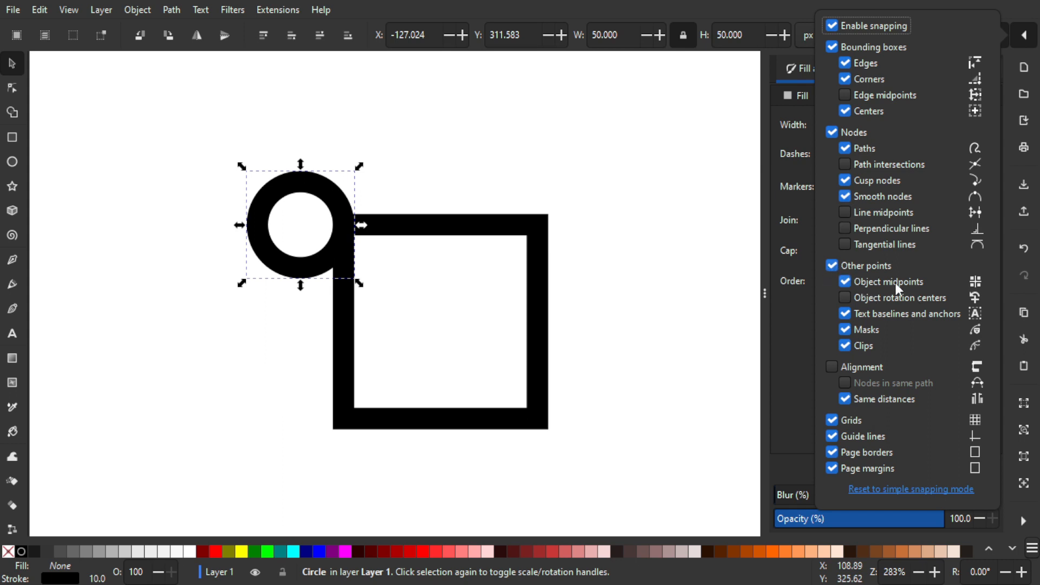
{"action": "left_click", "coordinate": [645, 194]}
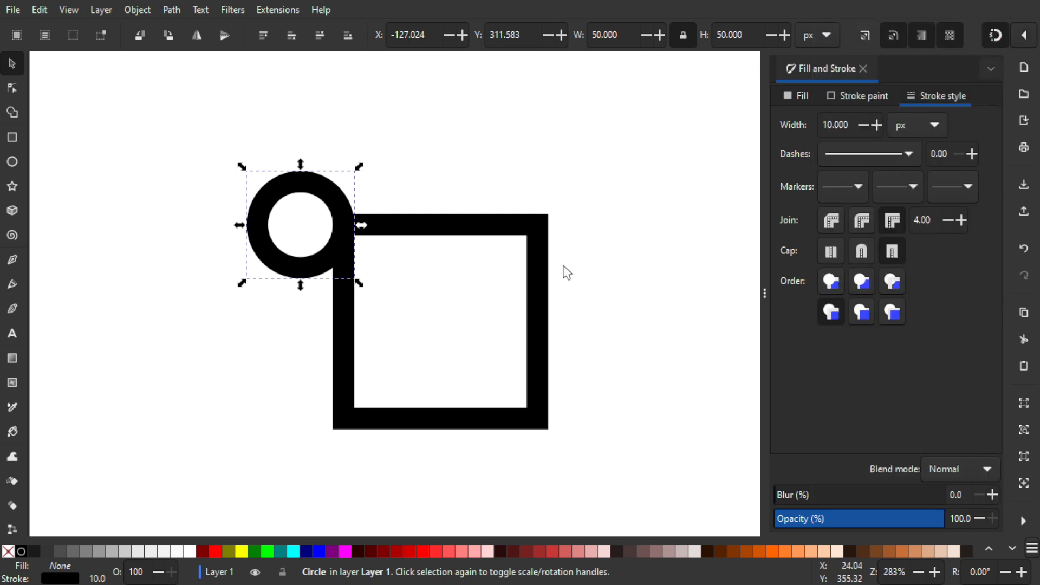
{"action": "scroll", "coordinate": [498, 198], "scroll_direction": "down", "scroll_amount": 2}
{"action": "left_click_drag", "start_coordinate": [508, 93], "coordinate": [512, 151]}
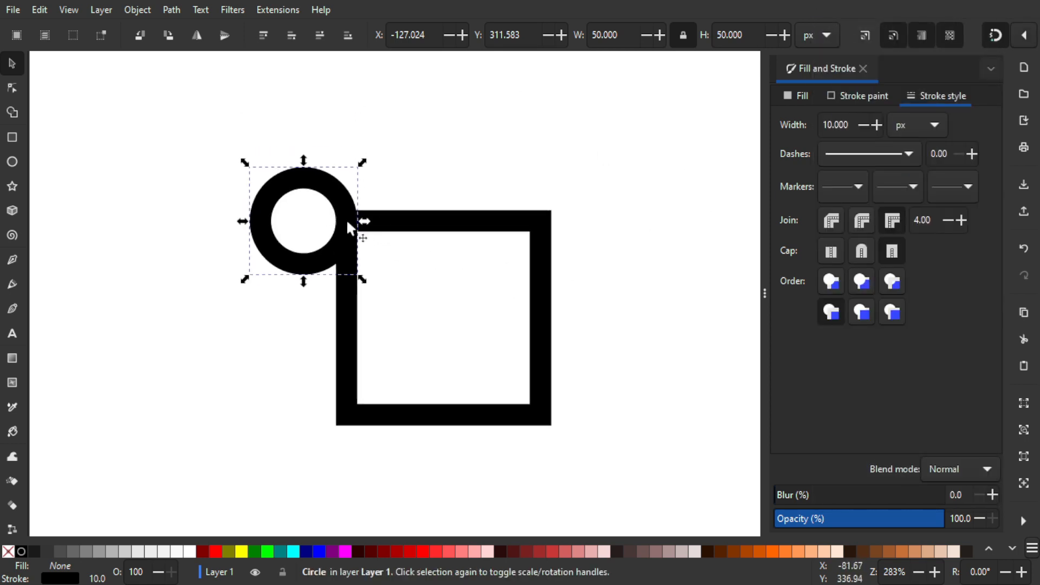
{"action": "left_click_drag", "start_coordinate": [344, 213], "coordinate": [347, 176]}
{"action": "scroll", "coordinate": [350, 237], "scroll_direction": "up", "scroll_amount": 1}
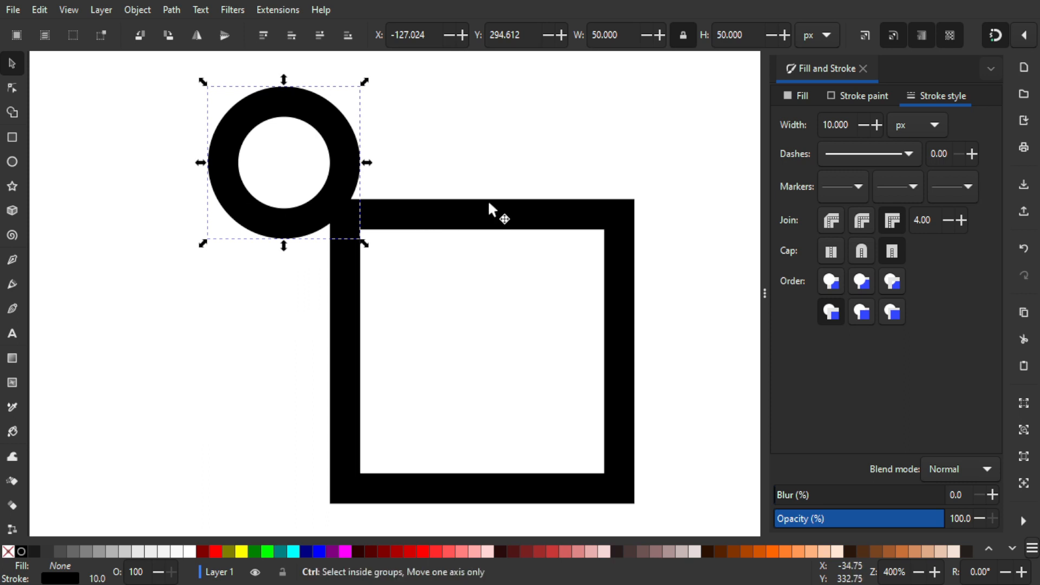
Show the rulers and add a horizontal guide along the square's top edge, snapped to its top-right corner.
{"action": "key", "text": "ctrl+r"}
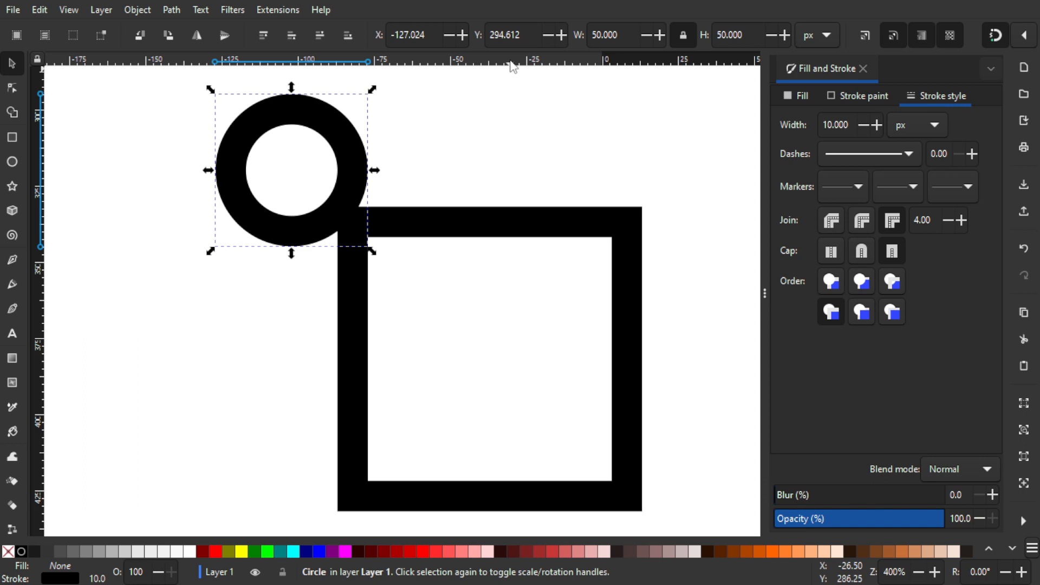
{"action": "left_click_drag", "start_coordinate": [513, 66], "coordinate": [622, 223]}
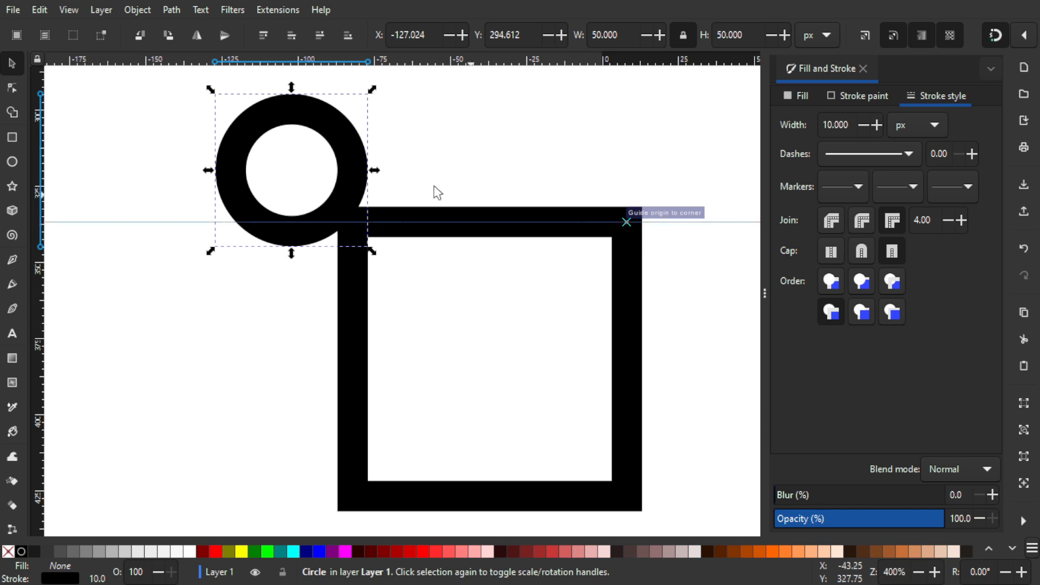
Move the circle up until the bottom of its outline snaps to the horizontal guide, and save the document.
{"action": "left_click_drag", "start_coordinate": [341, 185], "coordinate": [345, 180]}
{"action": "left_click", "coordinate": [465, 187]}
{"action": "left_click_drag", "start_coordinate": [492, 160], "coordinate": [481, 154]}
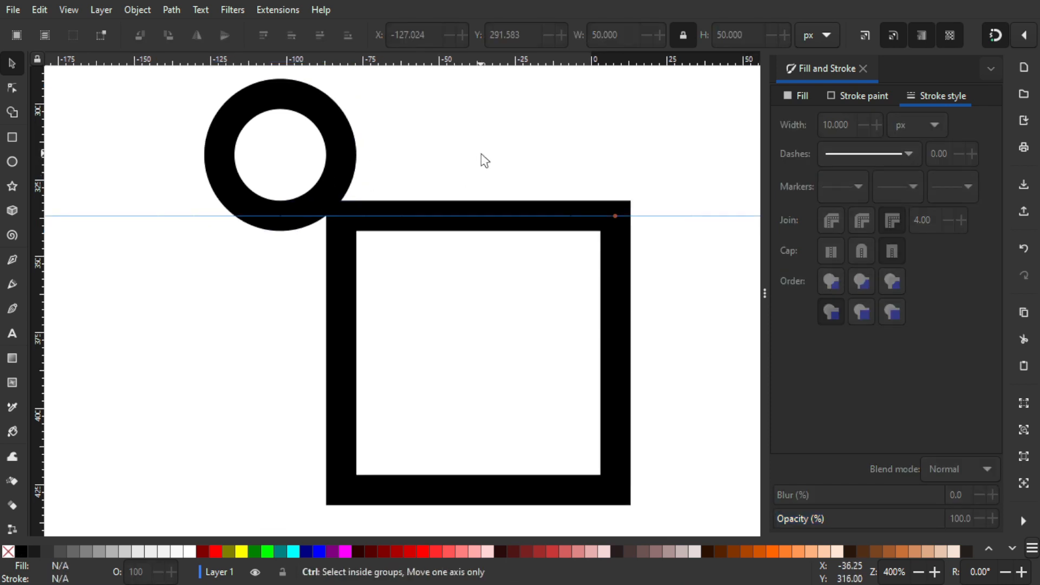
{"action": "left_click_drag", "start_coordinate": [540, 200], "coordinate": [582, 176]}
{"action": "key", "text": "ctrl+s"}
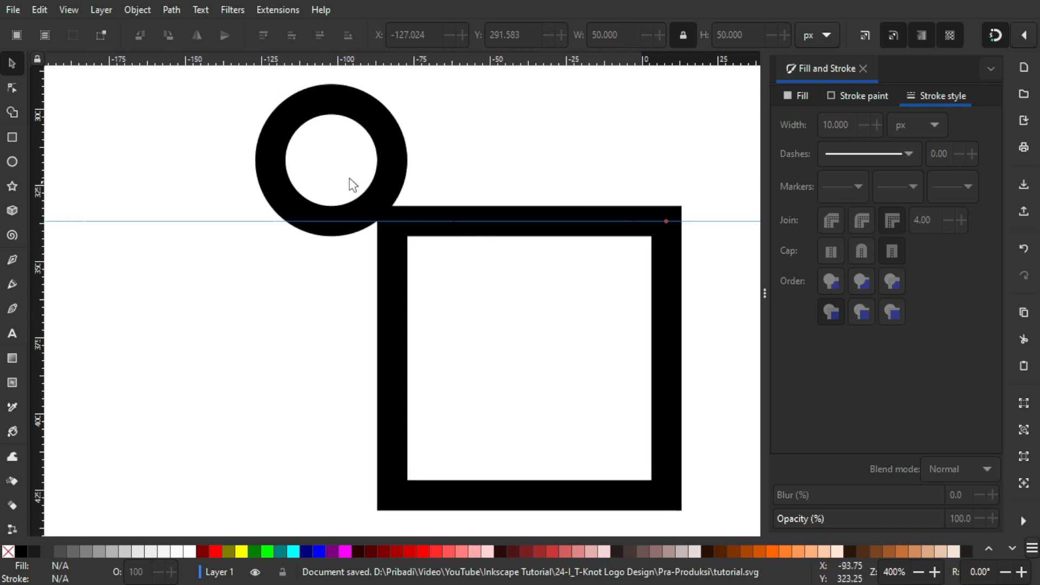
Toggle the visibility of the guide lines and leave them hidden.
{"action": "left_click_drag", "start_coordinate": [508, 142], "coordinate": [488, 119]}
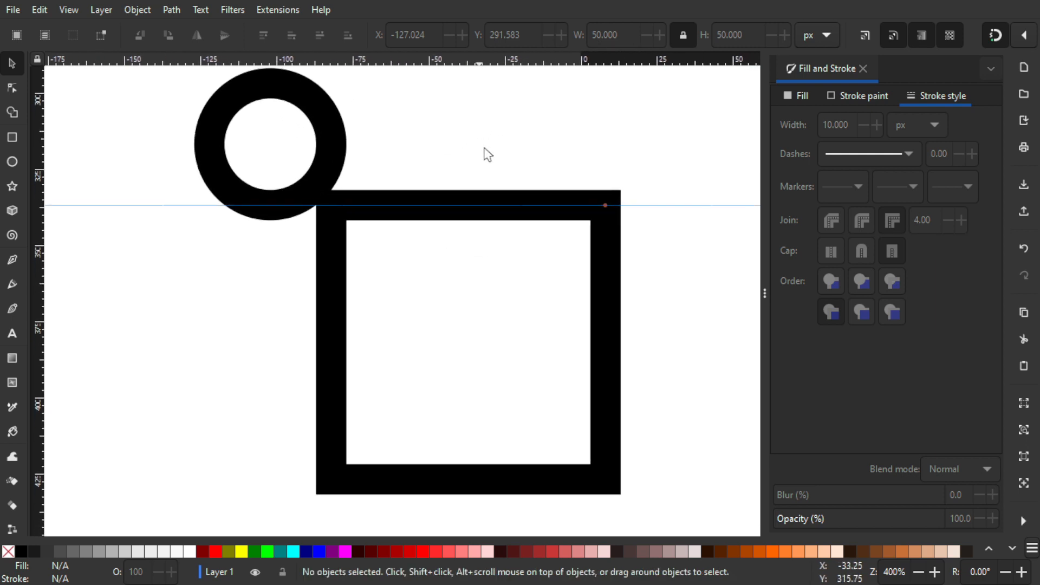
{"action": "left_click", "coordinate": [496, 61]}
{"action": "left_click_drag", "start_coordinate": [466, 137], "coordinate": [481, 135]}
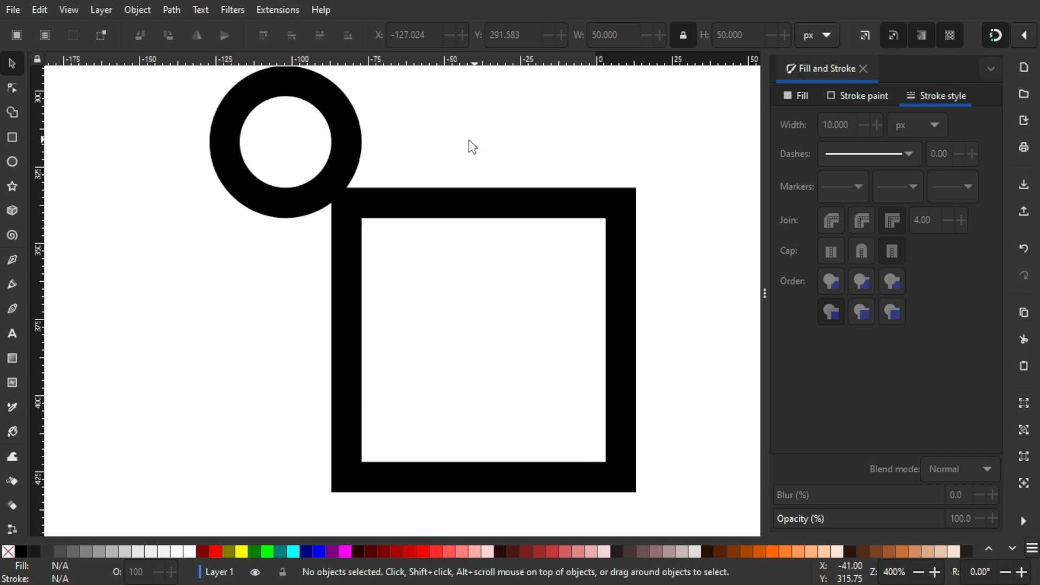
{"action": "left_click_drag", "start_coordinate": [472, 140], "coordinate": [449, 145]}
{"action": "left_click", "coordinate": [478, 62]}
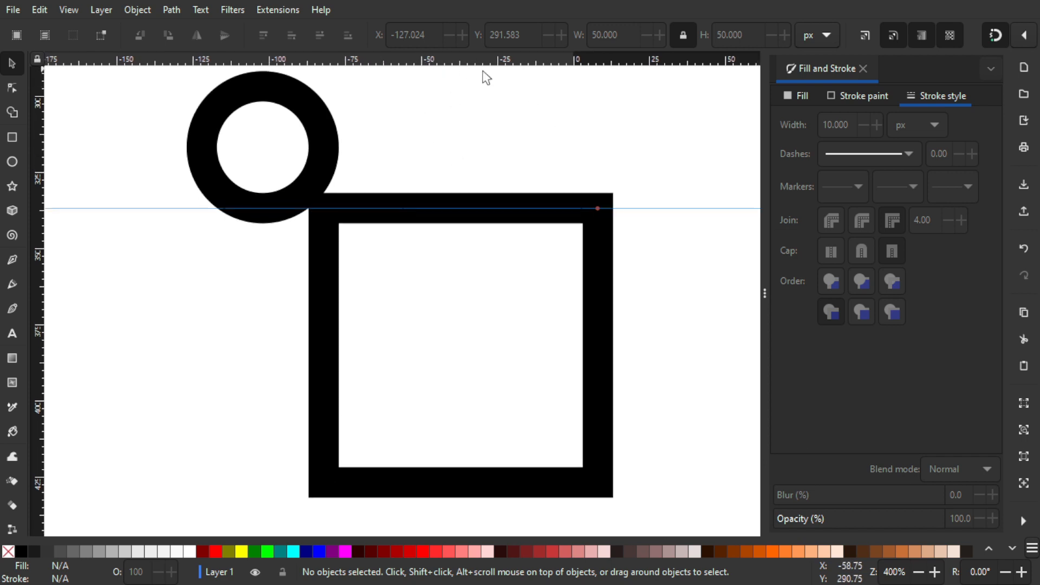
{"action": "left_click", "coordinate": [454, 61]}
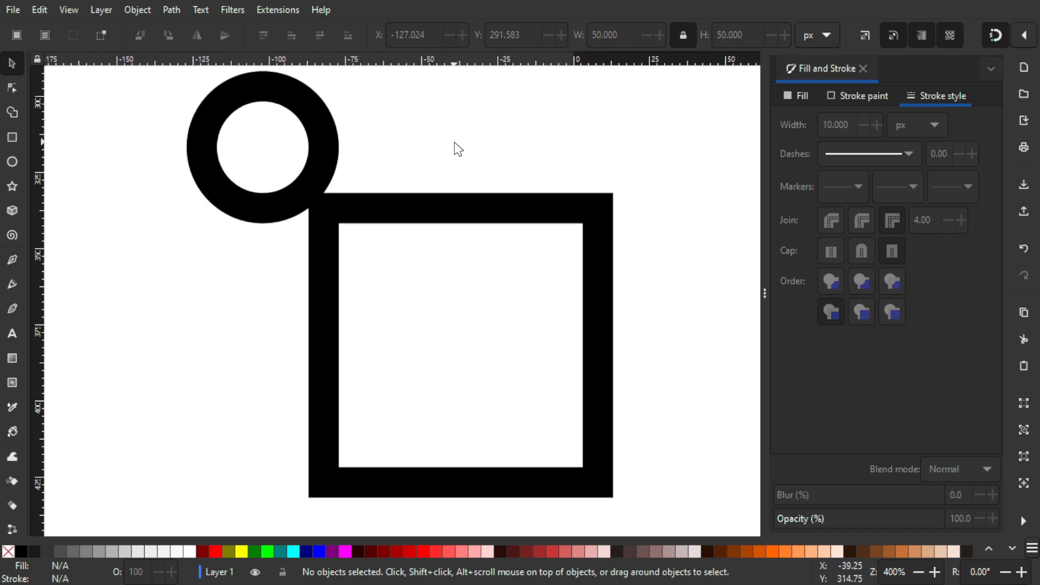
{"action": "left_click_drag", "start_coordinate": [430, 143], "coordinate": [452, 139]}
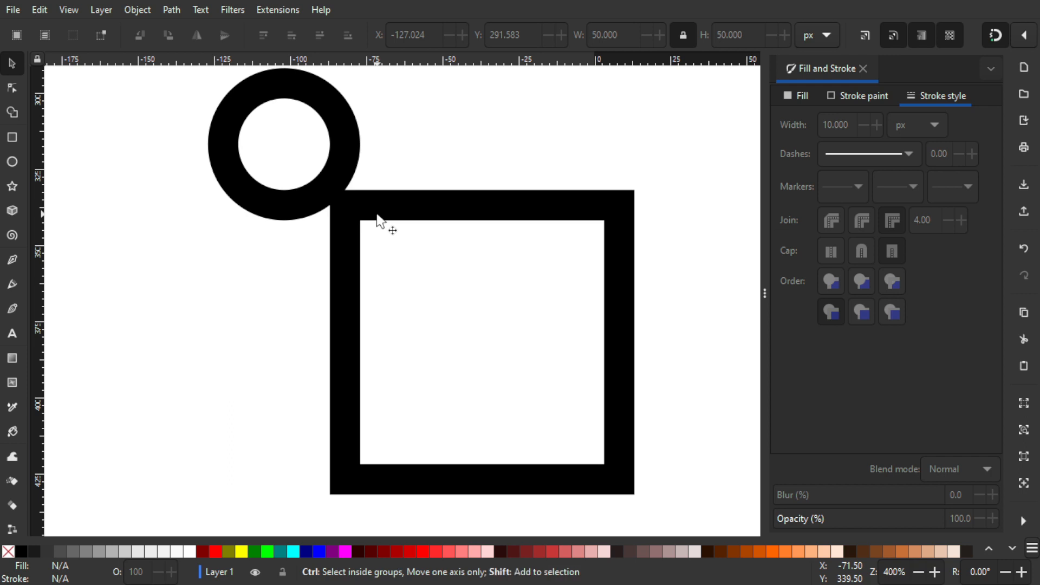
{"action": "key", "text": "ctrl+shift+9"}
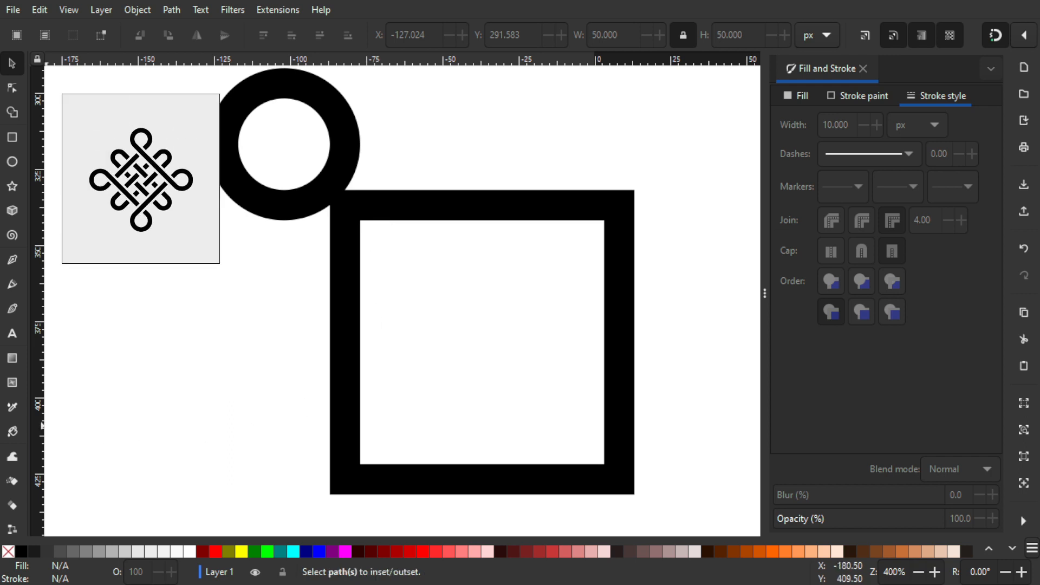
{"action": "key", "text": "Escape"}
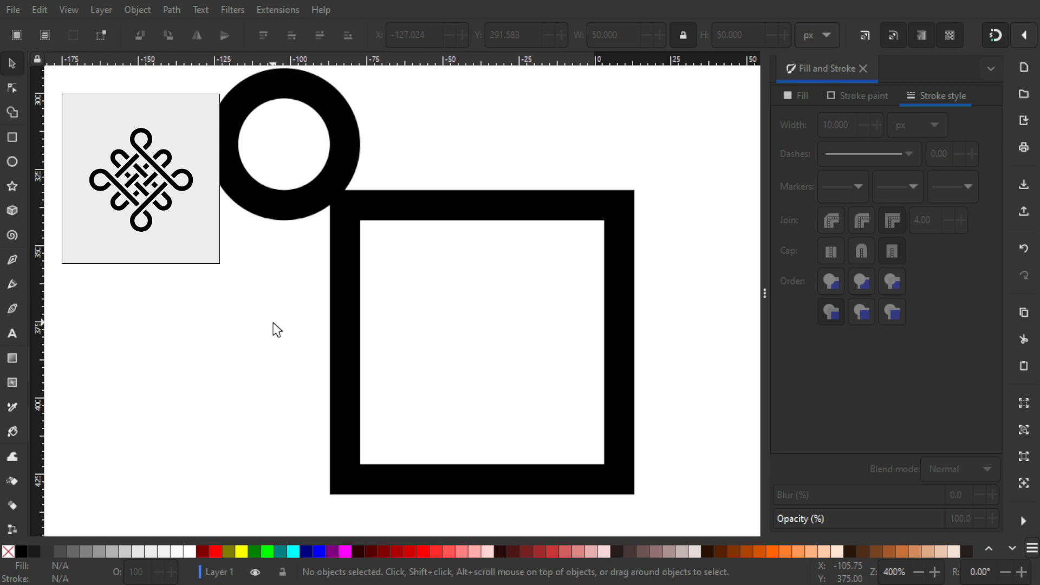
{"action": "key", "text": "ctrl+shift+9"}
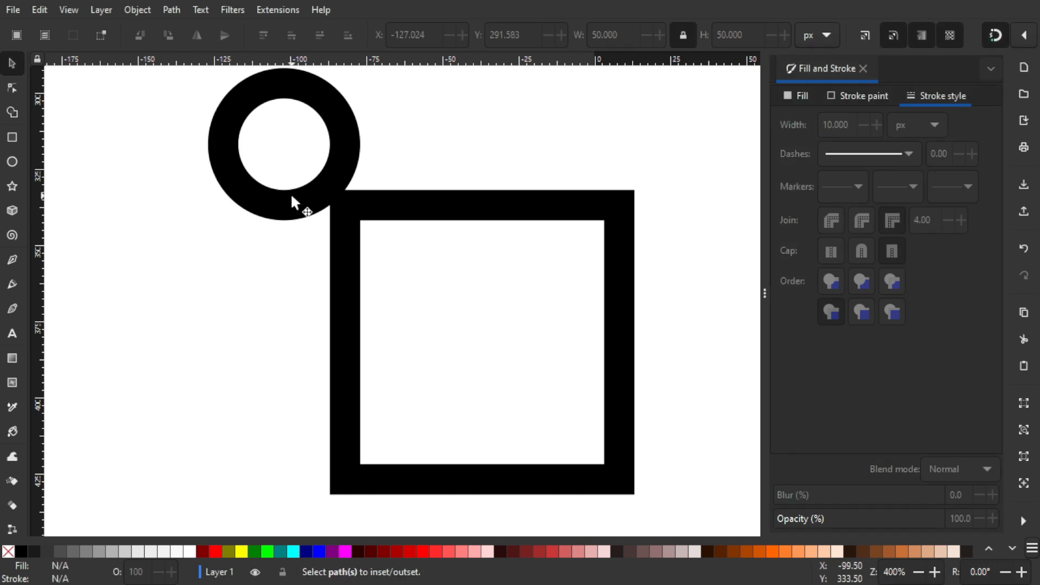
Draw a vertical straight line 20 px long from the circle's rightmost point to the square's top-left corner.
{"action": "left_click", "coordinate": [11, 261]}
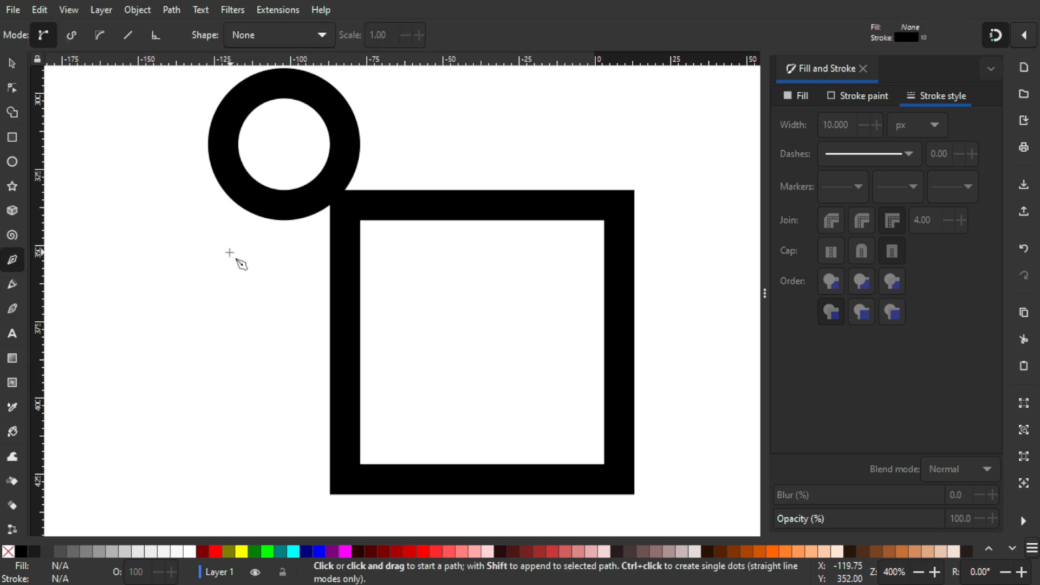
{"action": "left_click", "coordinate": [341, 143]}
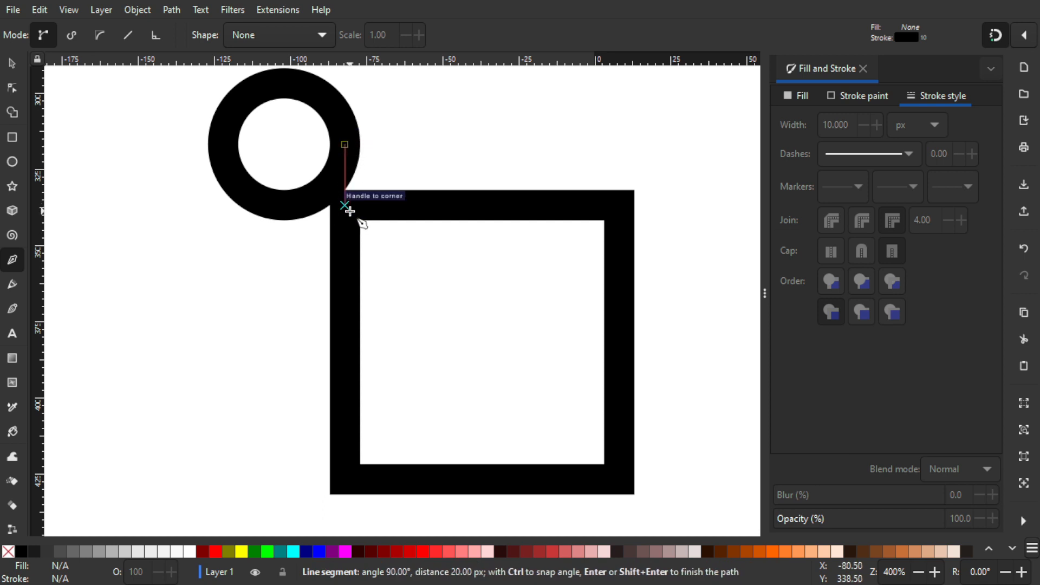
{"action": "left_click", "coordinate": [347, 208]}
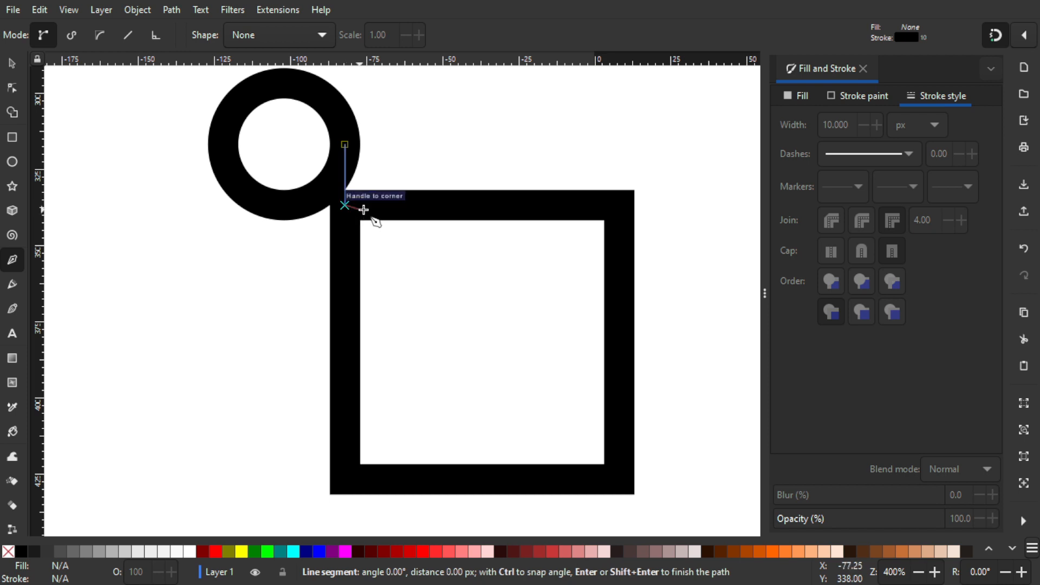
{"action": "key", "text": "Return"}
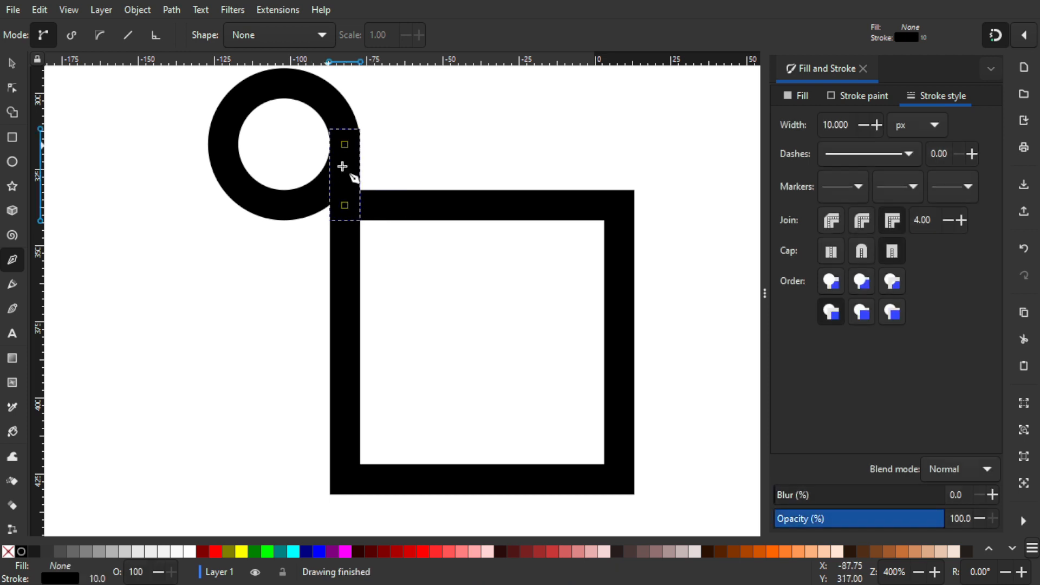
Duplicate the short line, rotate the copy 90° and snap it horizontally between the circle's bottom point and the square's top-left corner.
{"action": "left_click", "coordinate": [8, 65]}
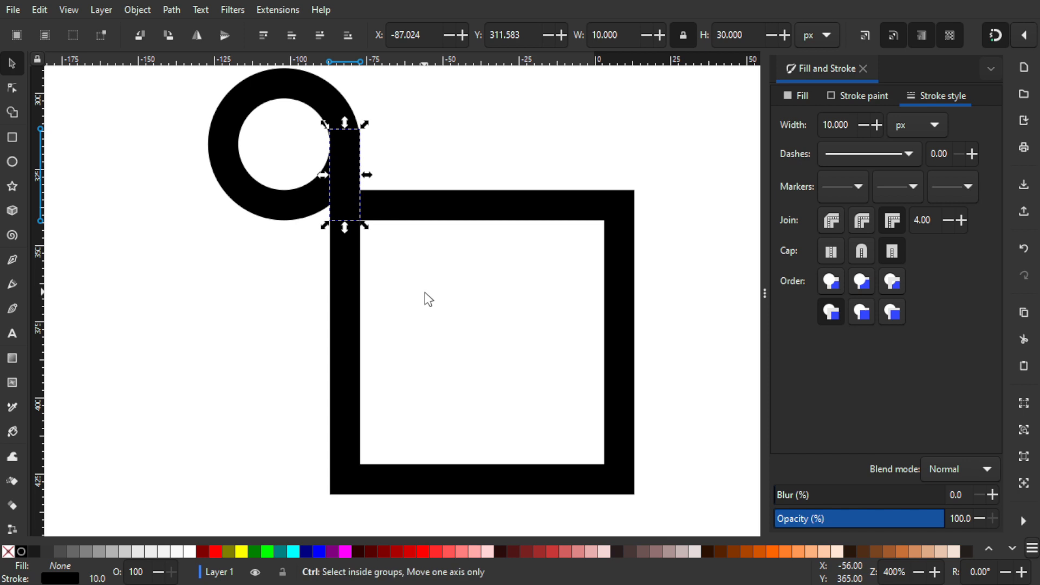
{"action": "left_click", "coordinate": [167, 36]}
{"action": "left_click_drag", "start_coordinate": [383, 180], "coordinate": [350, 208]}
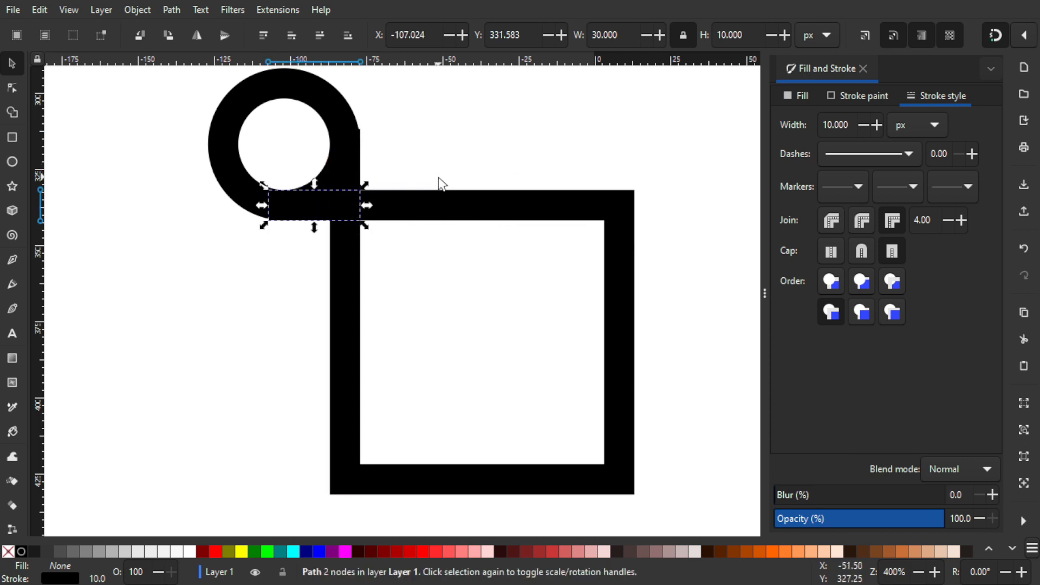
{"action": "left_click", "coordinate": [406, 230]}
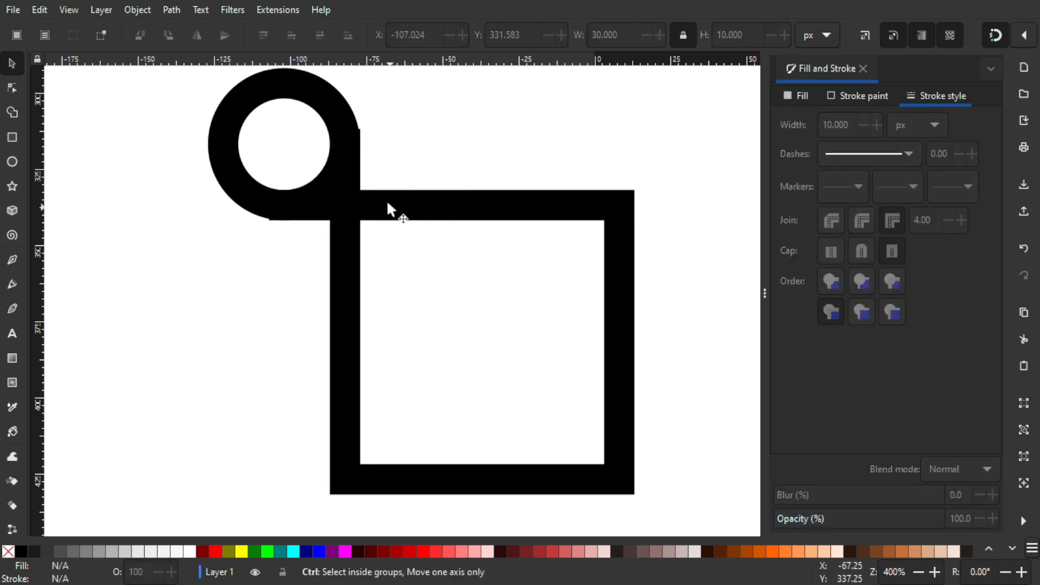
Set the stroke cap of both short connecting lines to butt, and save the document.
{"action": "scroll", "coordinate": [384, 197], "scroll_direction": "up", "scroll_amount": 2}
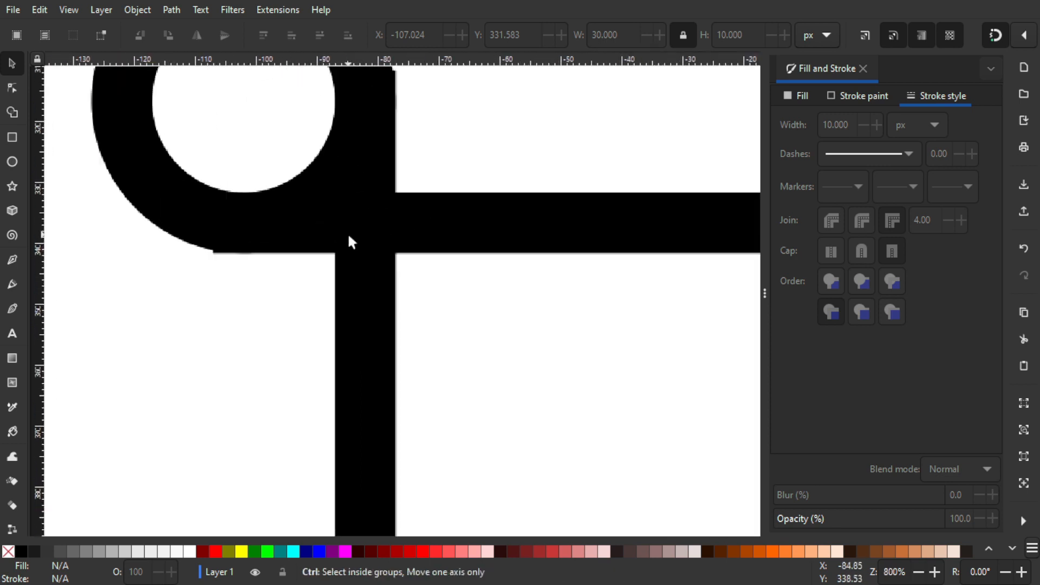
{"action": "left_click", "coordinate": [398, 121]}
{"action": "key", "text": "Escape"}
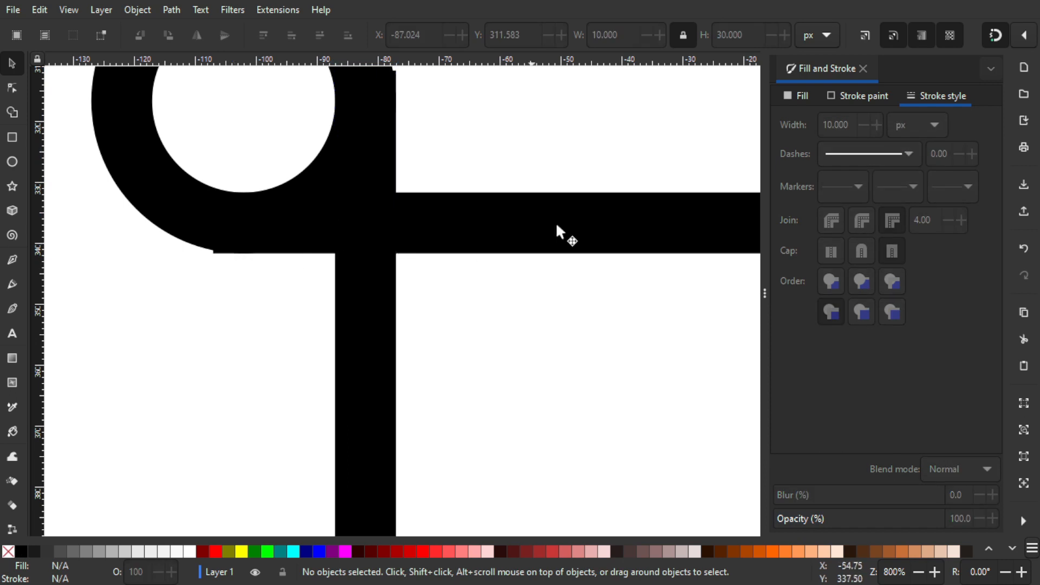
{"action": "scroll", "coordinate": [441, 128], "scroll_direction": "up", "scroll_amount": 1}
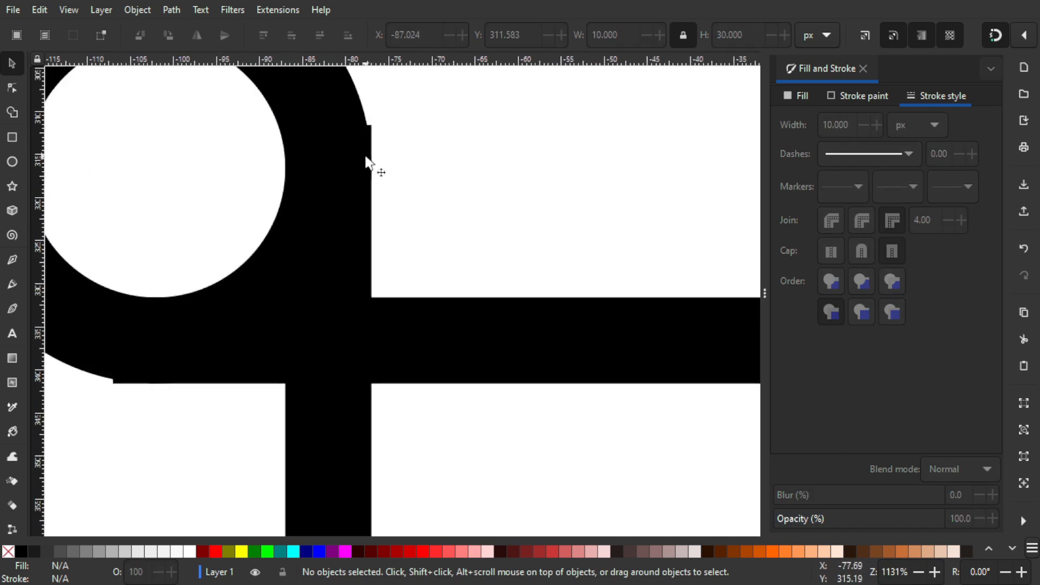
{"action": "left_click", "coordinate": [359, 332]}
{"action": "left_click", "coordinate": [237, 340], "text": "shift"}
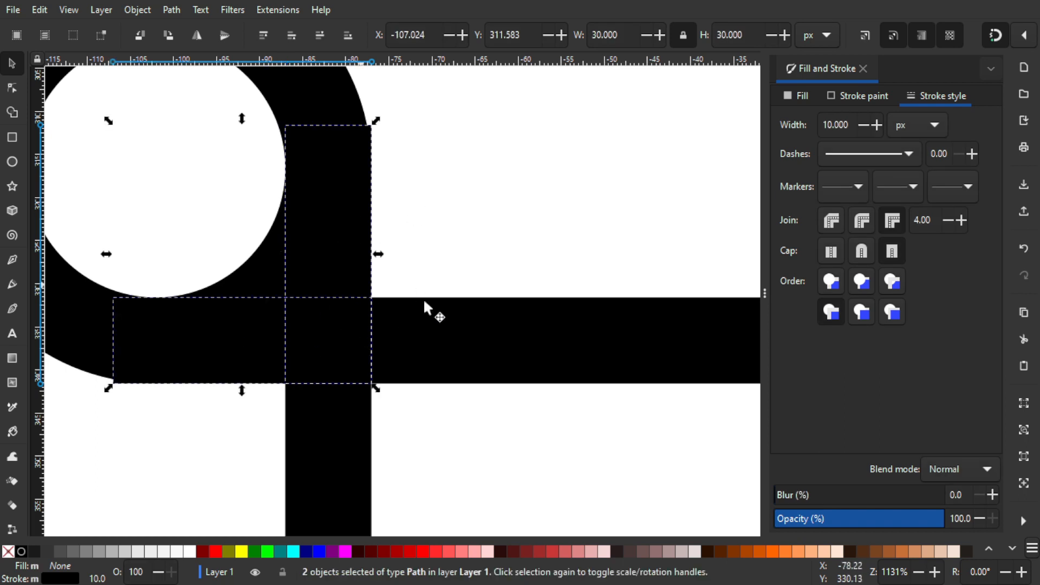
{"action": "left_click", "coordinate": [835, 252]}
{"action": "scroll", "coordinate": [579, 244], "scroll_direction": "down", "scroll_amount": 1}
{"action": "key", "text": "Escape"}
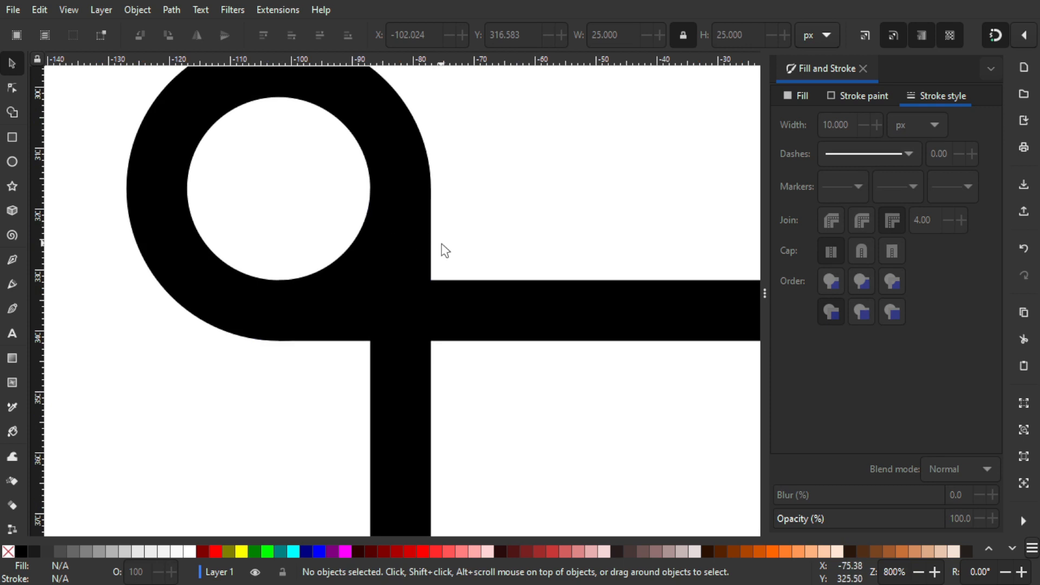
{"action": "scroll", "coordinate": [412, 179], "scroll_direction": "down", "scroll_amount": 2}
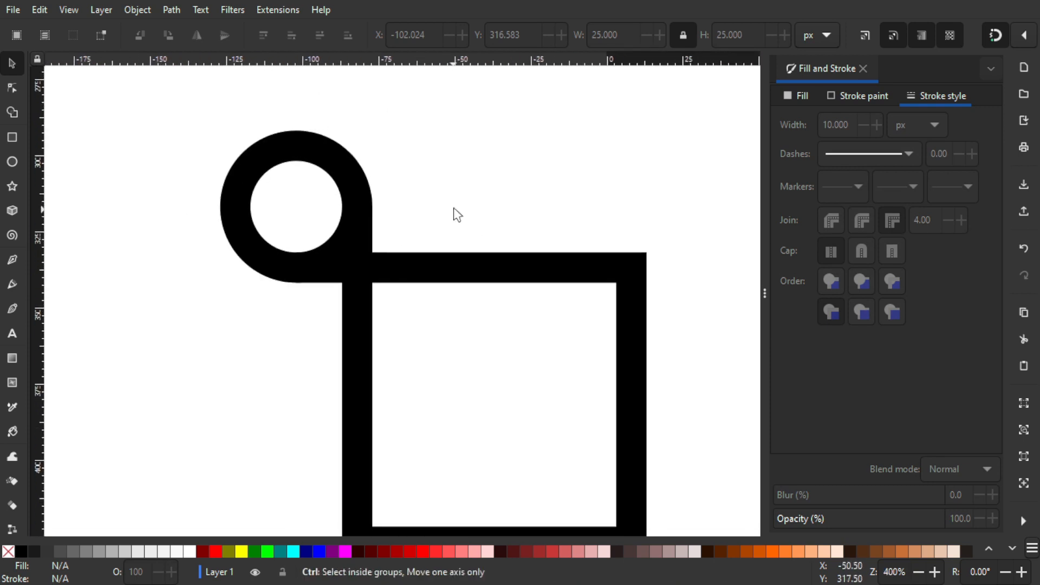
{"action": "left_click_drag", "start_coordinate": [469, 212], "coordinate": [417, 167]}
{"action": "key", "text": "ctrl+s"}
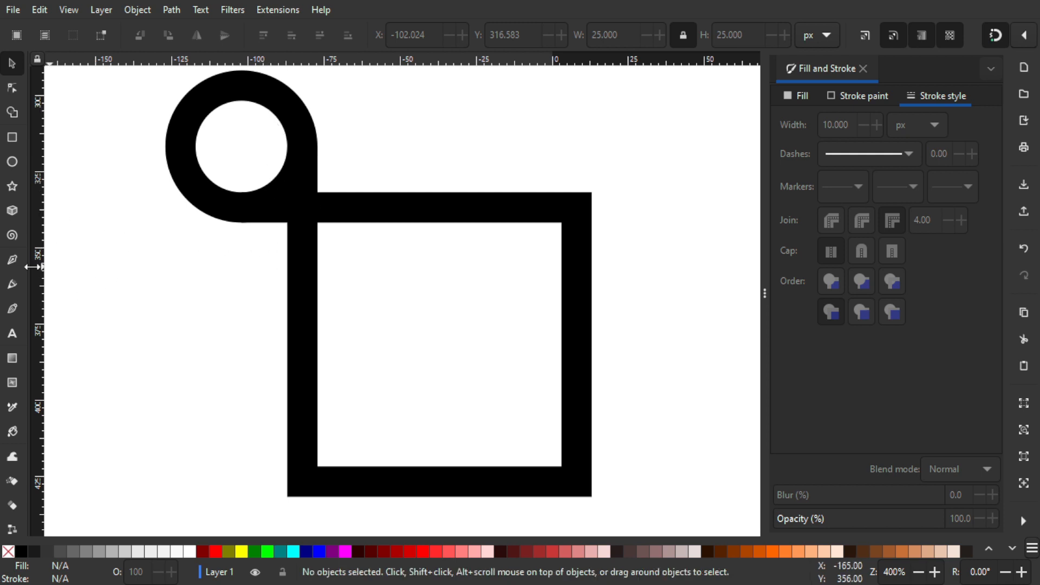
Draw an L-shaped path from below the circle up to its centre and horizontally out past its right edge.
{"action": "left_click", "coordinate": [9, 262]}
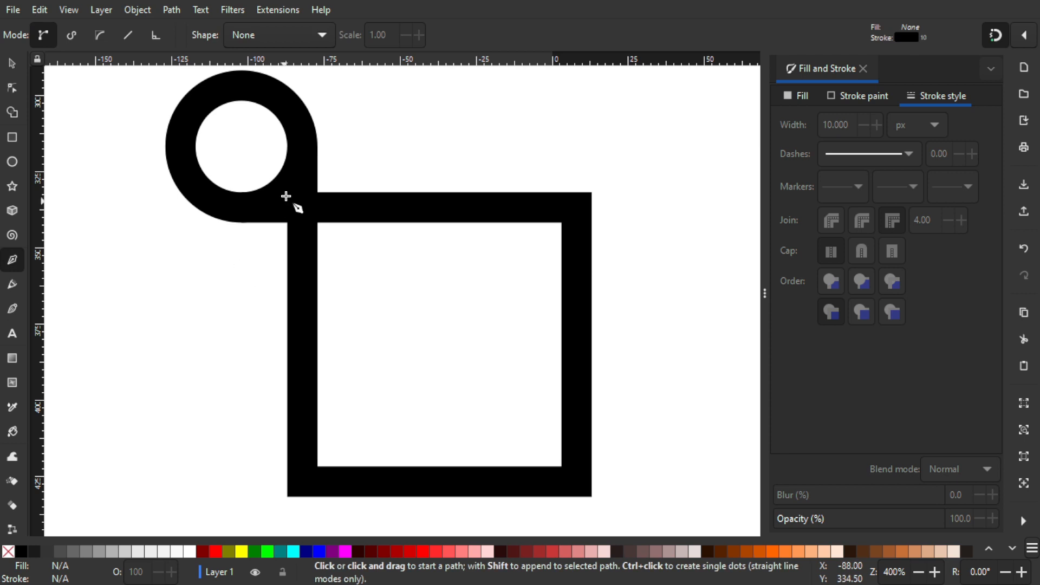
{"action": "left_click", "coordinate": [247, 145]}
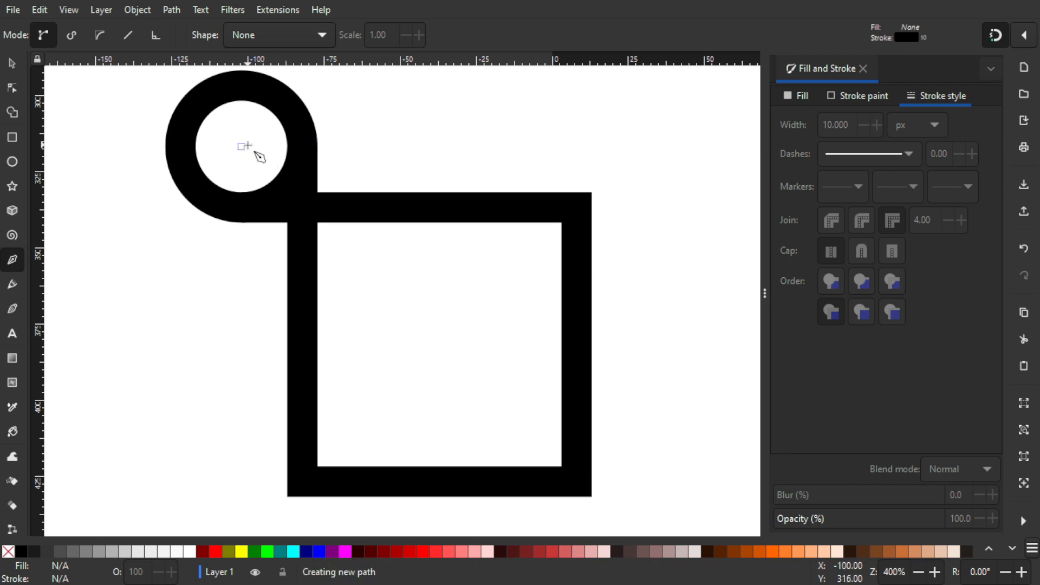
{"action": "double_click", "coordinate": [239, 252]}
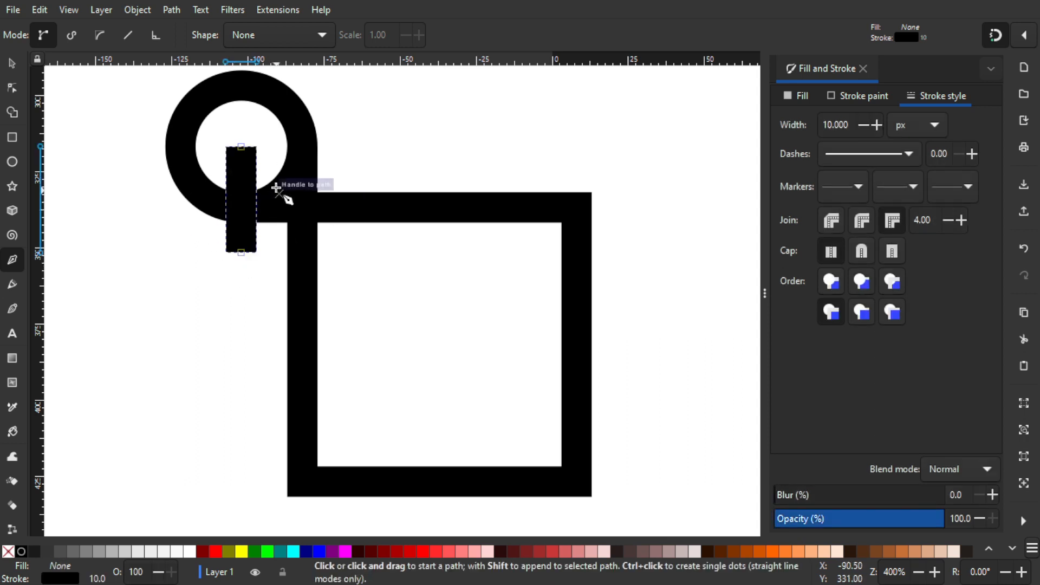
{"action": "left_click", "coordinate": [241, 147]}
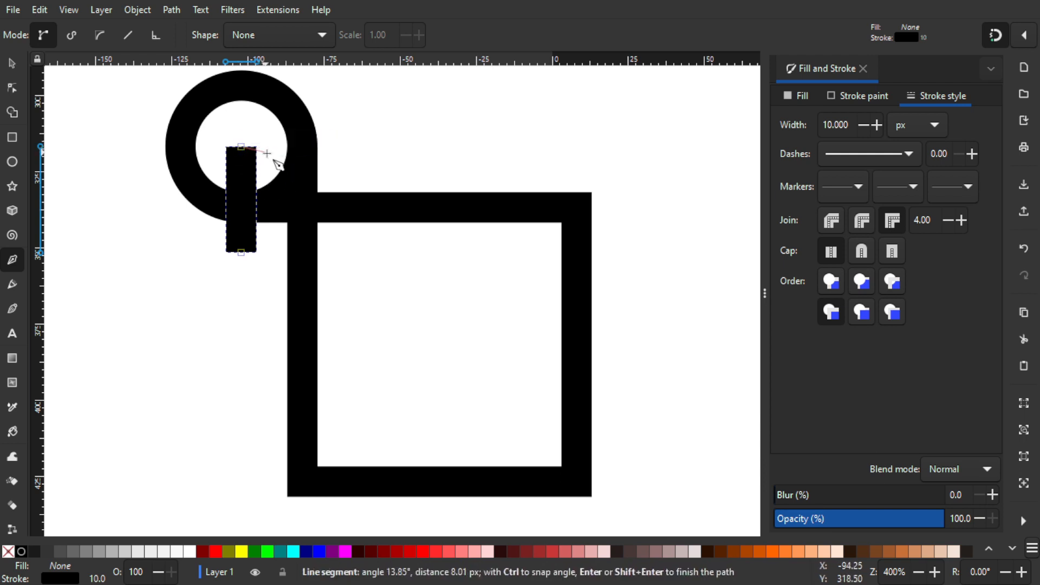
{"action": "left_click", "coordinate": [382, 157]}
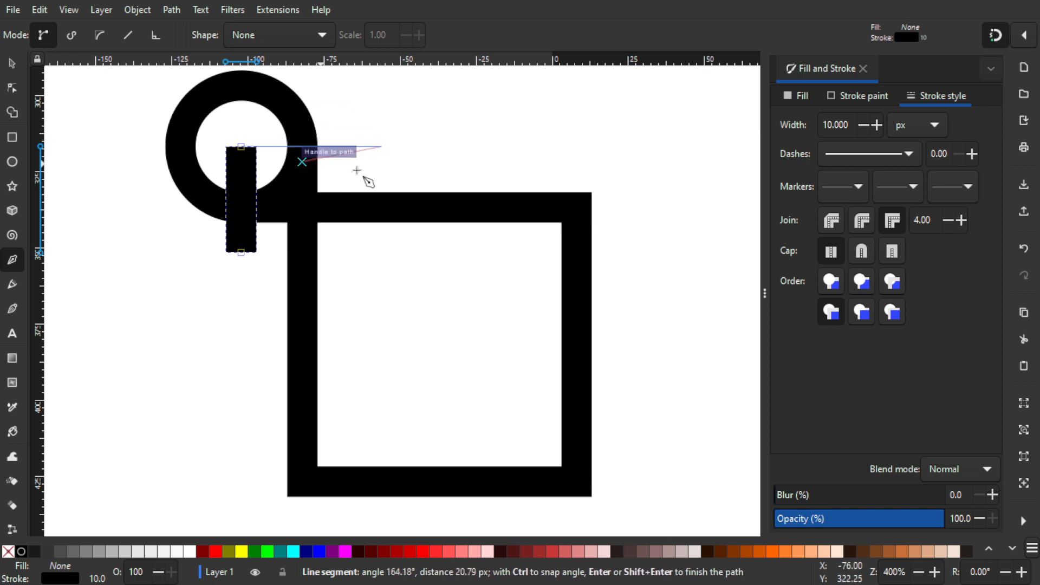
{"action": "key", "text": "Return"}
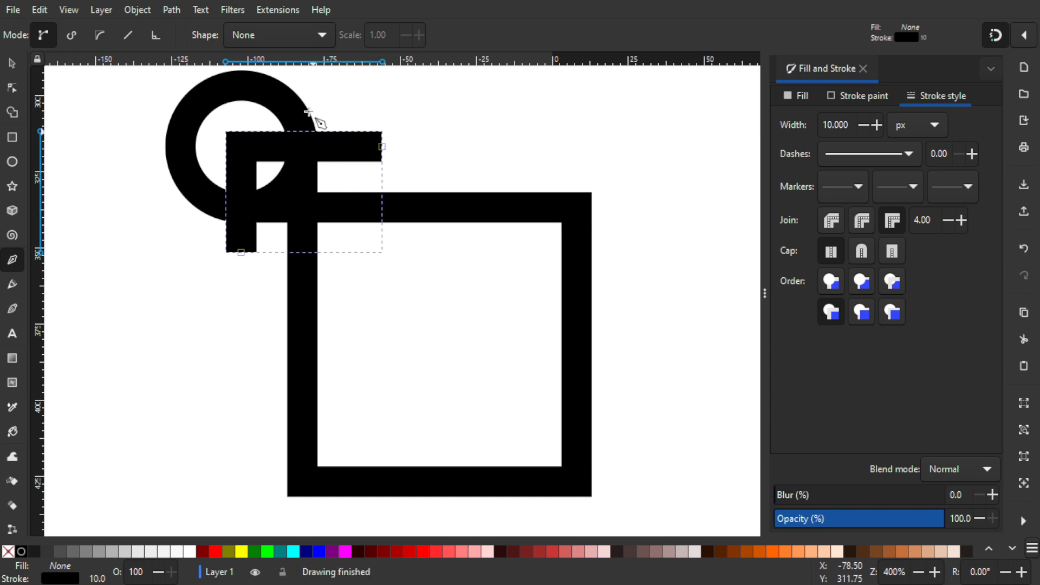
Cut the circle with the L-shaped path using Cut Path.
{"action": "left_click", "coordinate": [13, 64]}
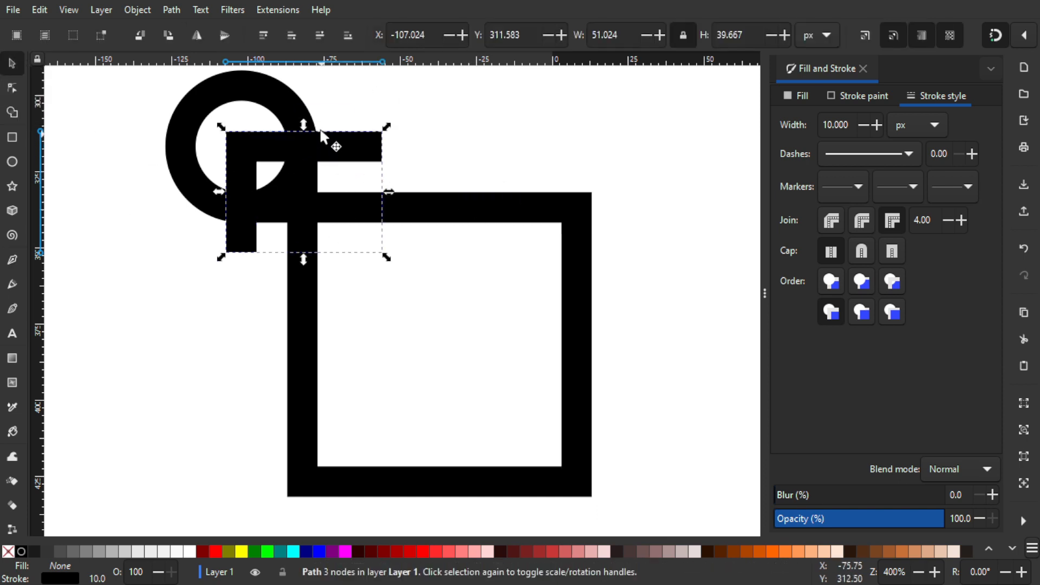
{"action": "scroll", "coordinate": [360, 130], "scroll_direction": "up", "scroll_amount": 1}
{"action": "scroll", "coordinate": [360, 130], "scroll_direction": "left", "scroll_amount": 1}
{"action": "left_click", "coordinate": [274, 118], "text": "shift"}
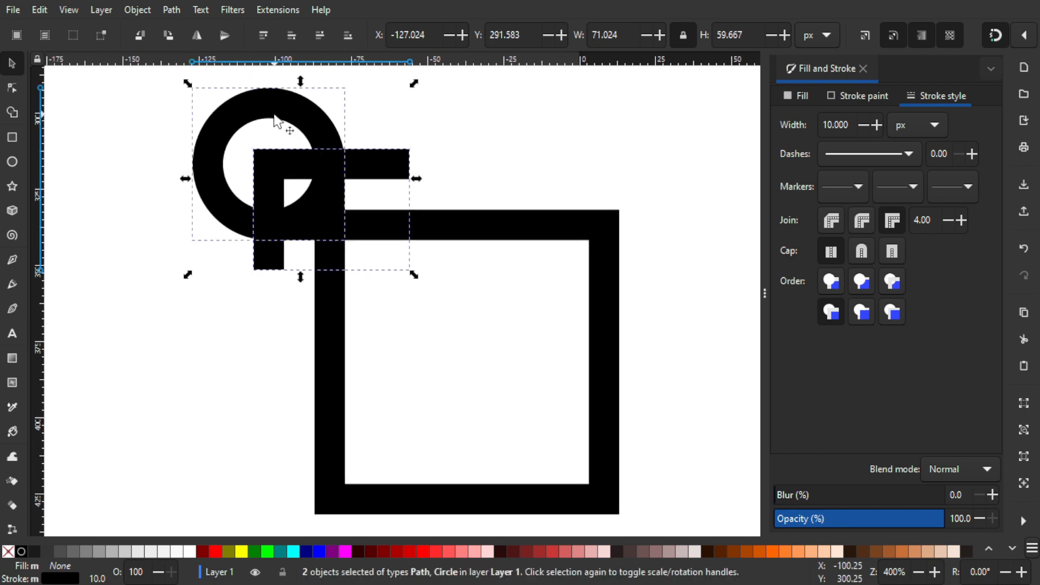
{"action": "left_click", "coordinate": [171, 11]}
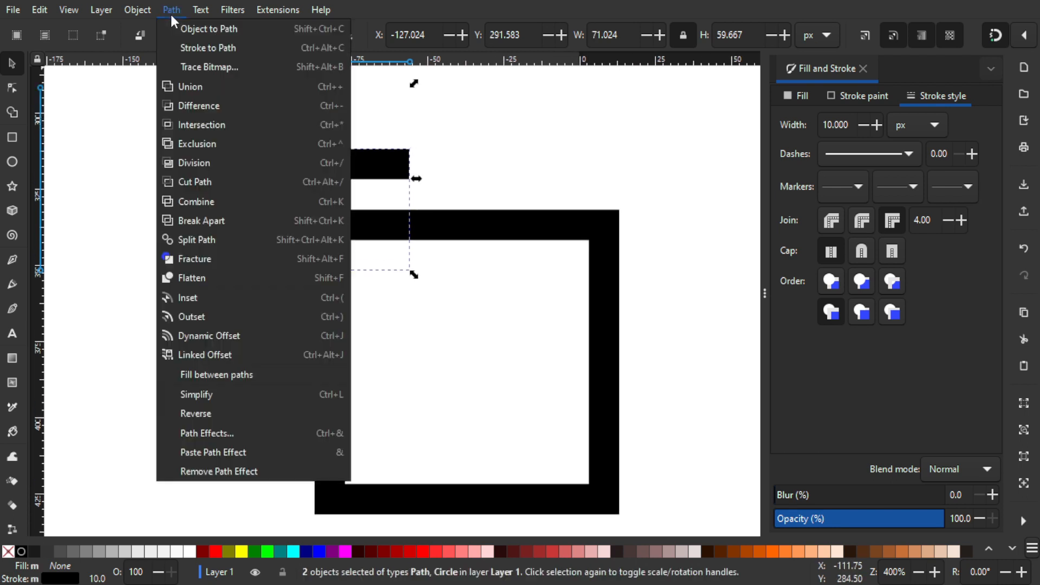
{"action": "left_click", "coordinate": [206, 182]}
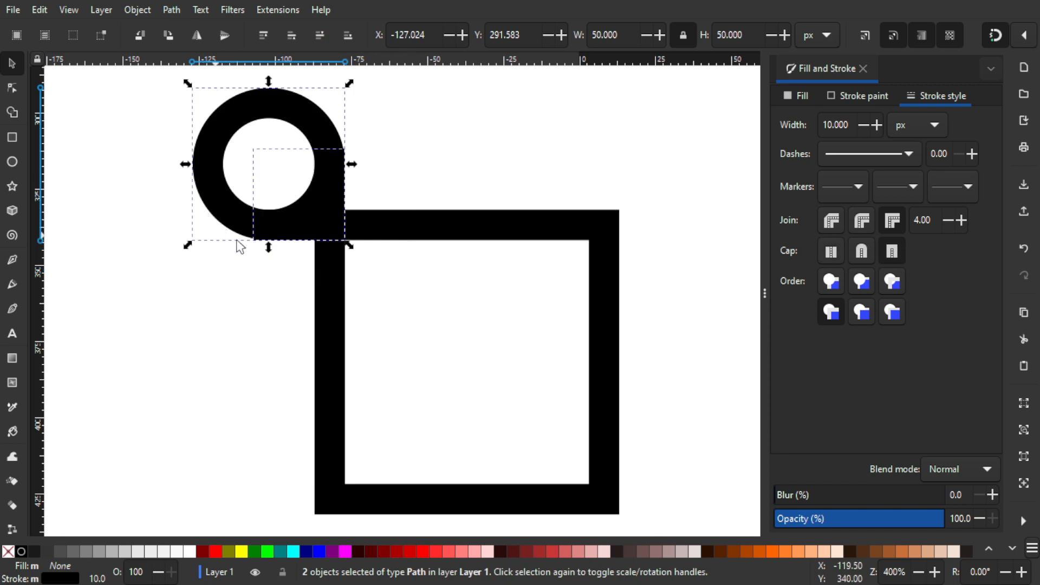
Pull the cut lower-right quarter arc away from the circle and delete it.
{"action": "left_click", "coordinate": [418, 173]}
{"action": "left_click", "coordinate": [299, 196]}
{"action": "left_click_drag", "start_coordinate": [299, 195], "coordinate": [523, 222]}
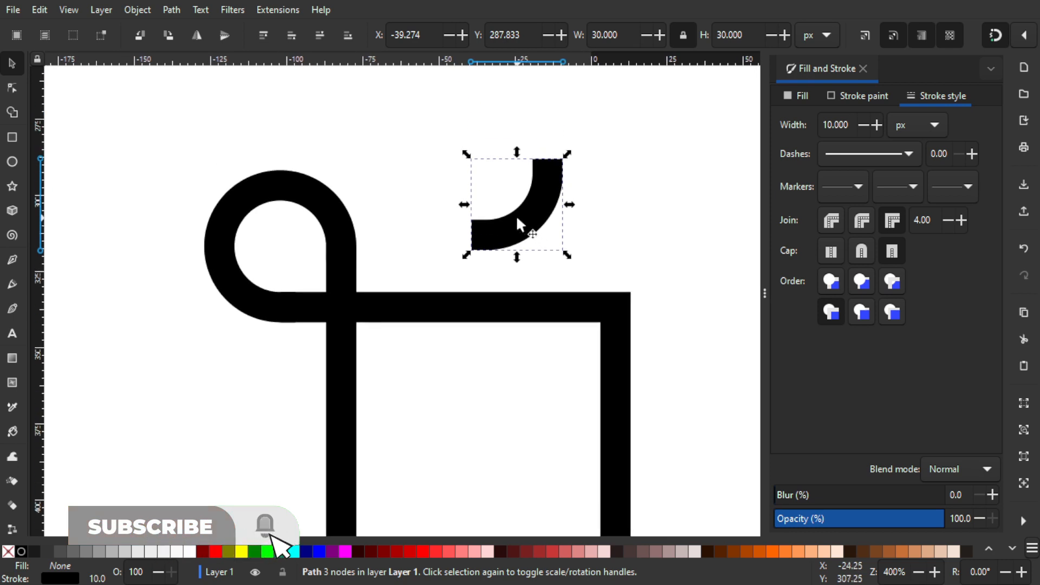
{"action": "key", "text": "Escape"}
{"action": "key", "text": "Delete"}
{"action": "scroll", "coordinate": [503, 201], "scroll_direction": "down", "scroll_amount": 1}
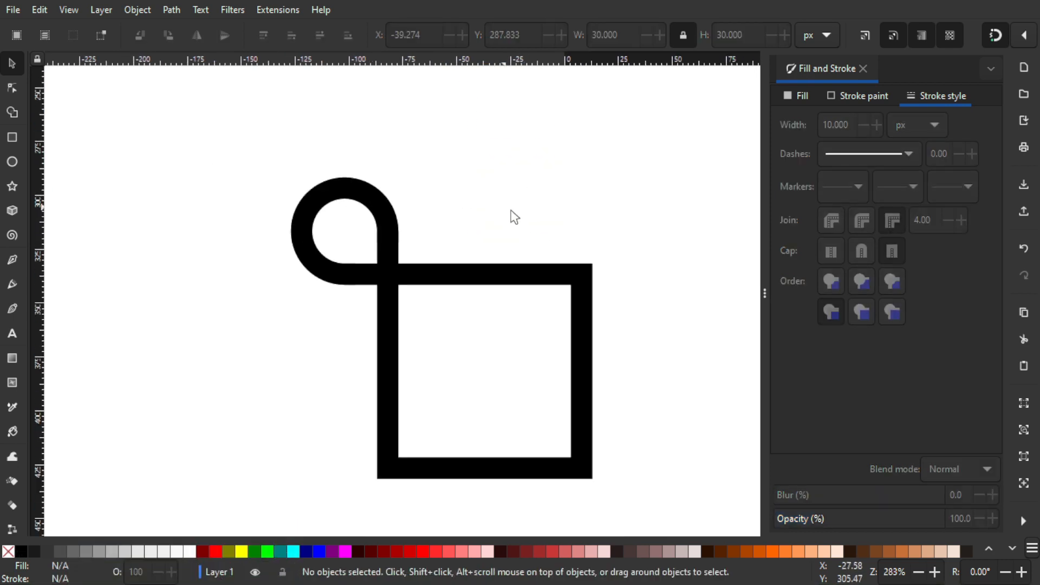
Group the remaining arc with the two short lines as one loop, and save the document.
{"action": "left_click_drag", "start_coordinate": [582, 184], "coordinate": [546, 167]}
{"action": "scroll", "coordinate": [548, 169], "scroll_direction": "down", "scroll_amount": 1}
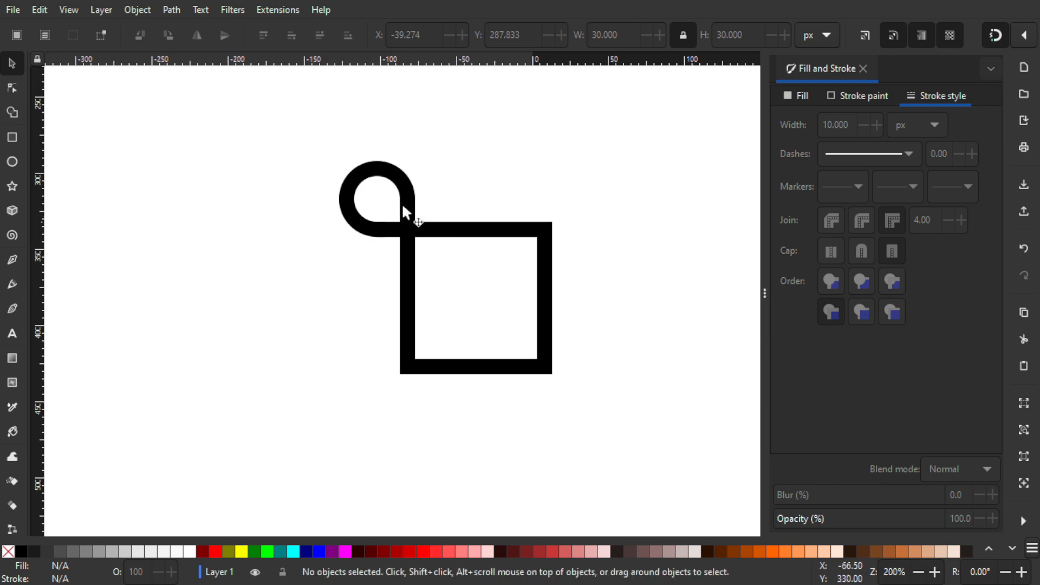
{"action": "left_click_drag", "start_coordinate": [308, 129], "coordinate": [460, 293]}
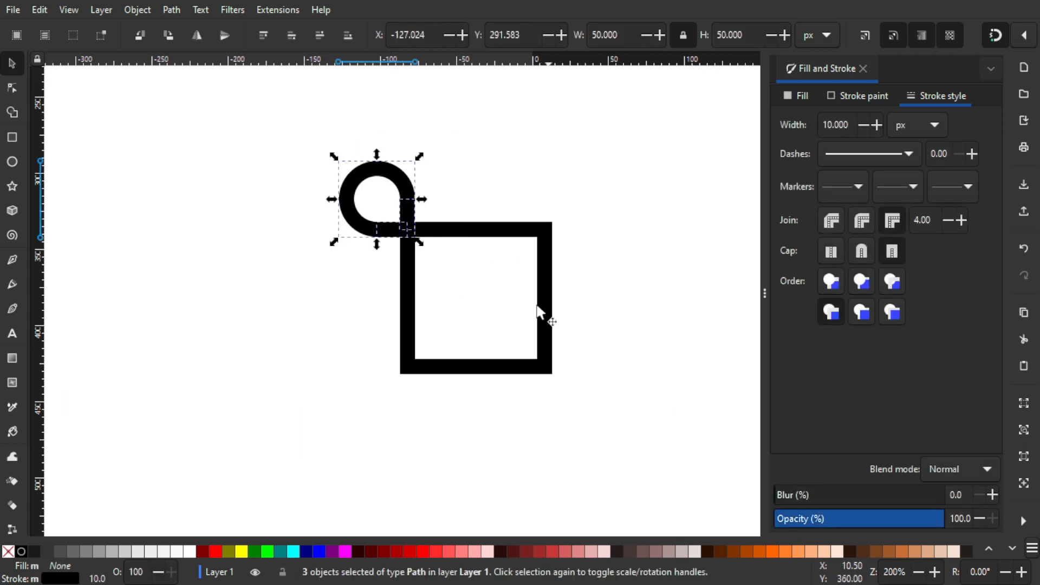
{"action": "key", "text": "ctrl+g"}
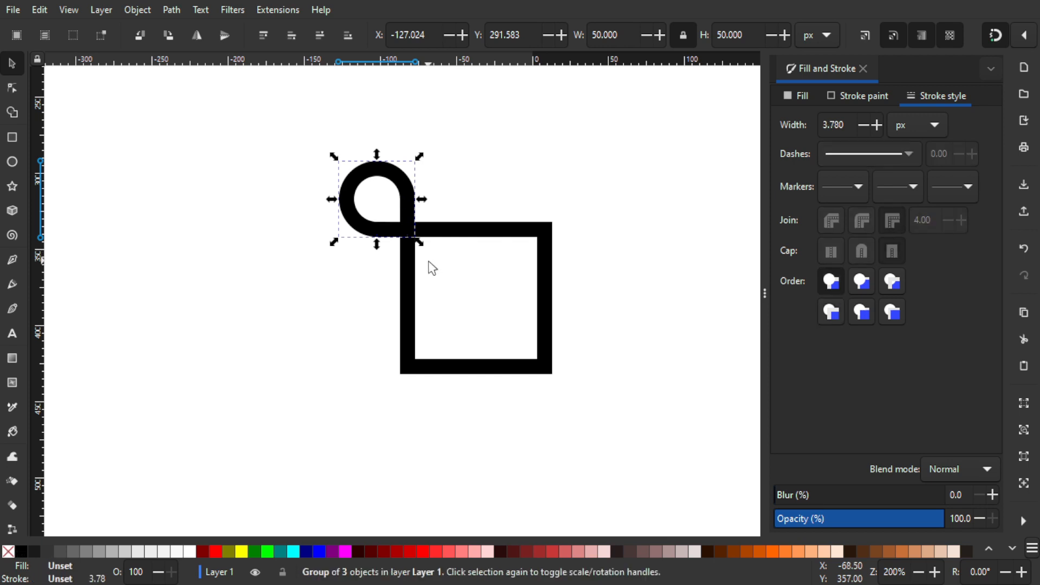
{"action": "key", "text": "ctrl+s"}
Duplicate the loop, flip the copy vertically and snap it to the square's bottom-left corner, then save the document.
{"action": "left_click", "coordinate": [229, 46]}
{"action": "left_click_drag", "start_coordinate": [401, 170], "coordinate": [407, 362]}
{"action": "scroll", "coordinate": [466, 395], "scroll_direction": "right", "scroll_amount": 2}
{"action": "scroll", "coordinate": [466, 396], "scroll_direction": "down", "scroll_amount": 1}
{"action": "key", "text": "ctrl+s"}
Duplicate both left loops, flip the copies horizontally and snap them to the square's right corners, then save the document.
{"action": "left_click_drag", "start_coordinate": [412, 457], "coordinate": [247, 100]}
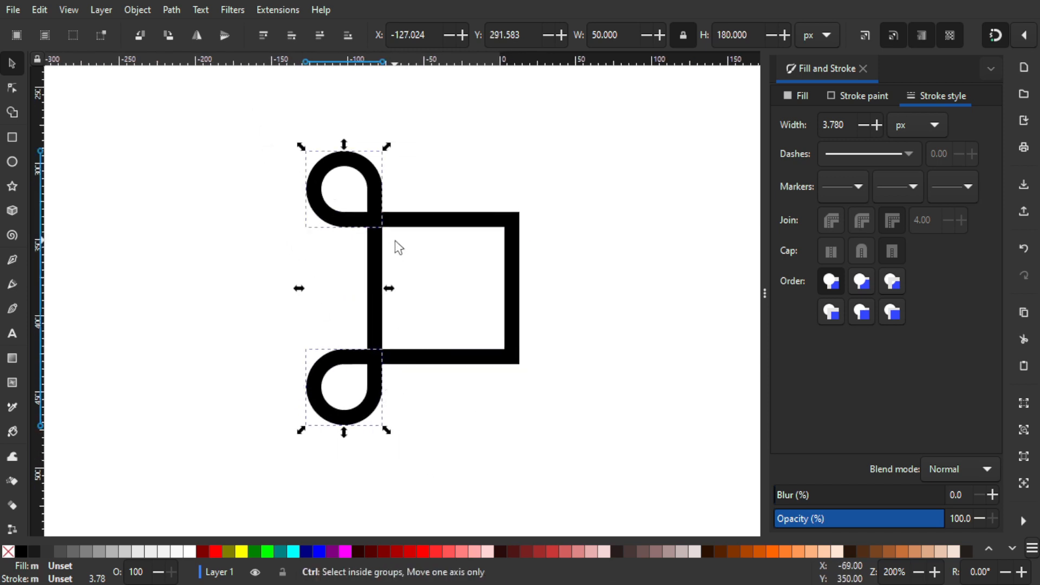
{"action": "left_click", "coordinate": [196, 36]}
{"action": "left_click_drag", "start_coordinate": [353, 170], "coordinate": [540, 180]}
{"action": "scroll", "coordinate": [502, 214], "scroll_direction": "up", "scroll_amount": 2}
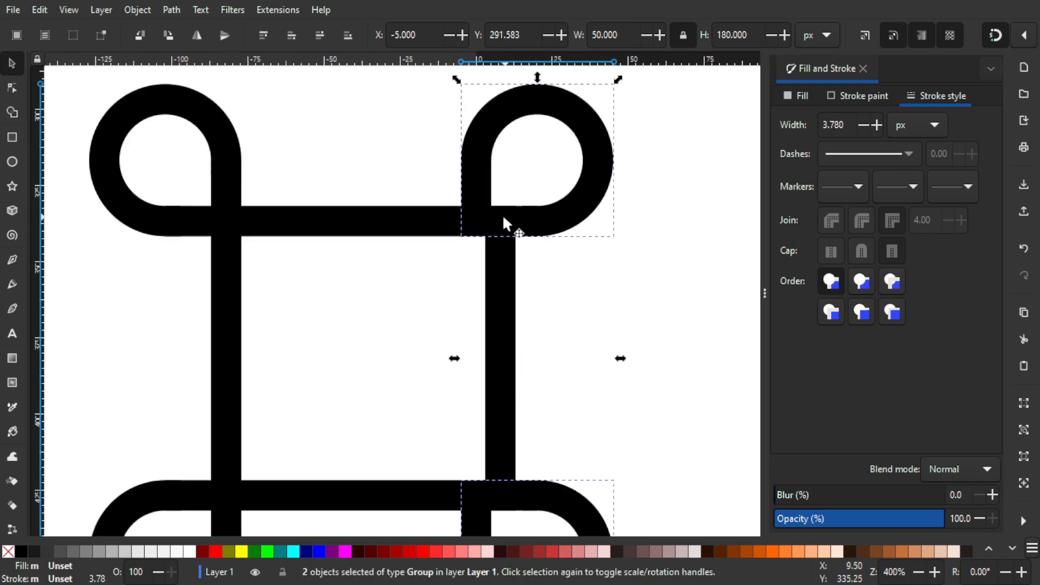
{"action": "left_click_drag", "start_coordinate": [477, 216], "coordinate": [517, 221]}
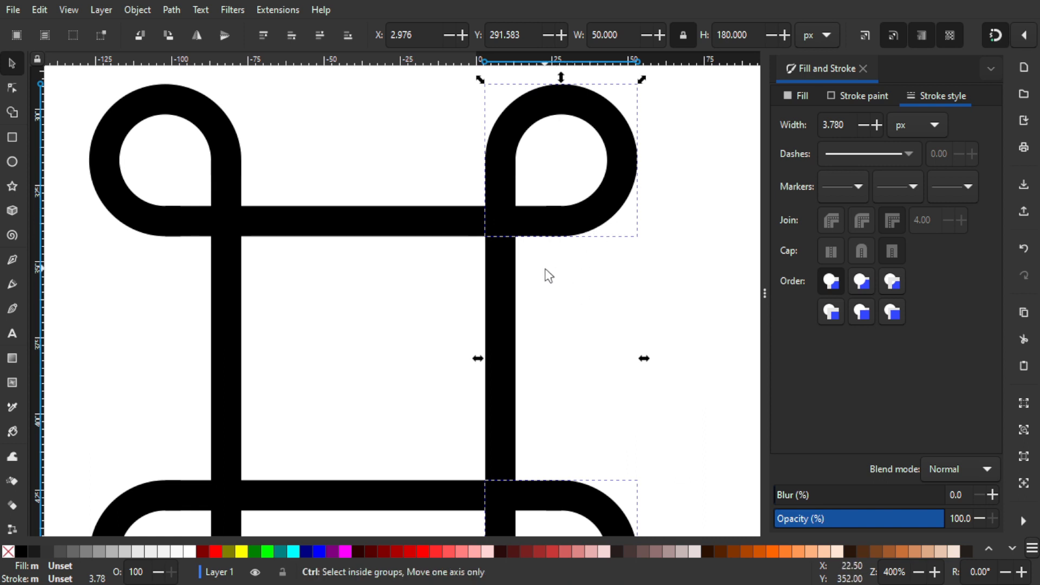
{"action": "scroll", "coordinate": [545, 268], "scroll_direction": "down", "scroll_amount": 2, "text": "ctrl"}
{"action": "left_click", "coordinate": [614, 310]}
{"action": "key", "text": "ctrl+s"}
{"action": "scroll", "coordinate": [520, 303], "scroll_direction": "right", "scroll_amount": 2}
{"action": "scroll", "coordinate": [412, 229], "scroll_direction": "right", "scroll_amount": 2}
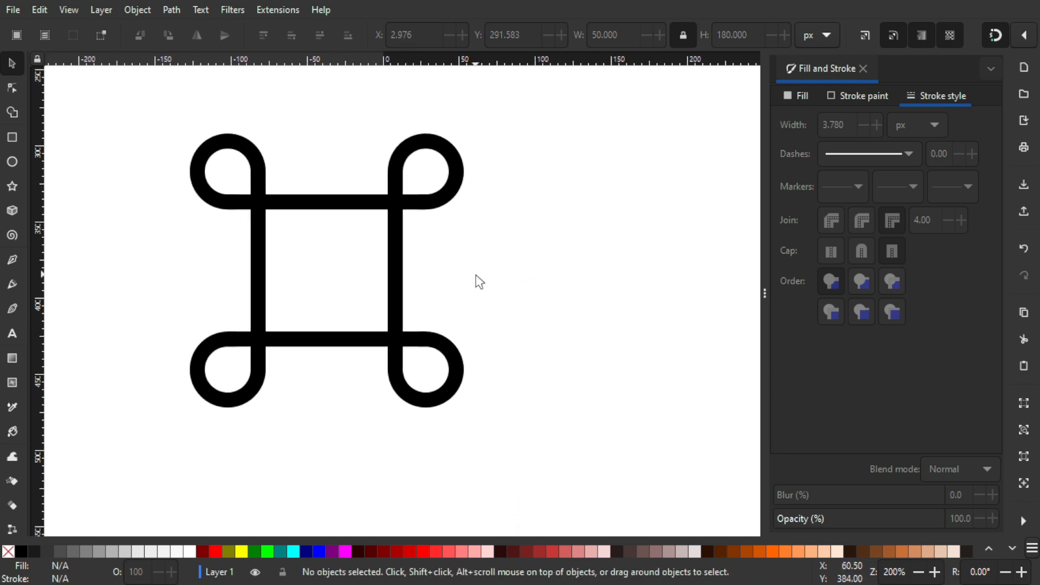
{"action": "key", "text": "ctrl+shift+9"}
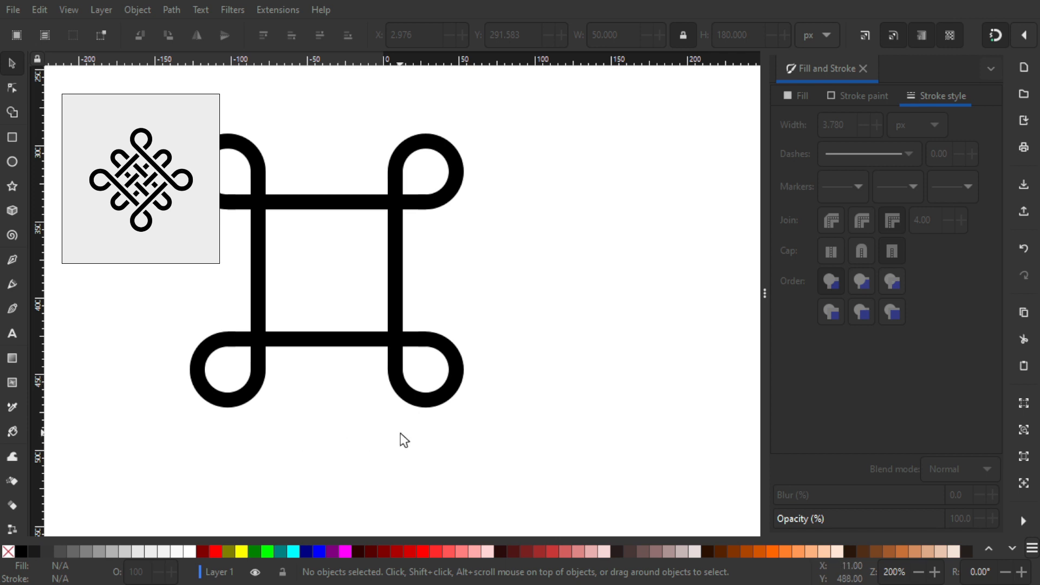
{"action": "key", "text": "ctrl+shift+9"}
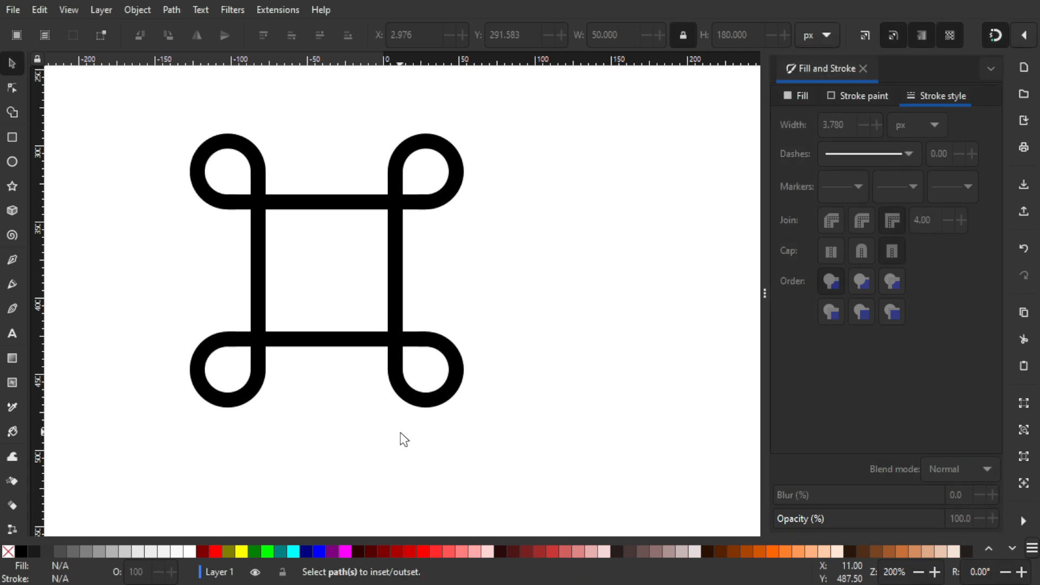
Draw a horizontal rectangle about 194.5 by 37.5 px beside the looped square and fully round its ends.
{"action": "left_click", "coordinate": [12, 137]}
{"action": "scroll", "coordinate": [444, 276], "scroll_direction": "right", "scroll_amount": 3}
{"action": "left_click_drag", "start_coordinate": [401, 228], "coordinate": [698, 293]}
{"action": "scroll", "coordinate": [559, 297], "scroll_direction": "right", "scroll_amount": 2}
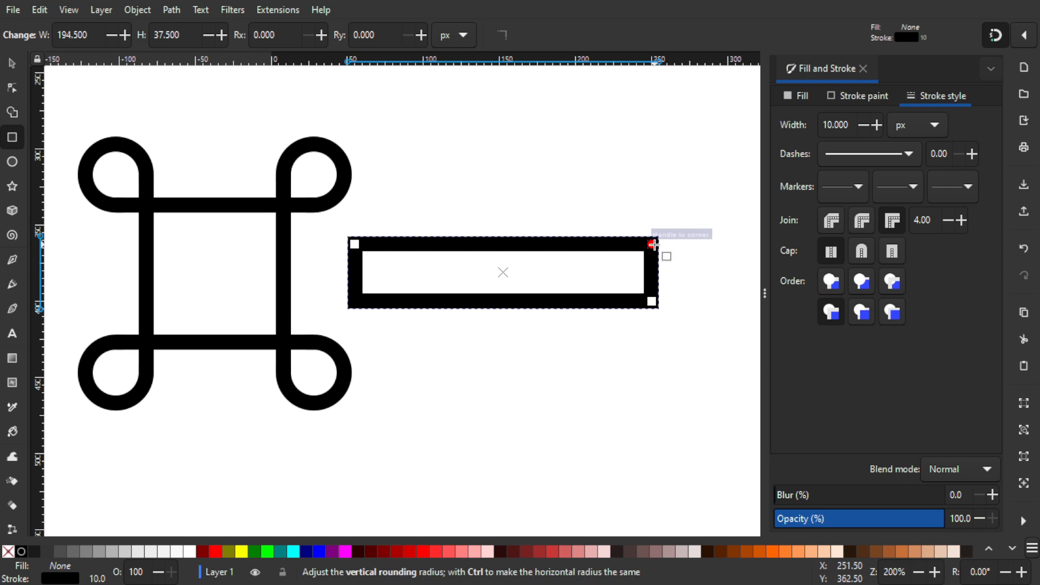
{"action": "left_click_drag", "start_coordinate": [652, 244], "coordinate": [610, 348]}
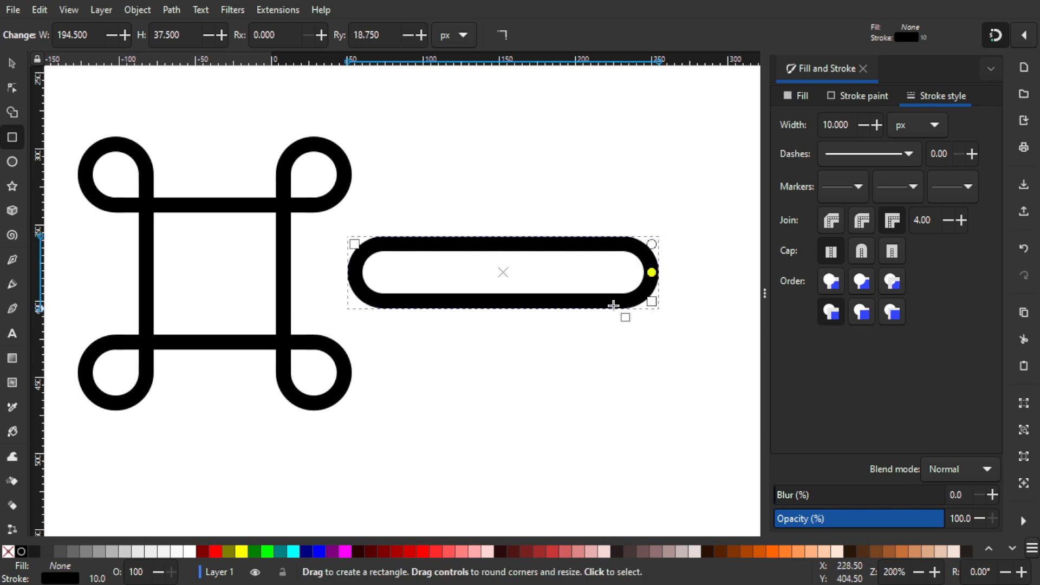
Set the rounded bar's overall height to 37.5 px and its width to 180 px, matching the looped square's width.
{"action": "left_click", "coordinate": [12, 63]}
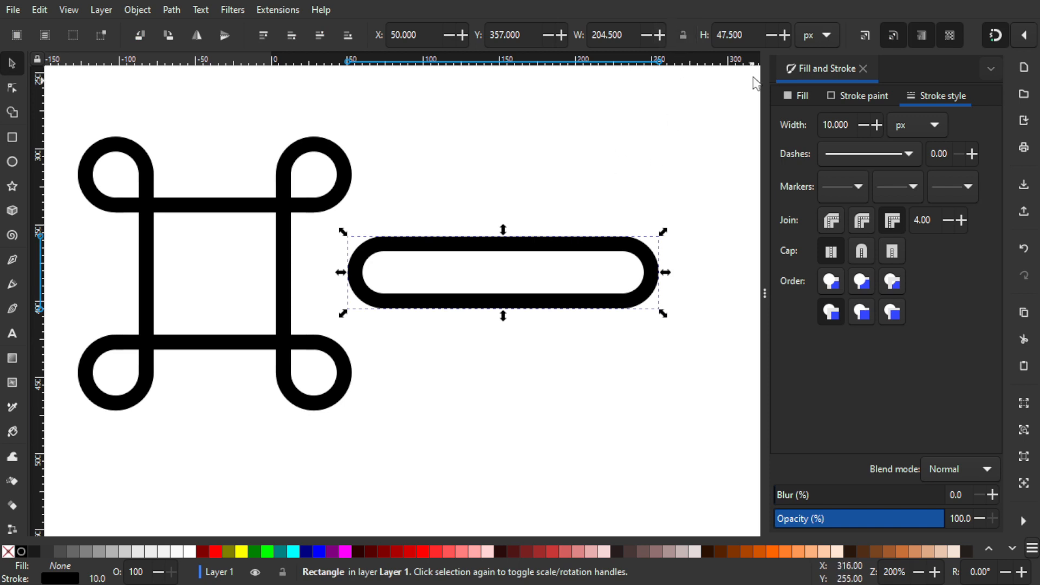
{"action": "double_click", "coordinate": [743, 35]}
{"action": "type", "text": "37.5"}
{"action": "key", "text": "Return"}
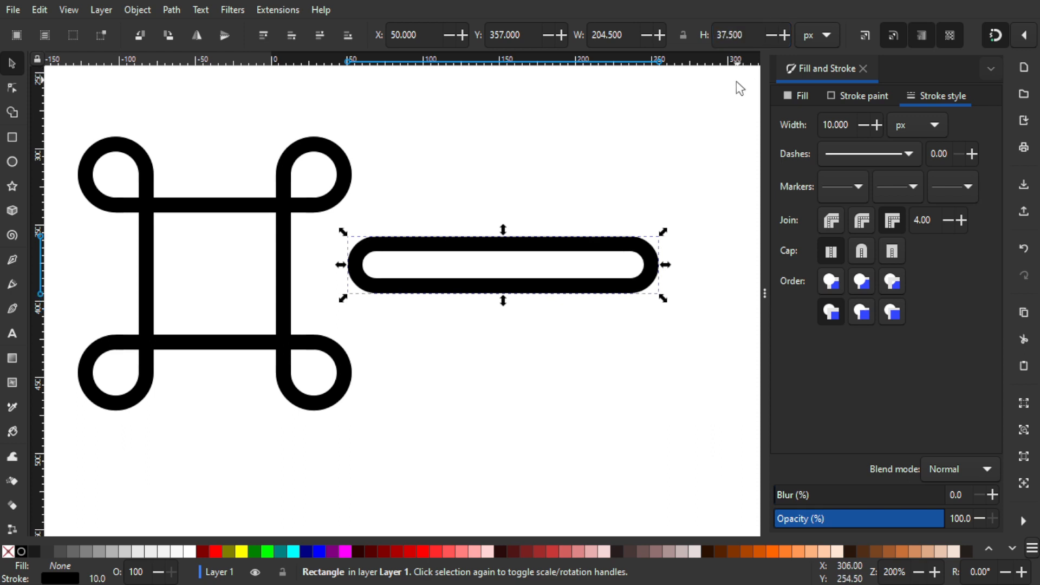
{"action": "left_click_drag", "start_coordinate": [494, 182], "coordinate": [550, 171]}
{"action": "left_click_drag", "start_coordinate": [452, 448], "coordinate": [57, 89]}
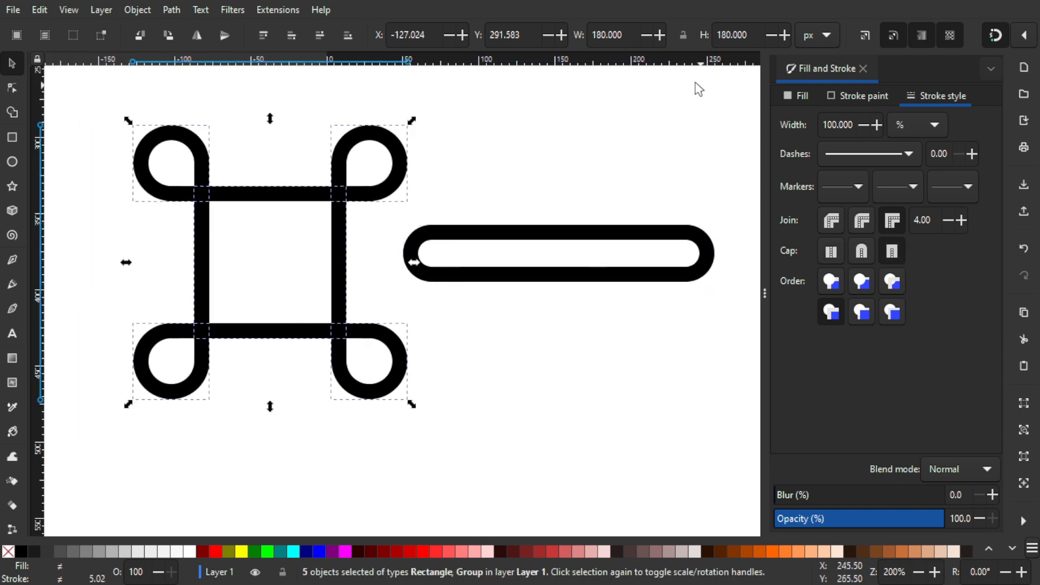
{"action": "left_click", "coordinate": [606, 239]}
{"action": "double_click", "coordinate": [607, 34]}
{"action": "type", "text": "18"}
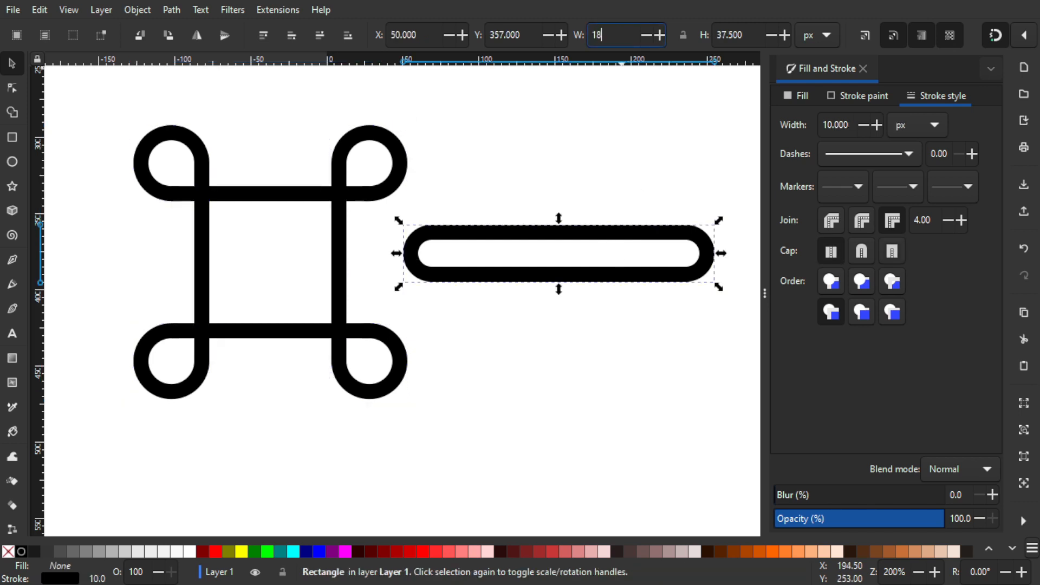
{"action": "type", "text": "0"}
{"action": "key", "text": "Return"}
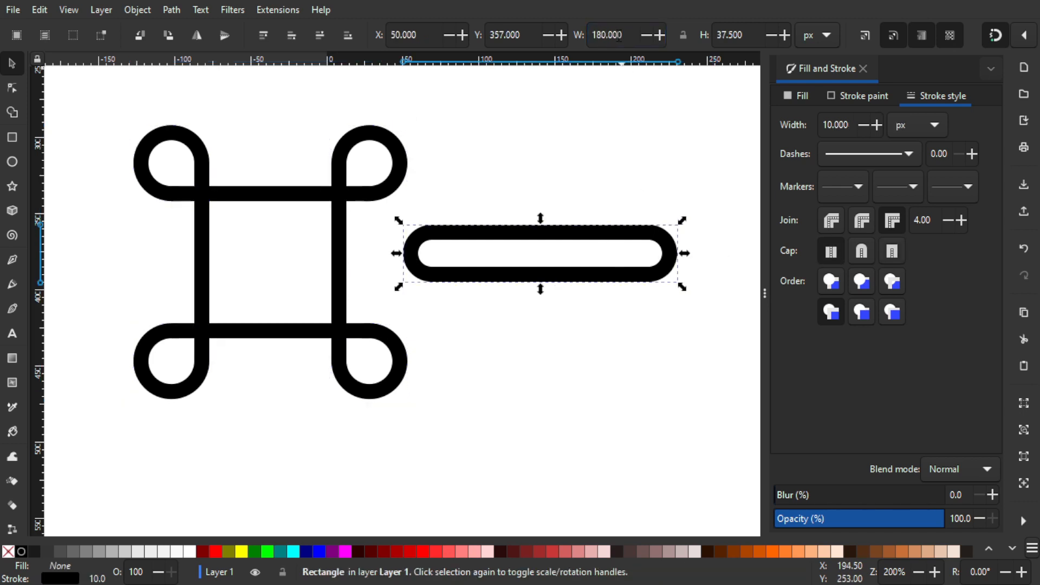
Align the rounded bar with the square's centre on both the vertical and horizontal axes, relative to the last selected object.
{"action": "left_click_drag", "start_coordinate": [633, 215], "coordinate": [659, 218]}
{"action": "scroll", "coordinate": [349, 214], "scroll_direction": "down", "scroll_amount": 1}
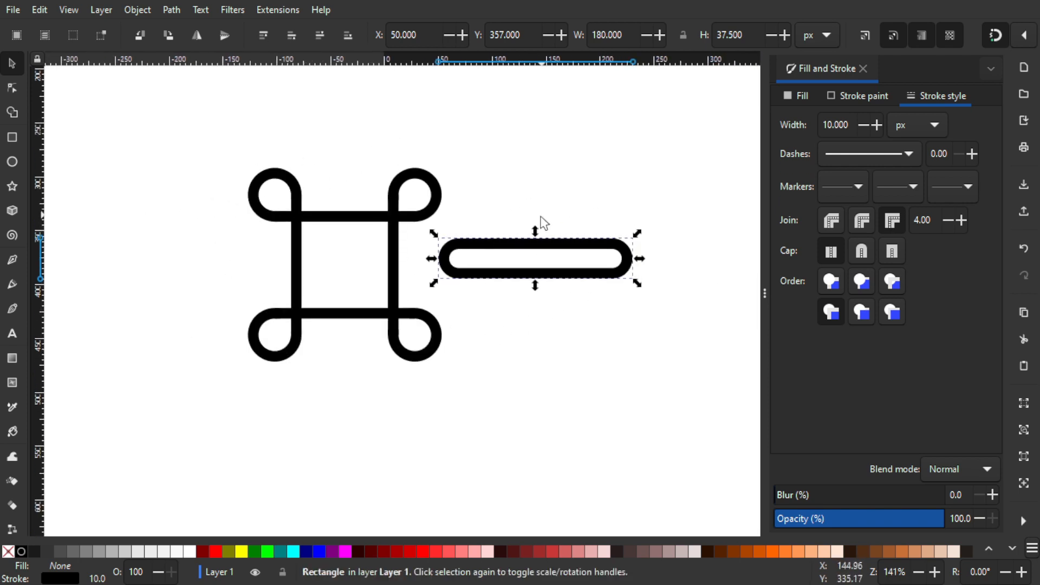
{"action": "left_click", "coordinate": [349, 219], "text": "shift"}
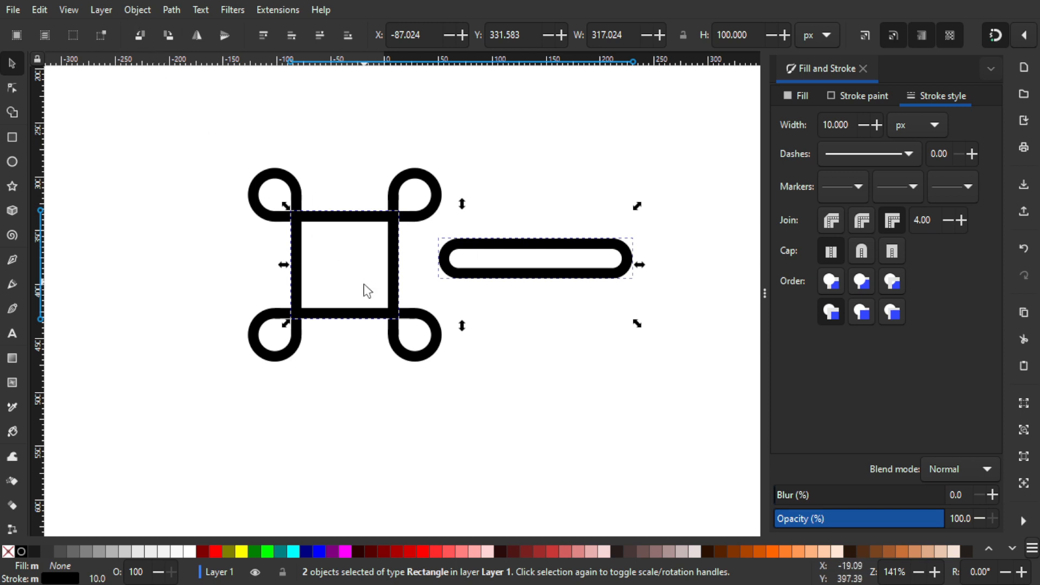
{"action": "left_click", "coordinate": [141, 11]}
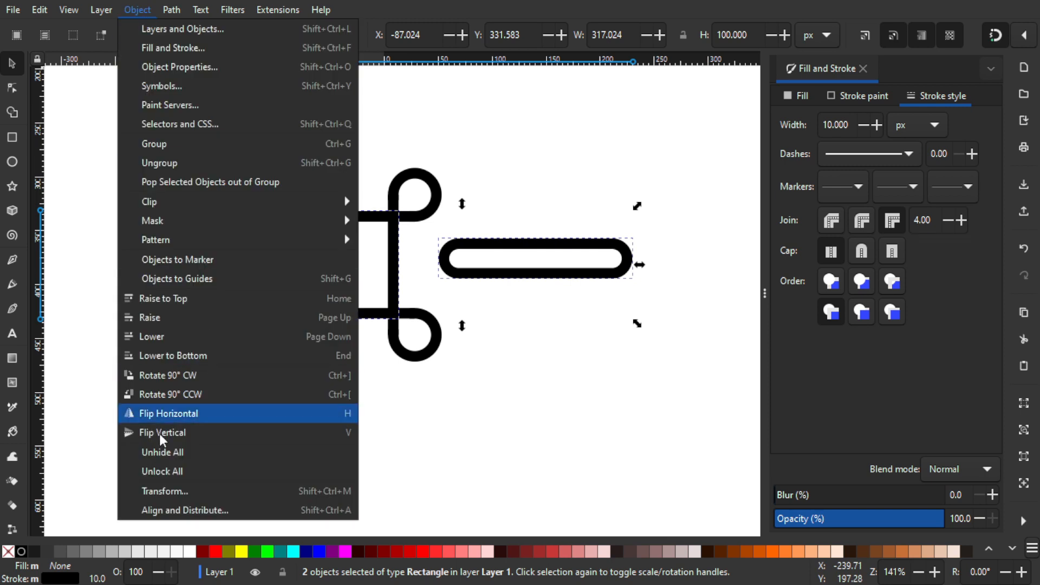
{"action": "left_click", "coordinate": [171, 511]}
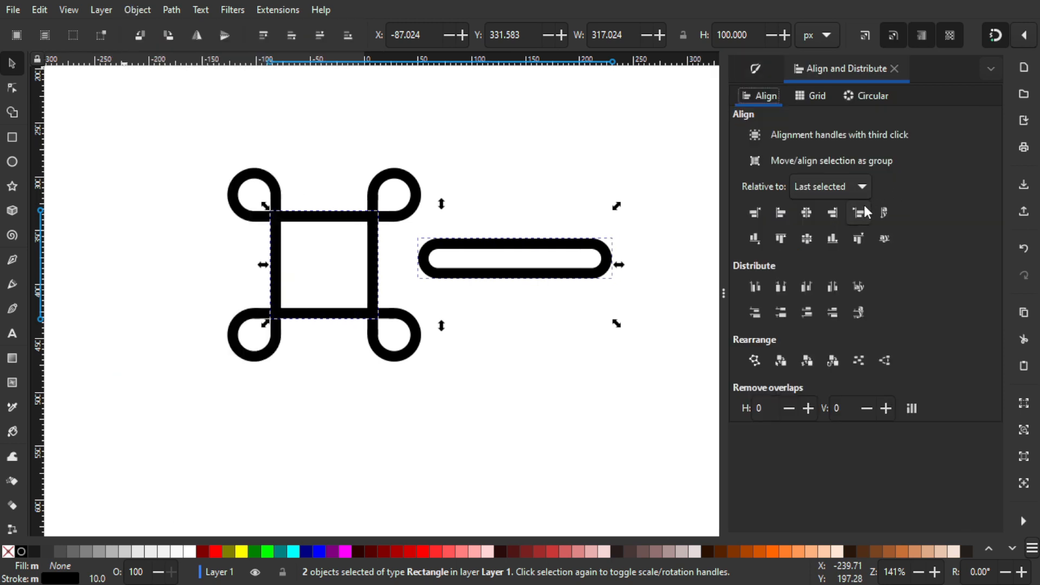
{"action": "left_click", "coordinate": [816, 190]}
{"action": "left_click", "coordinate": [815, 188]}
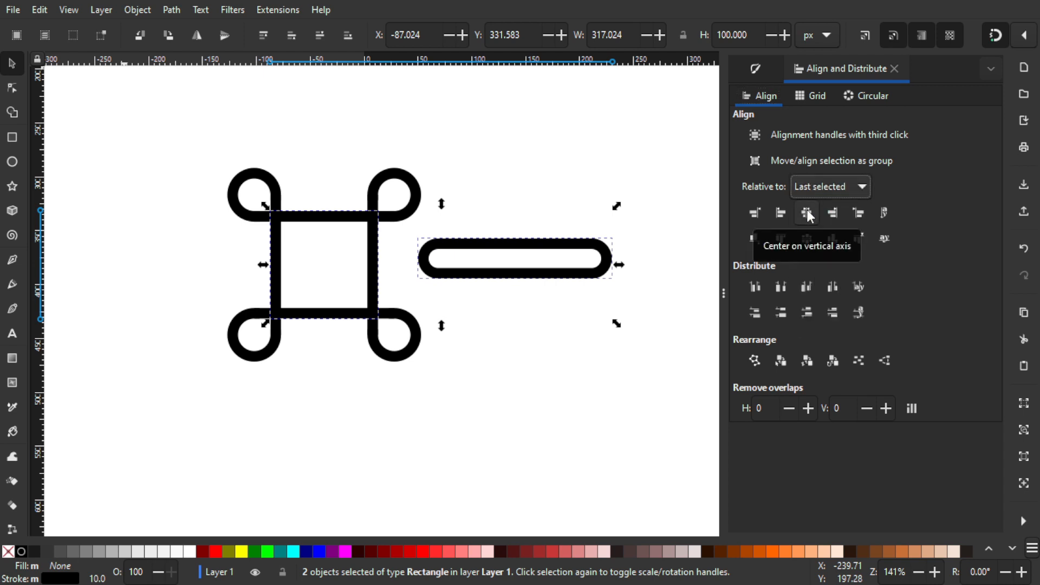
{"action": "left_click", "coordinate": [807, 212]}
{"action": "left_click", "coordinate": [807, 237]}
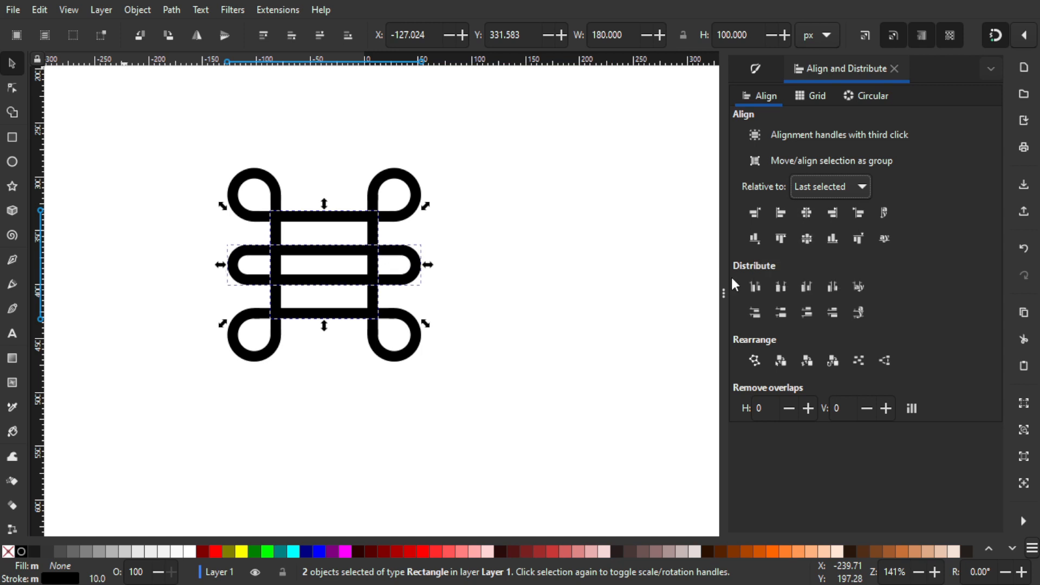
{"action": "left_click", "coordinate": [570, 276]}
{"action": "left_click_drag", "start_coordinate": [531, 284], "coordinate": [530, 309]}
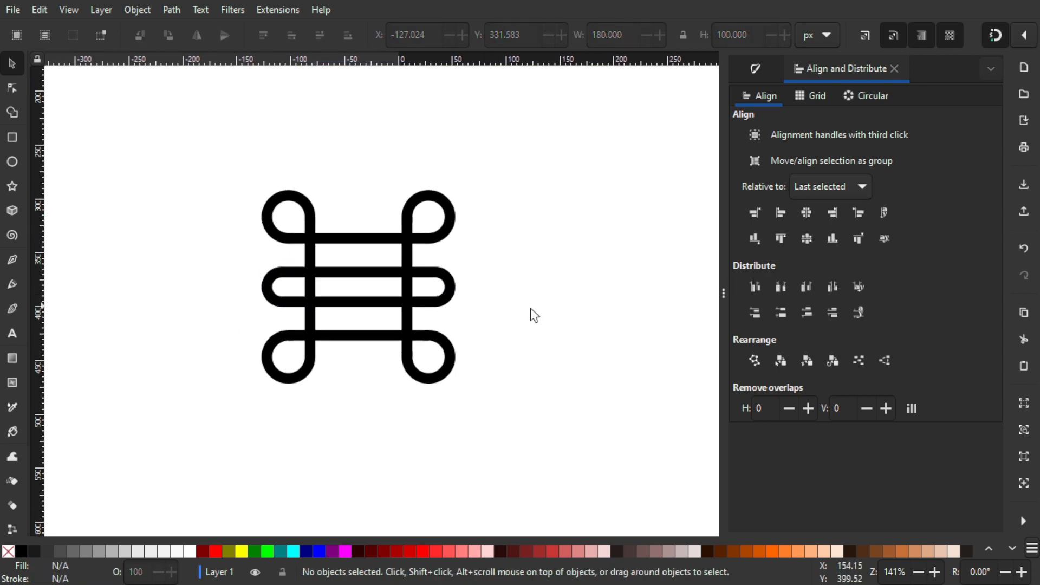
Duplicate the centred bar, rotate the copy 90° so it stands upright across the square, and save the document.
{"action": "left_click", "coordinate": [362, 274]}
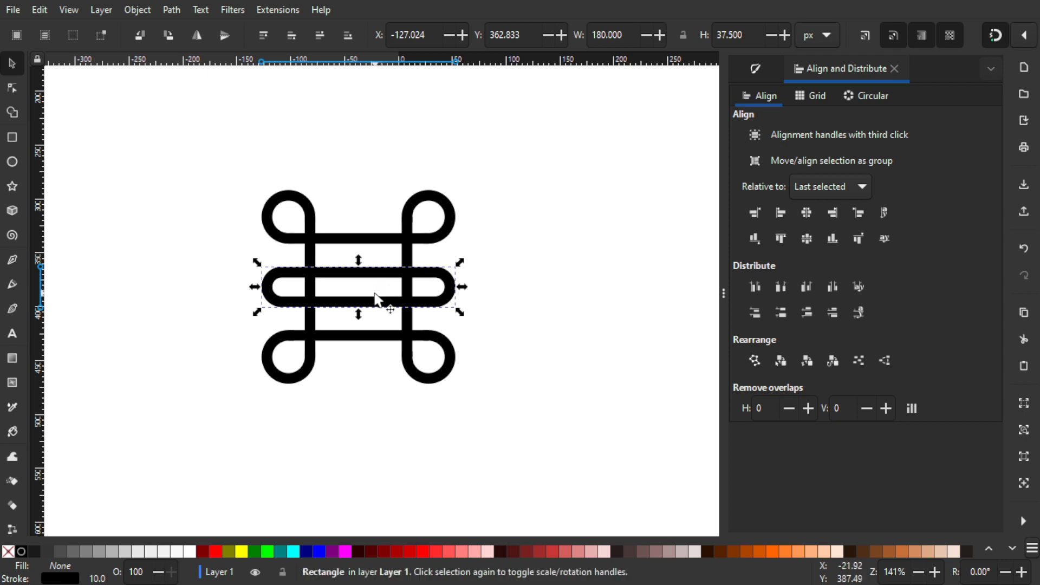
{"action": "left_click", "coordinate": [168, 36]}
{"action": "key", "text": "Escape"}
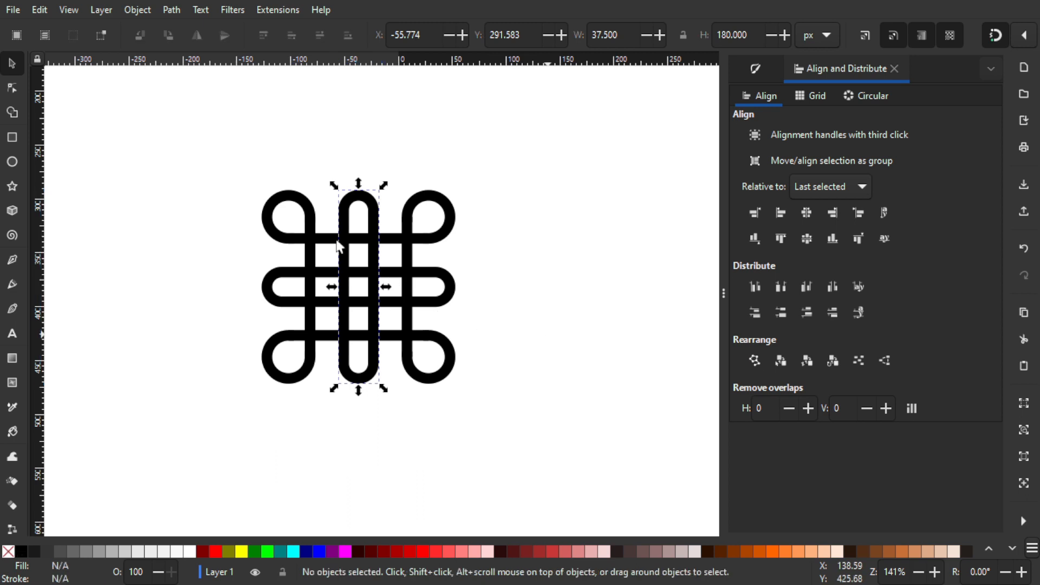
{"action": "key", "text": "ctrl+s"}
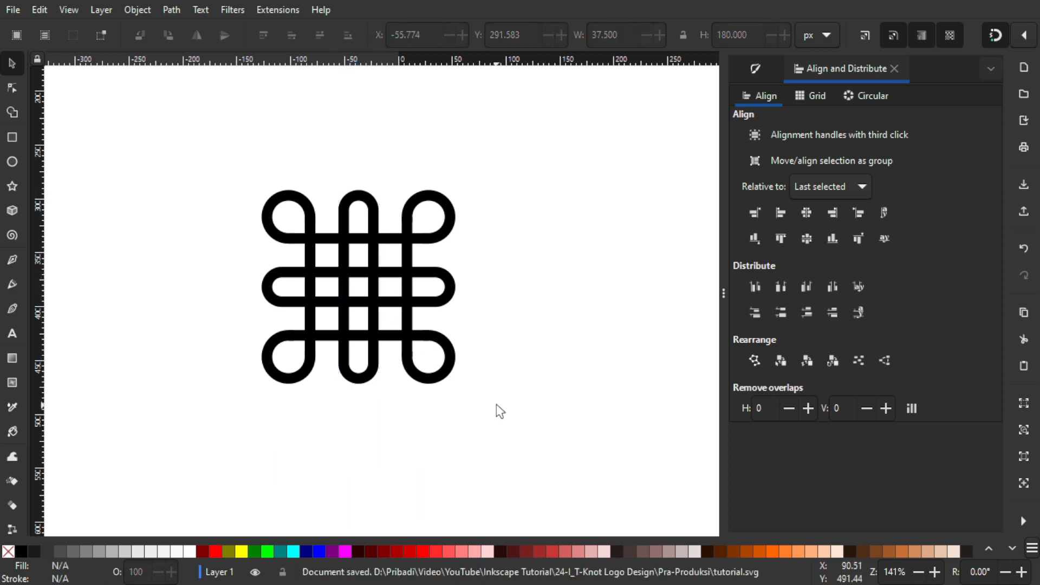
Select the whole knot and ungroup its four corner loops.
{"action": "left_click_drag", "start_coordinate": [495, 408], "coordinate": [217, 155]}
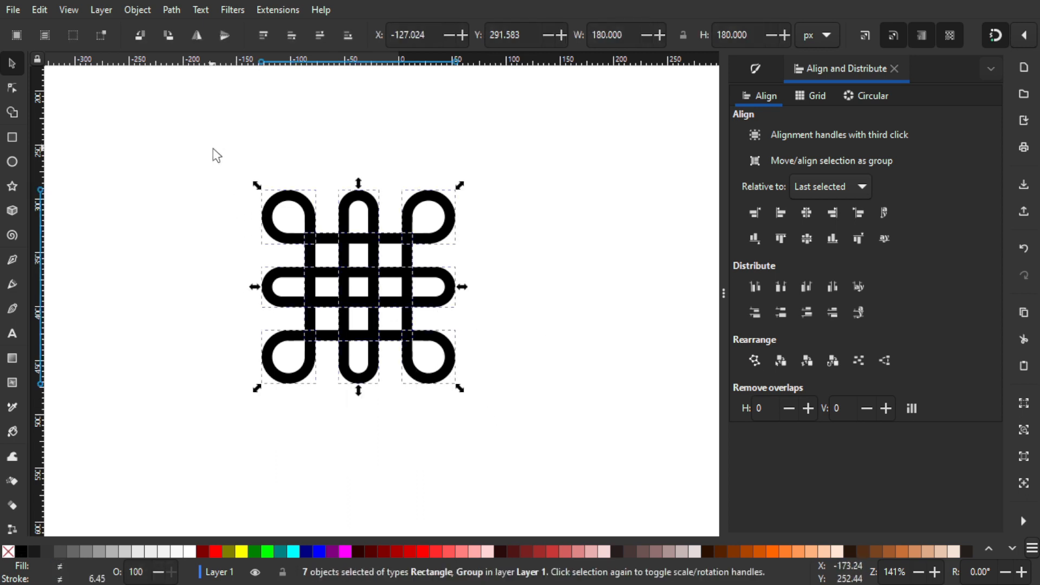
{"action": "key", "text": "ctrl"}
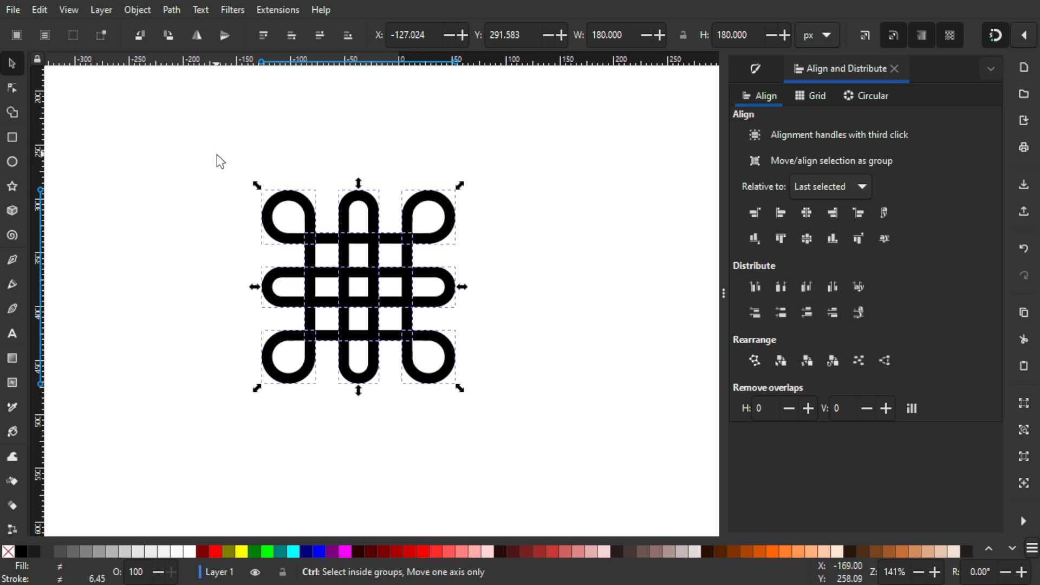
{"action": "key", "text": "ctrl+shift+g"}
{"action": "key", "text": "ctrl+shift+g"}
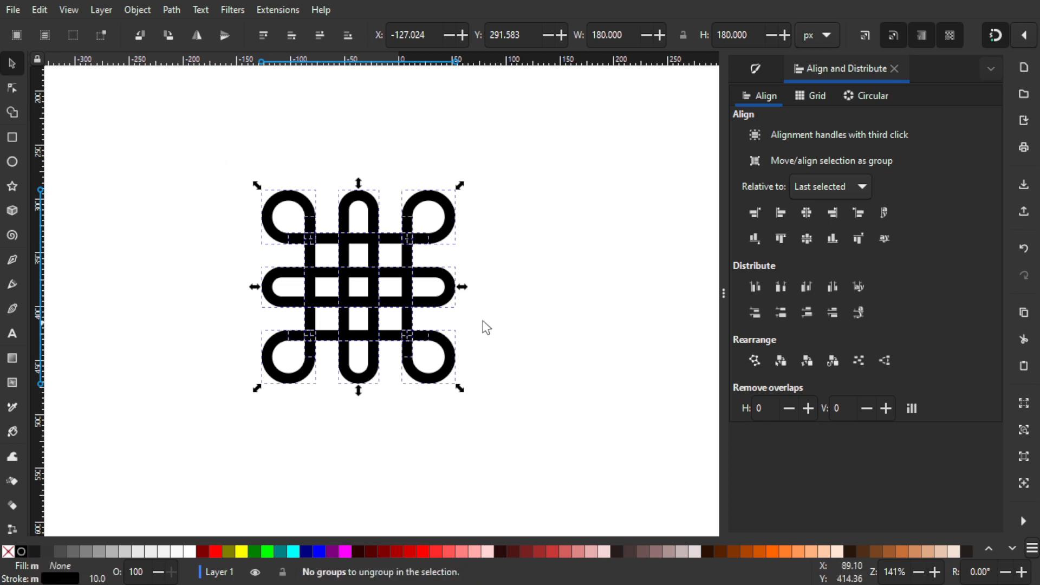
Rotate the entire knot 45° about its centre into a diamond and save the document.
{"action": "left_click", "coordinate": [435, 236]}
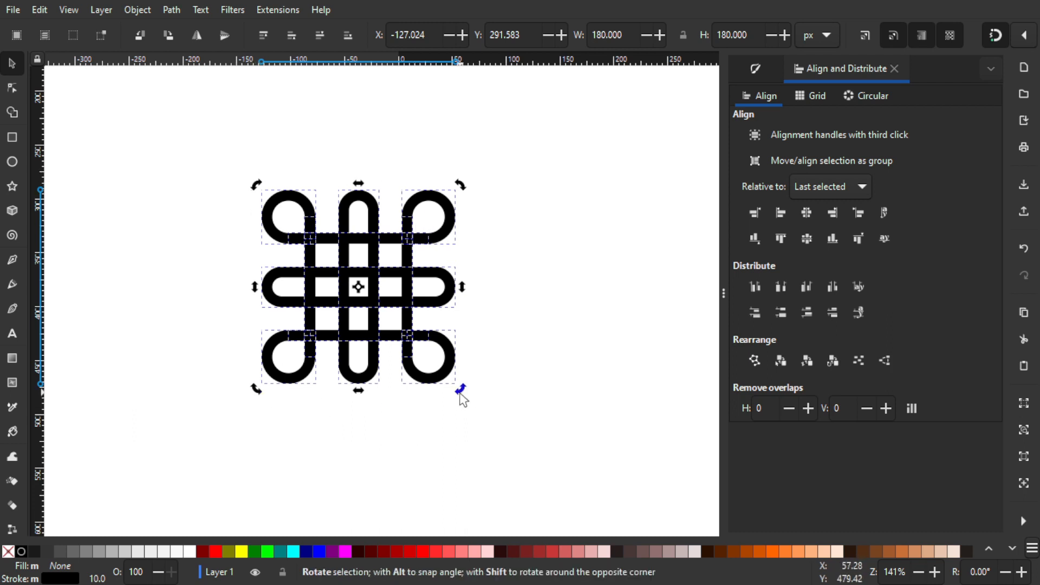
{"action": "left_click_drag", "start_coordinate": [458, 393], "coordinate": [388, 416]}
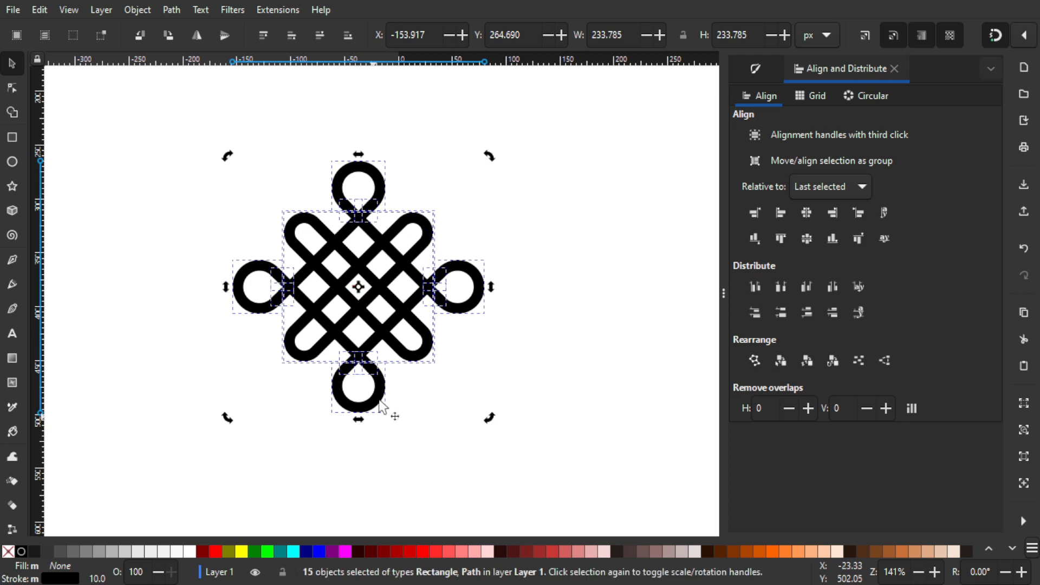
{"action": "left_click", "coordinate": [556, 355]}
{"action": "scroll", "coordinate": [535, 337], "scroll_direction": "down", "scroll_amount": 1}
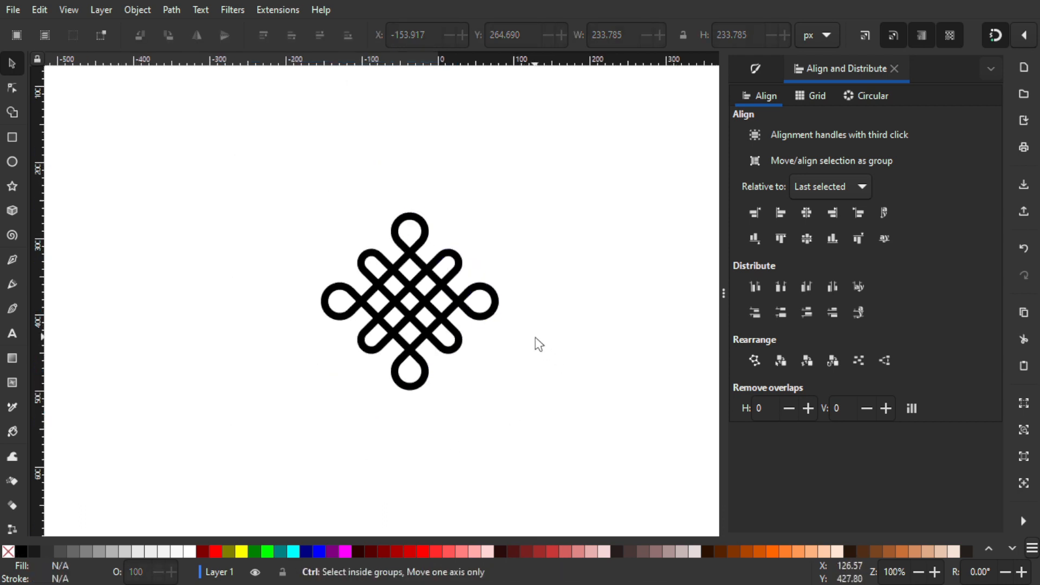
{"action": "key", "text": "ctrl+s"}
Narrow the dock holding the alignment dialog to give the canvas more room around the knot.
{"action": "left_click_drag", "start_coordinate": [527, 306], "coordinate": [535, 348]}
{"action": "scroll", "coordinate": [543, 315], "scroll_direction": "up", "scroll_amount": 1}
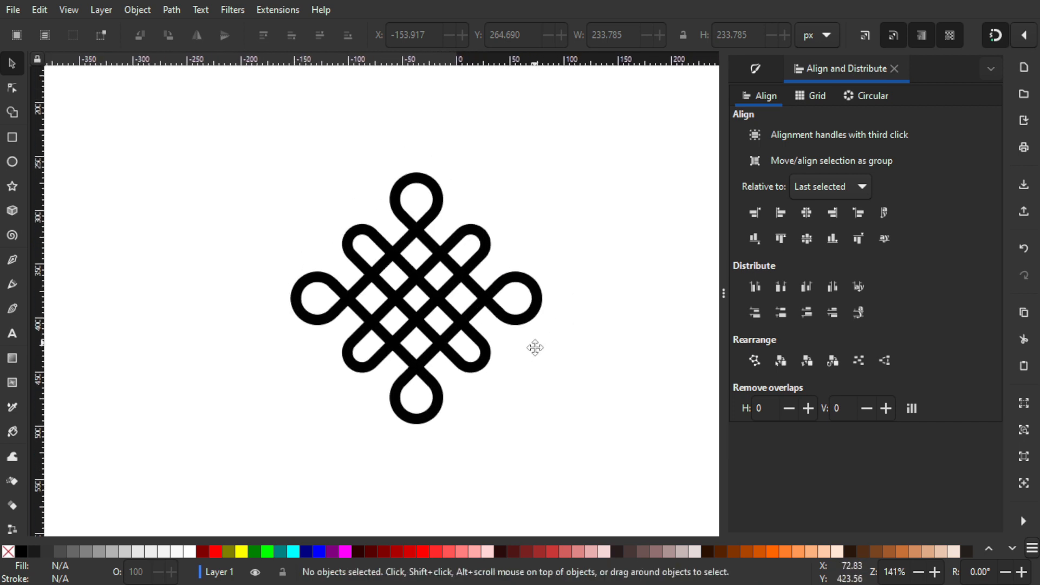
{"action": "left_click_drag", "start_coordinate": [724, 295], "coordinate": [764, 296]}
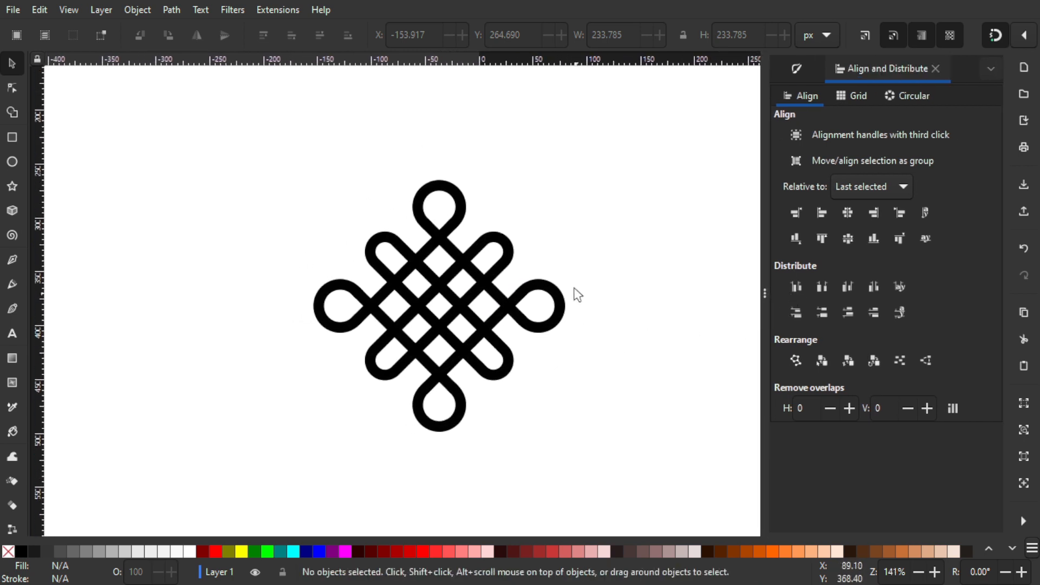
{"action": "left_click_drag", "start_coordinate": [578, 294], "coordinate": [613, 285]}
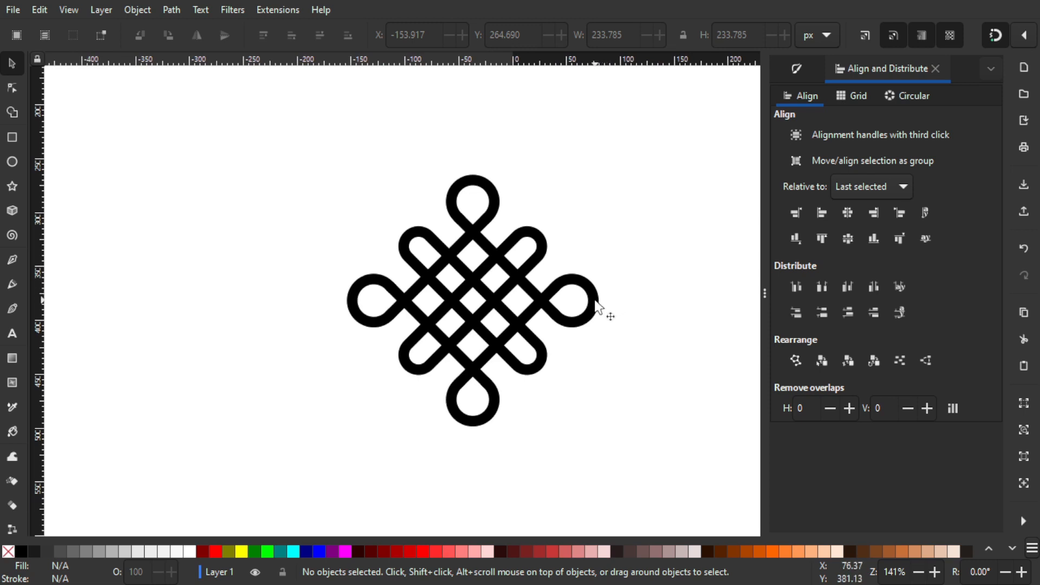
{"action": "key", "text": "ctrl"}
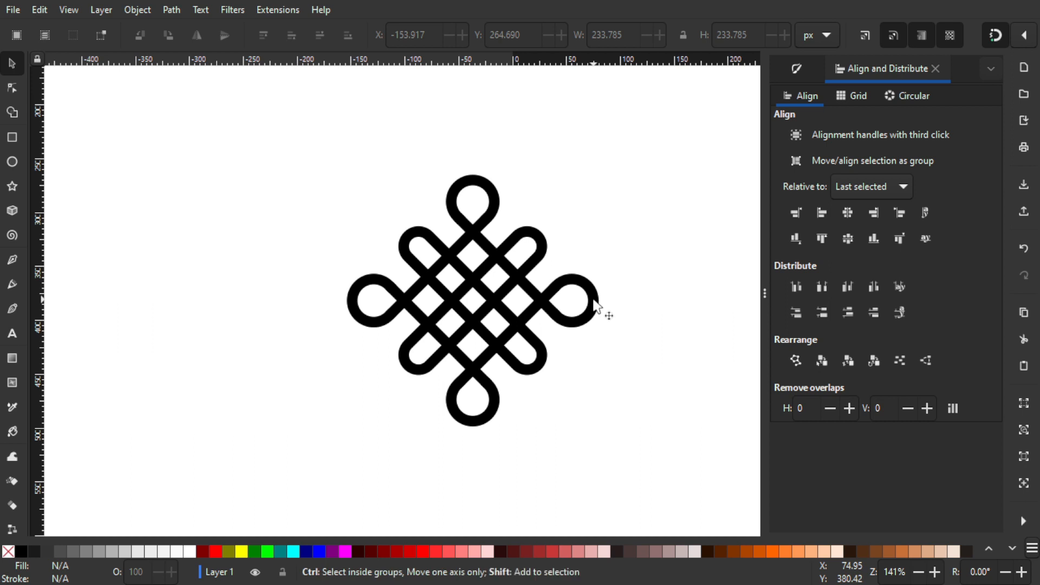
{"action": "key", "text": "ctrl+shift+0"}
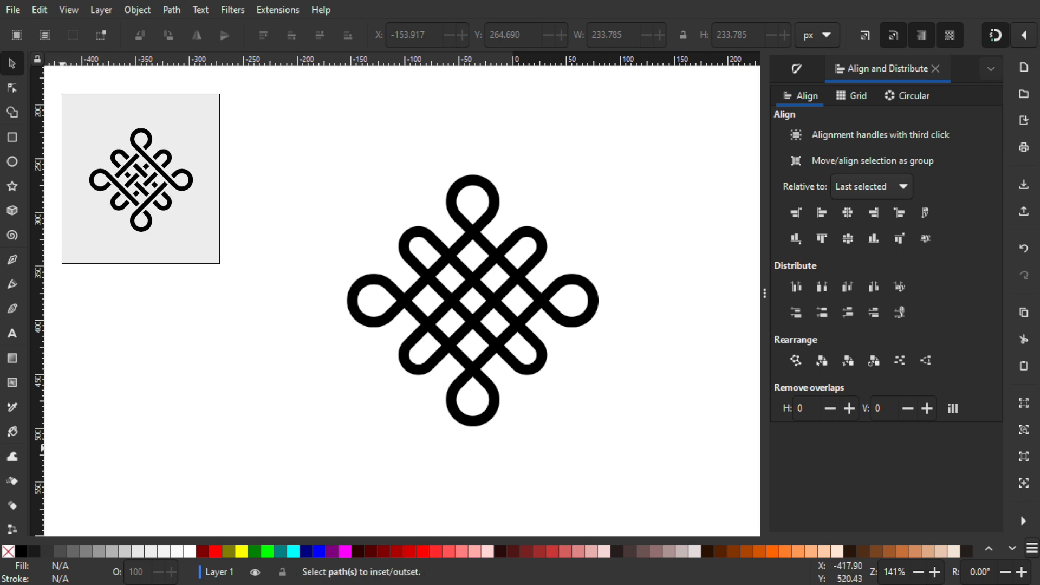
{"action": "left_click", "coordinate": [155, 189]}
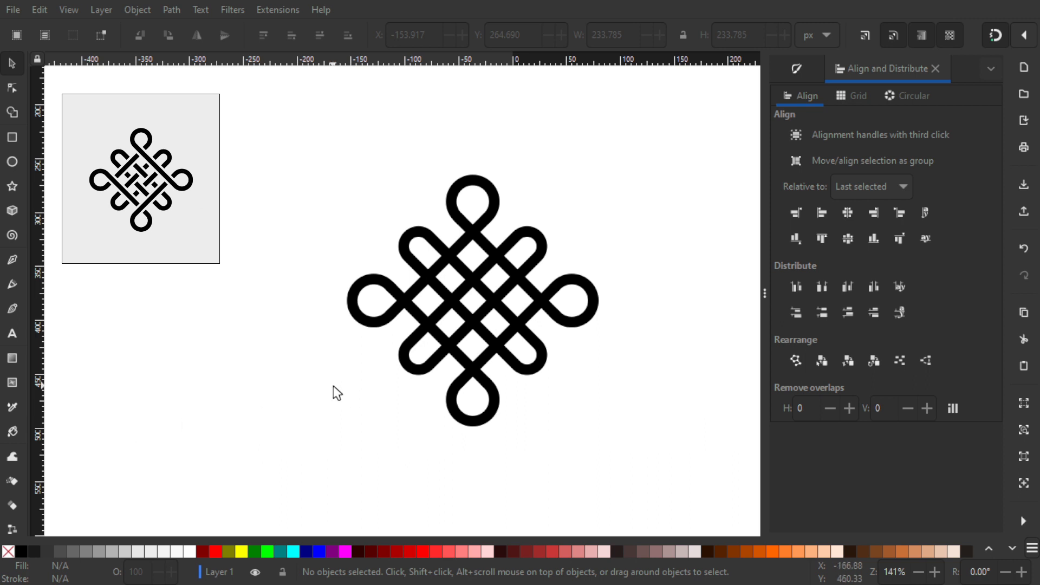
{"action": "key", "text": "Escape"}
Select all pieces of the knot, move them about 44 px left and 18 px up, and convert their strokes to paths.
{"action": "left_click_drag", "start_coordinate": [637, 456], "coordinate": [294, 138]}
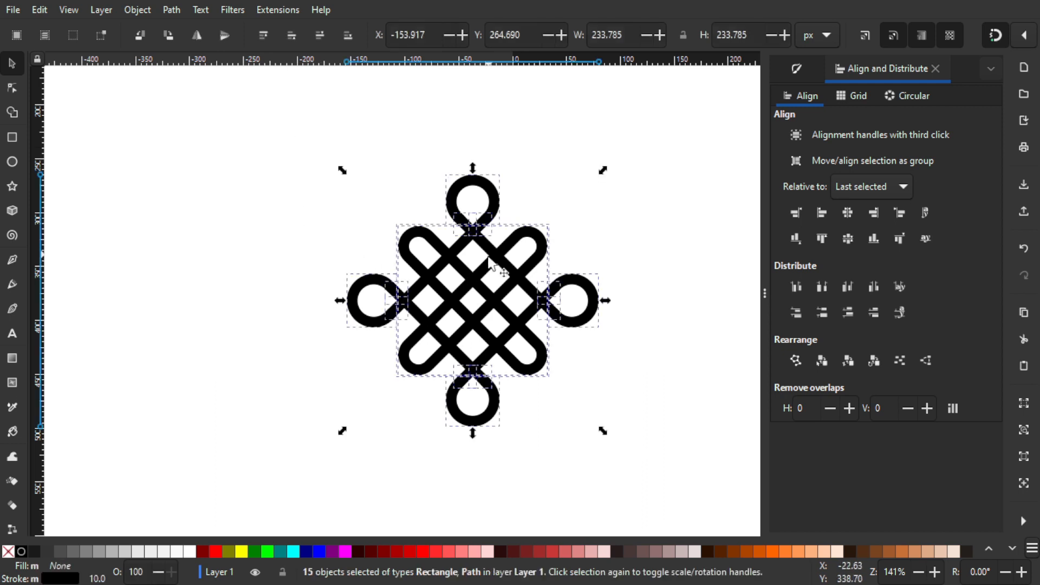
{"action": "key", "text": "ctrl"}
{"action": "key", "text": "ctrl+shift+g"}
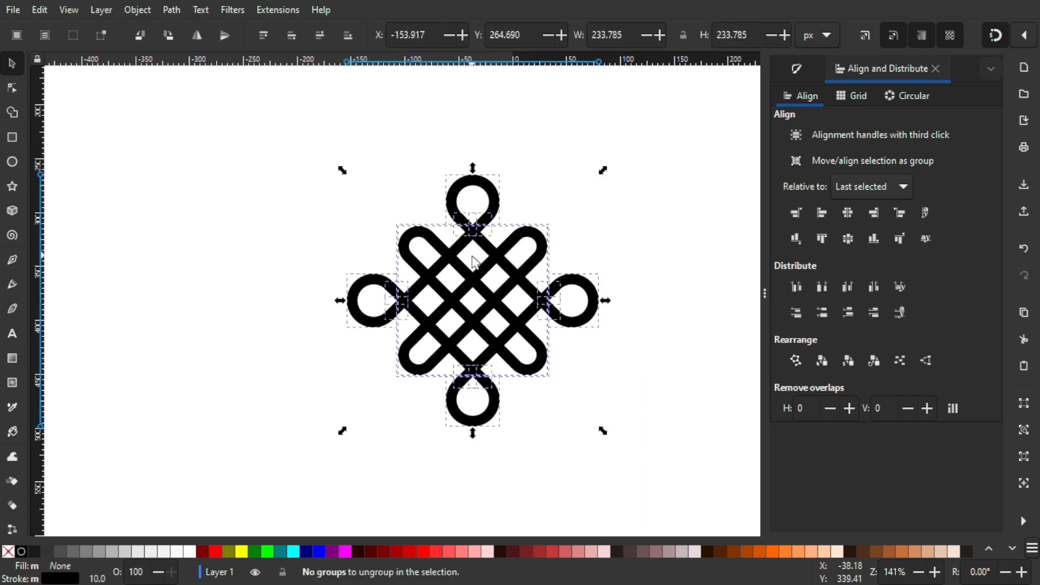
{"action": "left_click_drag", "start_coordinate": [485, 259], "coordinate": [428, 219]}
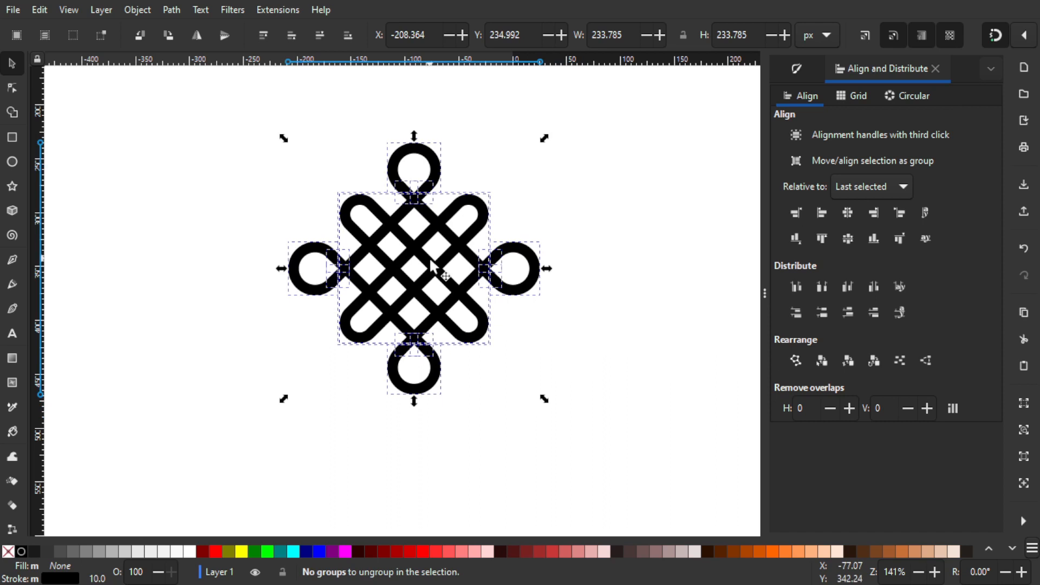
{"action": "left_click_drag", "start_coordinate": [466, 255], "coordinate": [485, 268]}
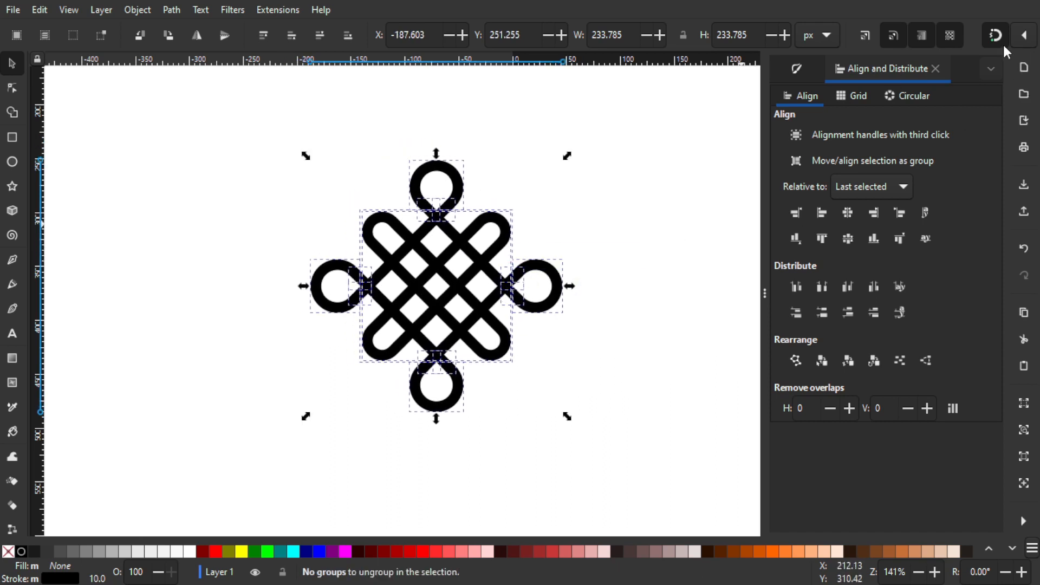
{"action": "left_click_drag", "start_coordinate": [491, 254], "coordinate": [480, 250]}
{"action": "left_click", "coordinate": [178, 9]}
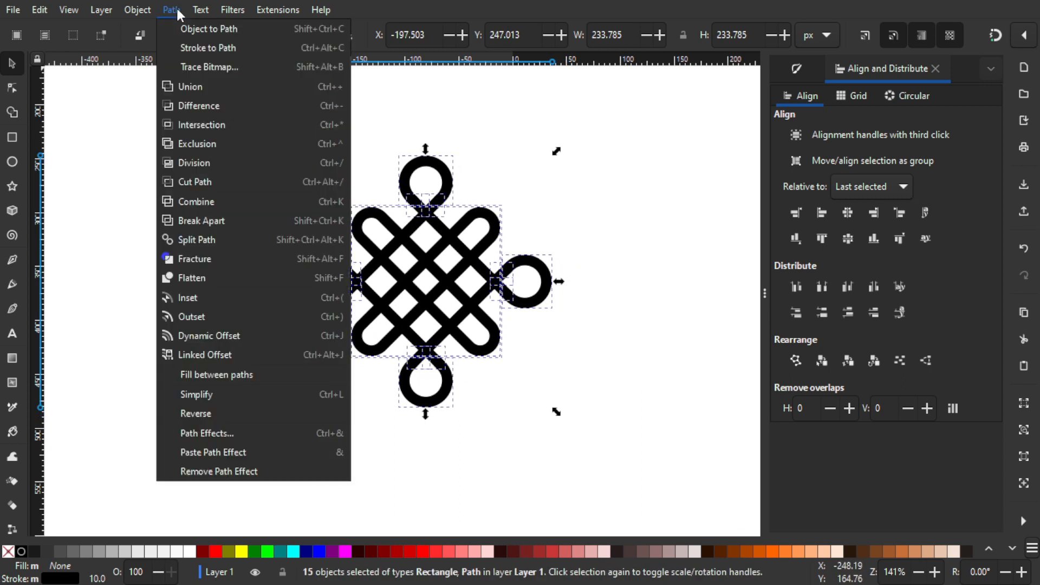
{"action": "left_click", "coordinate": [206, 46]}
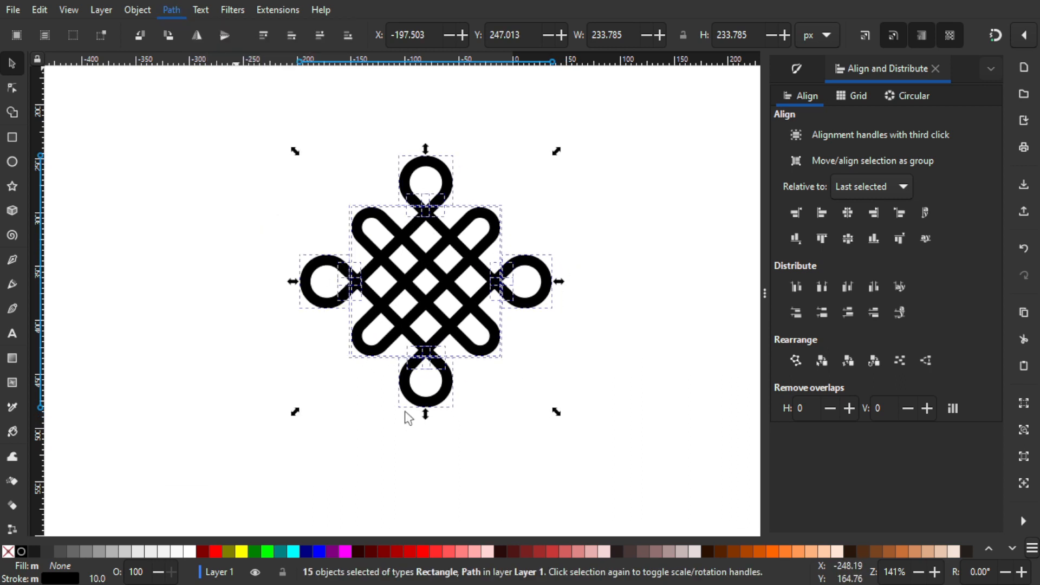
Ungroup the converted knot pieces and inspect the nodes of their outlines up close.
{"action": "key", "text": "ctrl+shift+g"}
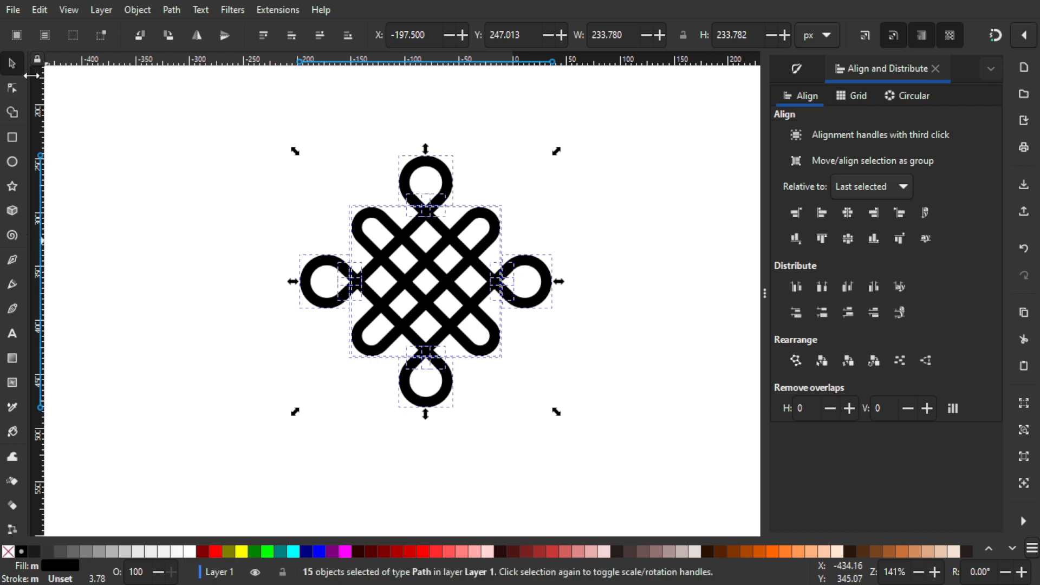
{"action": "left_click", "coordinate": [12, 88]}
{"action": "scroll", "coordinate": [491, 202], "scroll_direction": "up", "scroll_amount": 2, "text": "ctrl"}
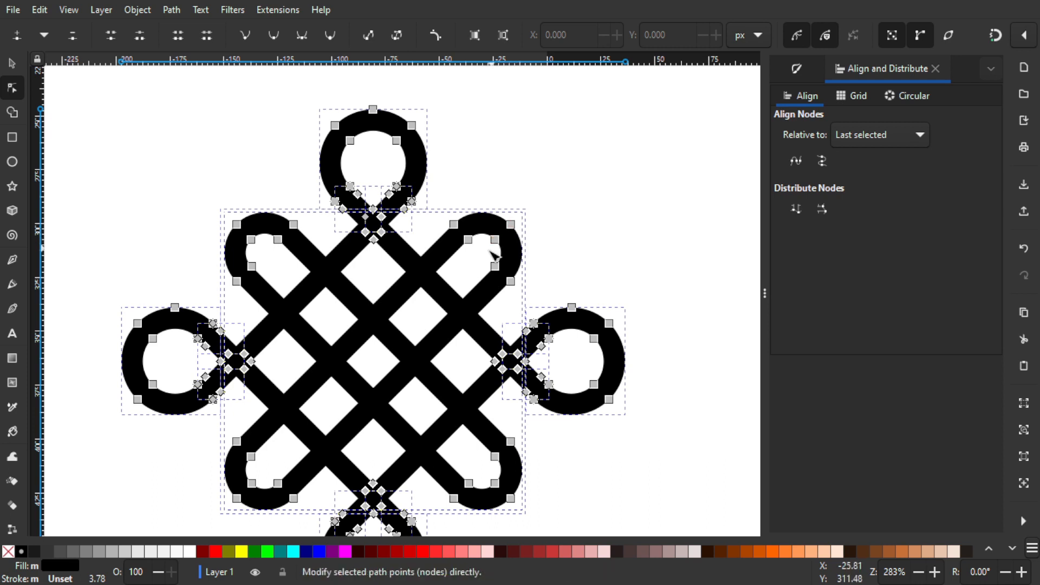
{"action": "scroll", "coordinate": [439, 245], "scroll_direction": "down", "scroll_amount": 1, "text": "ctrl"}
{"action": "key", "text": "s"}
Duplicate all the knot's pieces and move the copy 288 px to the right of the original.
{"action": "scroll", "coordinate": [520, 222], "scroll_direction": "down", "scroll_amount": 1, "text": "ctrl"}
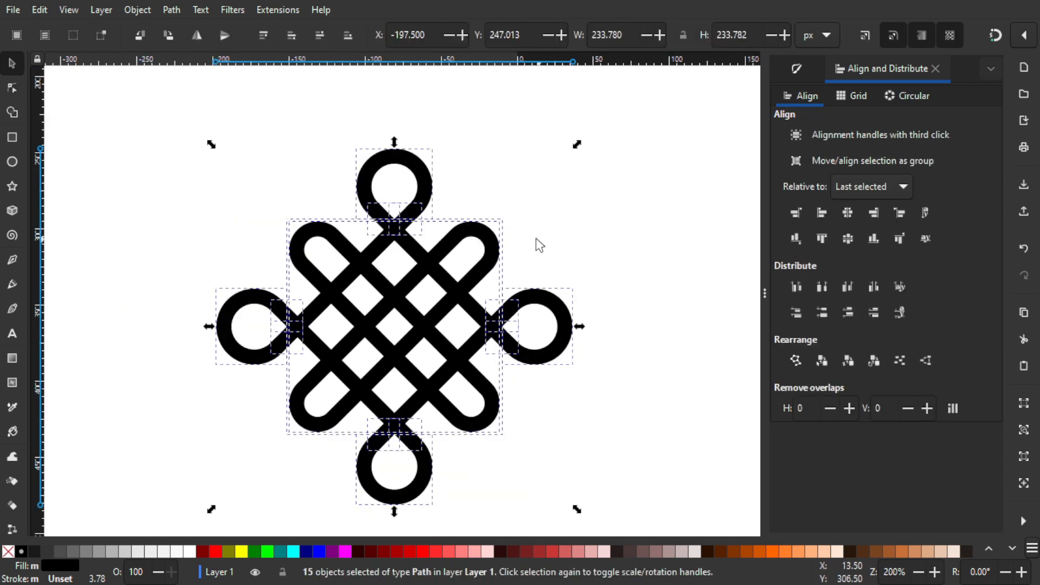
{"action": "scroll", "coordinate": [558, 303], "scroll_direction": "down", "scroll_amount": 1, "text": "ctrl"}
{"action": "scroll", "coordinate": [560, 315], "scroll_direction": "right", "scroll_amount": 3}
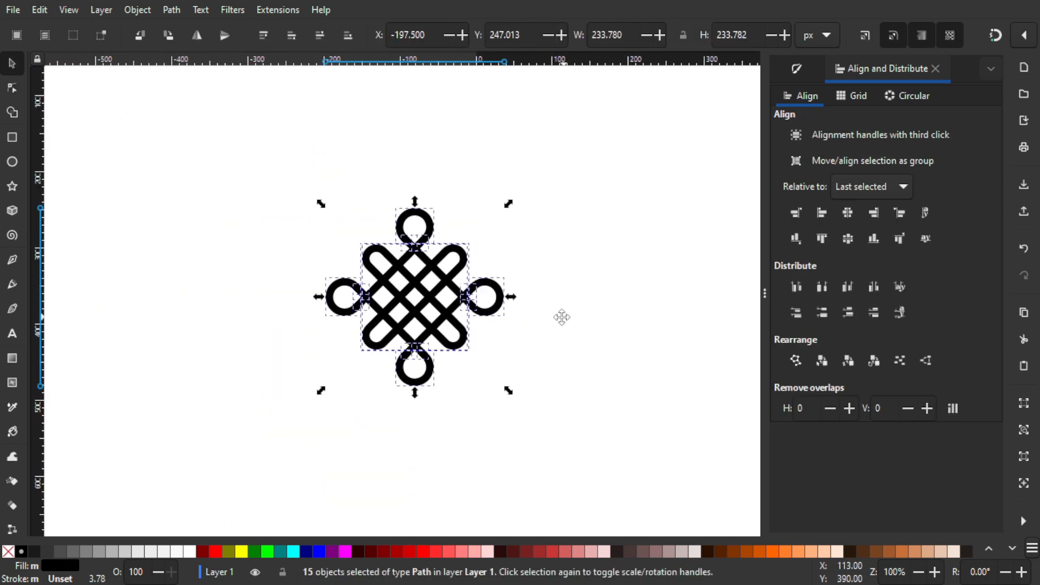
{"action": "scroll", "coordinate": [548, 308], "scroll_direction": "right", "scroll_amount": 1}
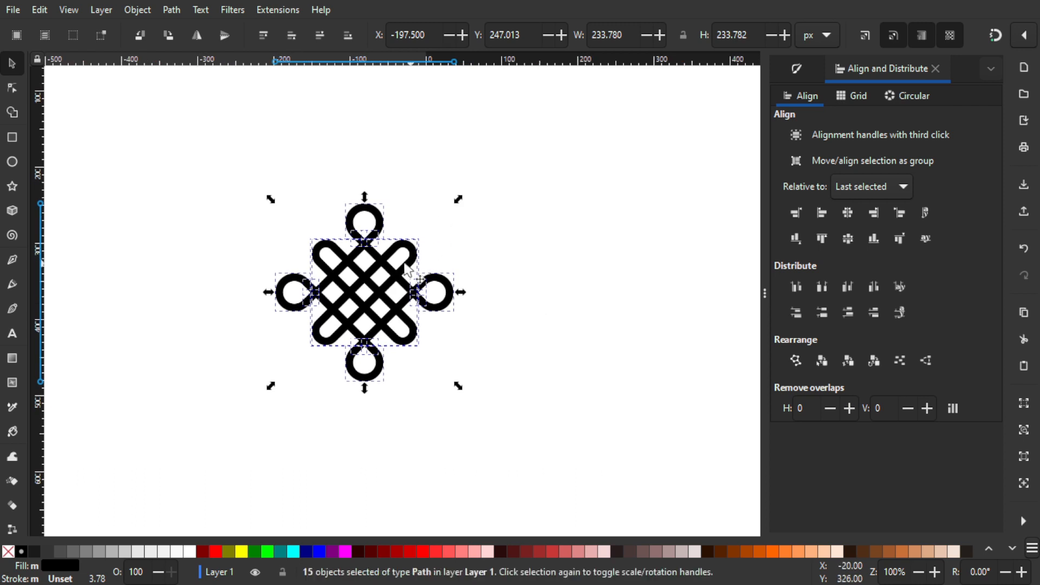
{"action": "key", "text": "ctrl+d"}
{"action": "left_click_drag", "start_coordinate": [411, 248], "coordinate": [655, 264]}
{"action": "scroll", "coordinate": [528, 364], "scroll_direction": "right", "scroll_amount": 3}
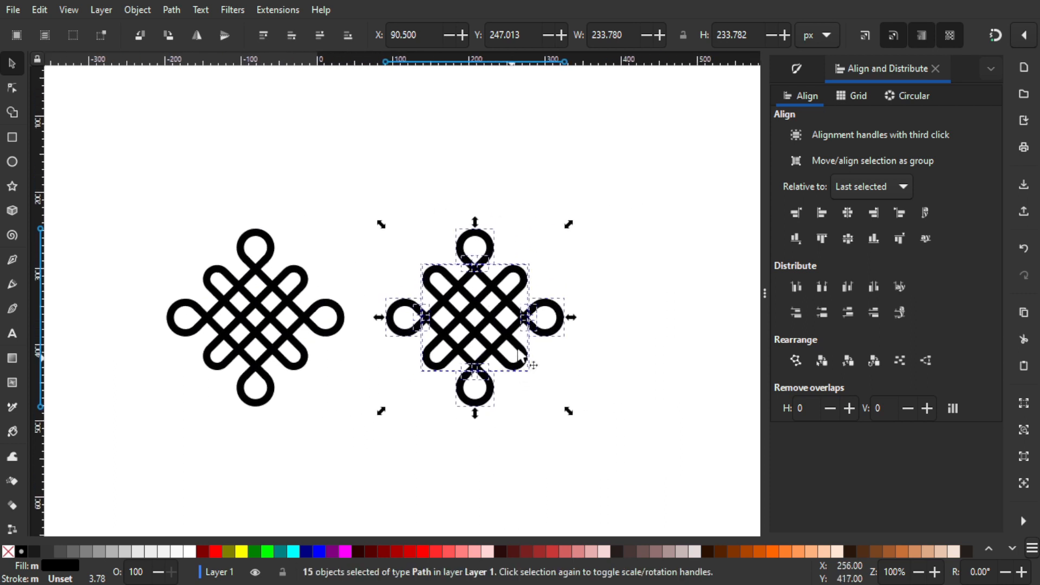
Give the copied knot a blue stroke and remove its fill.
{"action": "scroll", "coordinate": [542, 365], "scroll_direction": "up", "scroll_amount": 2}
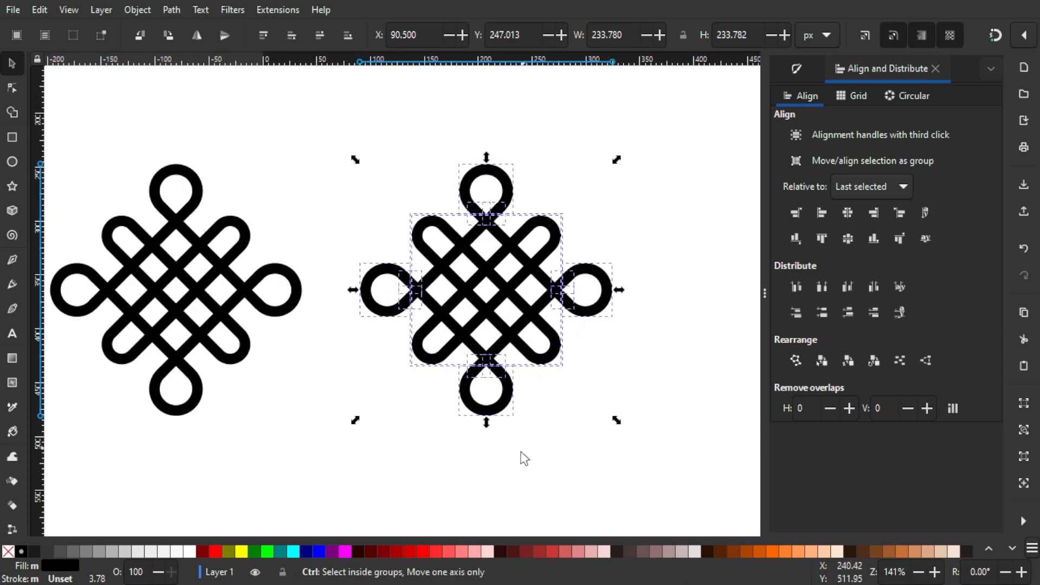
{"action": "left_click", "coordinate": [316, 549]}
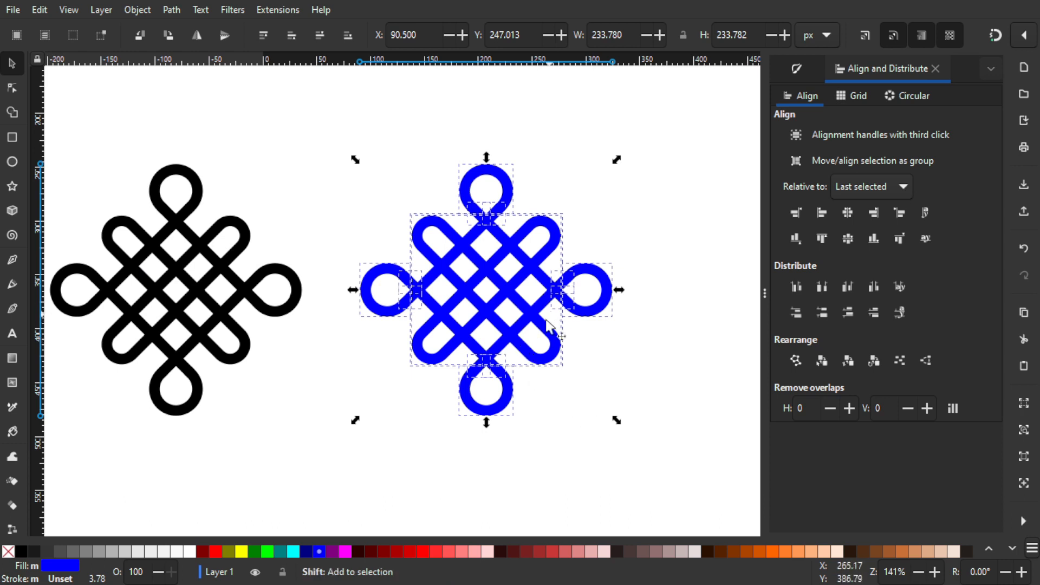
{"action": "left_click", "coordinate": [321, 551], "text": "shift"}
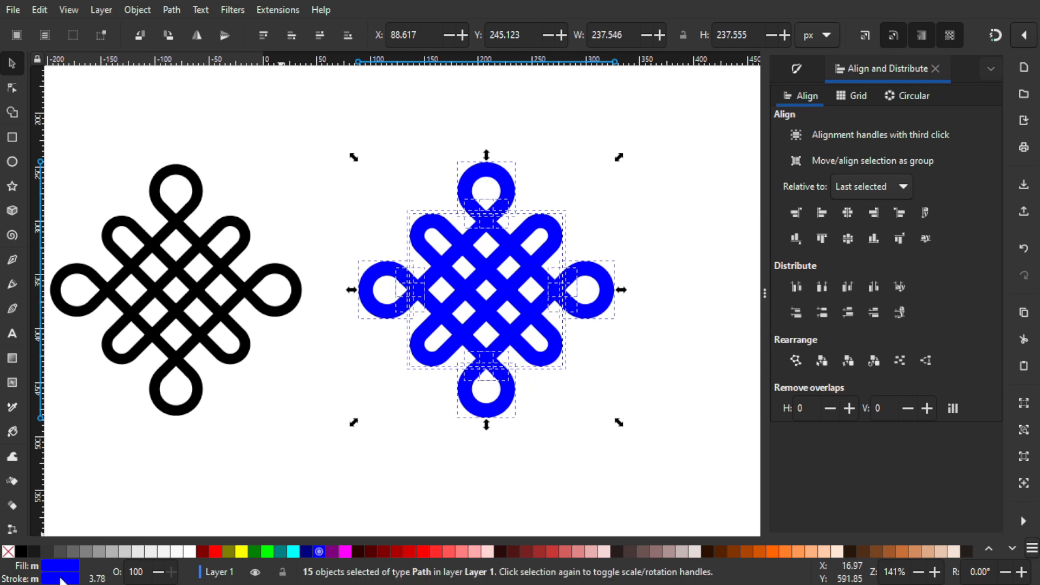
{"action": "left_click", "coordinate": [8, 551]}
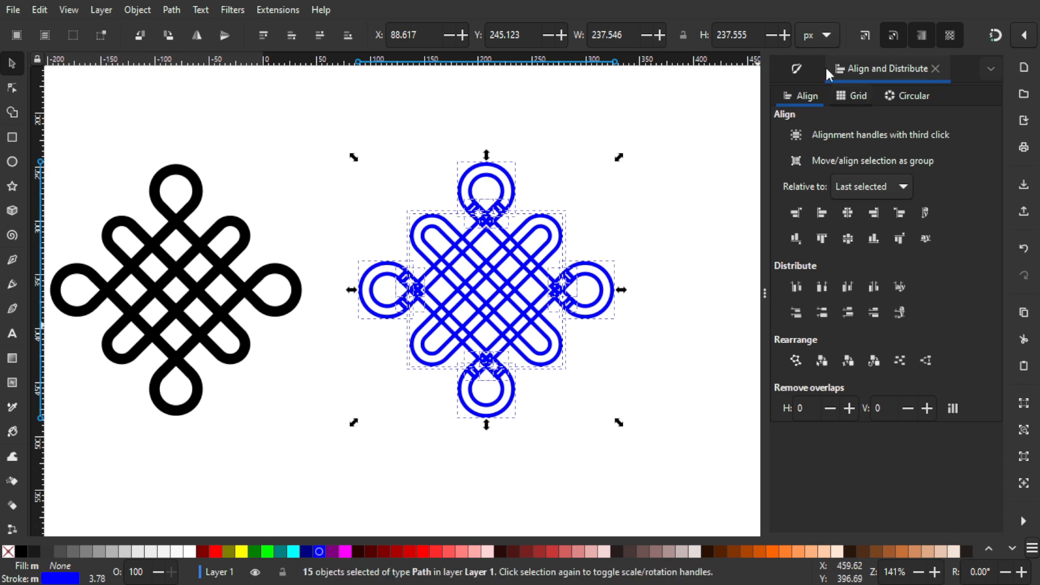
Set the blue knot's stroke width to 10 px and convert its strokes to paths.
{"action": "left_click", "coordinate": [799, 68]}
{"action": "double_click", "coordinate": [852, 125]}
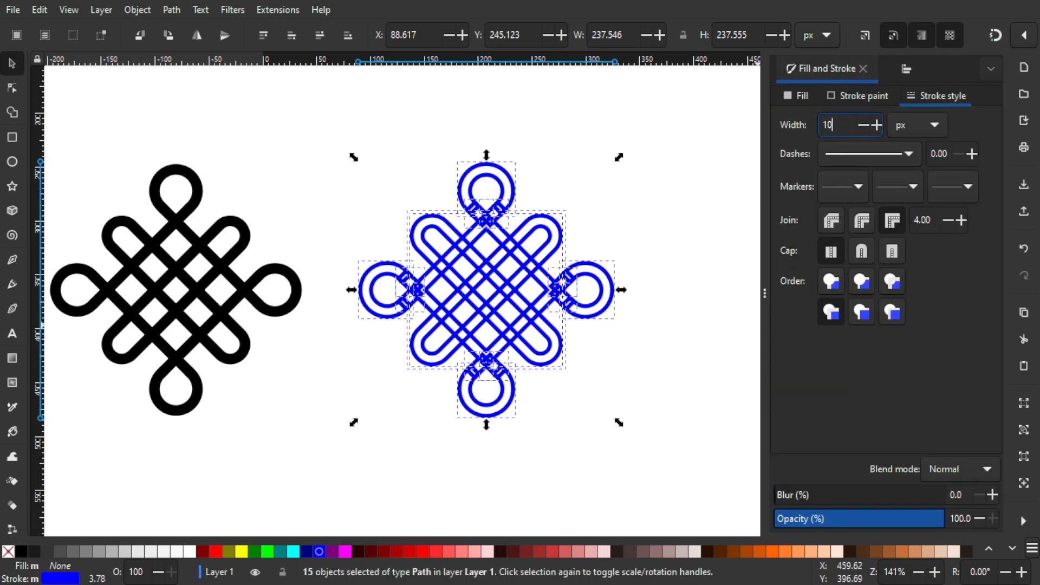
{"action": "key", "text": "Return"}
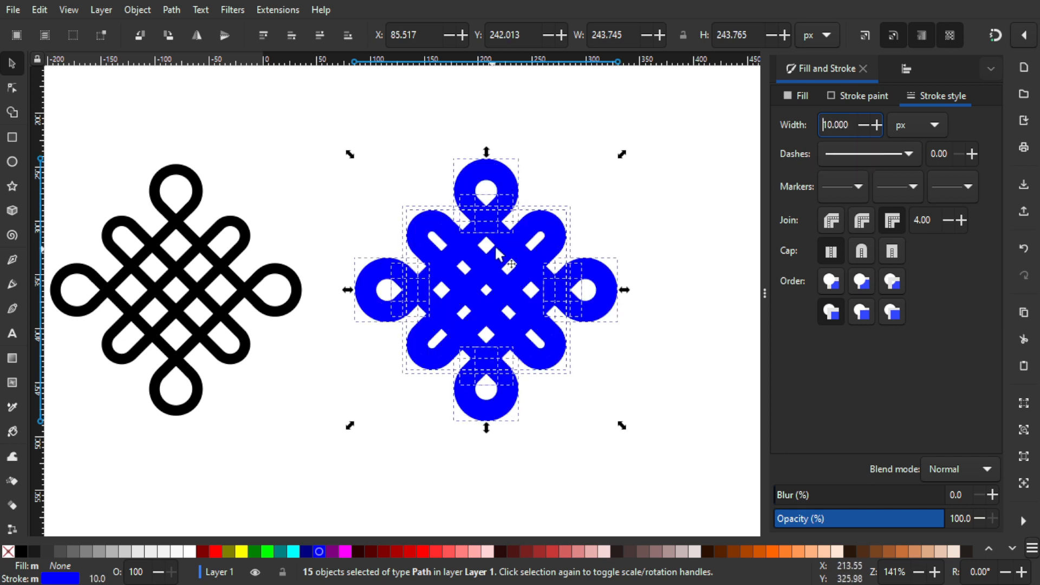
{"action": "left_click", "coordinate": [173, 10]}
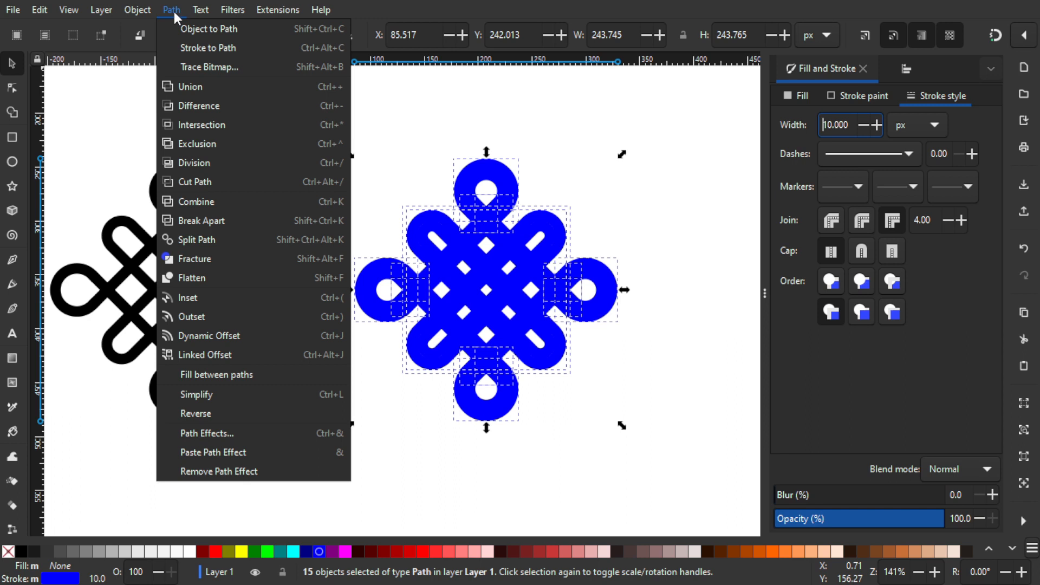
{"action": "left_click", "coordinate": [201, 48]}
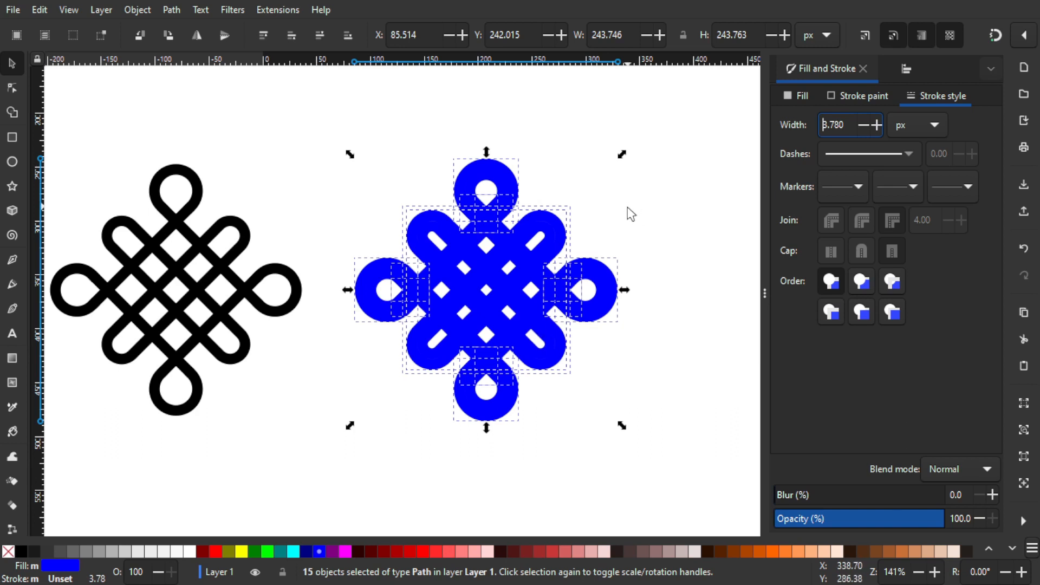
Group all the pieces of the blue knot, and group those of the black knot separately.
{"action": "key", "text": "ctrl+g"}
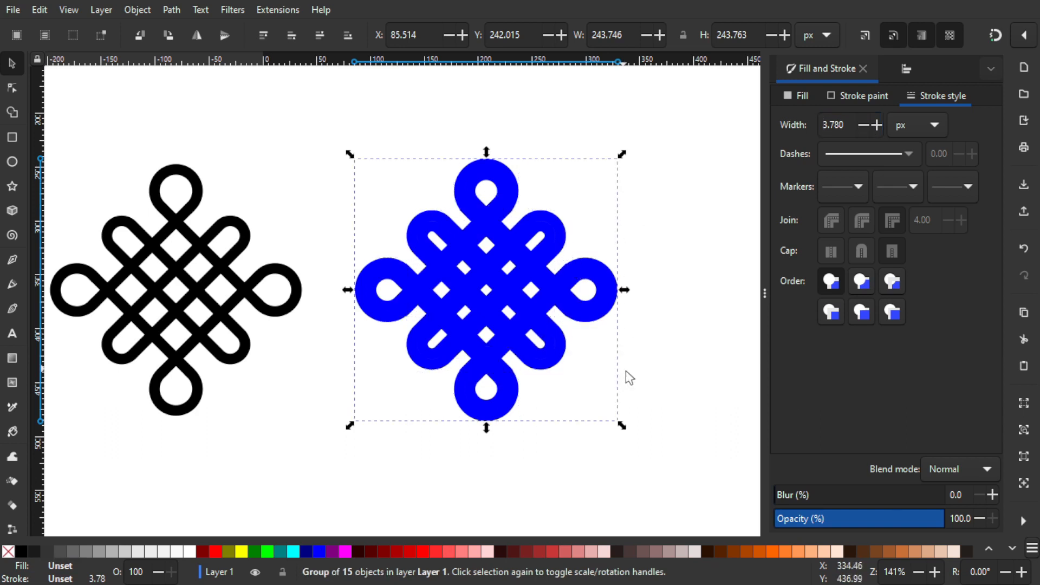
{"action": "left_click", "coordinate": [405, 356]}
{"action": "scroll", "coordinate": [434, 396], "scroll_direction": "left", "scroll_amount": 4}
{"action": "left_click_drag", "start_coordinate": [437, 437], "coordinate": [98, 118]}
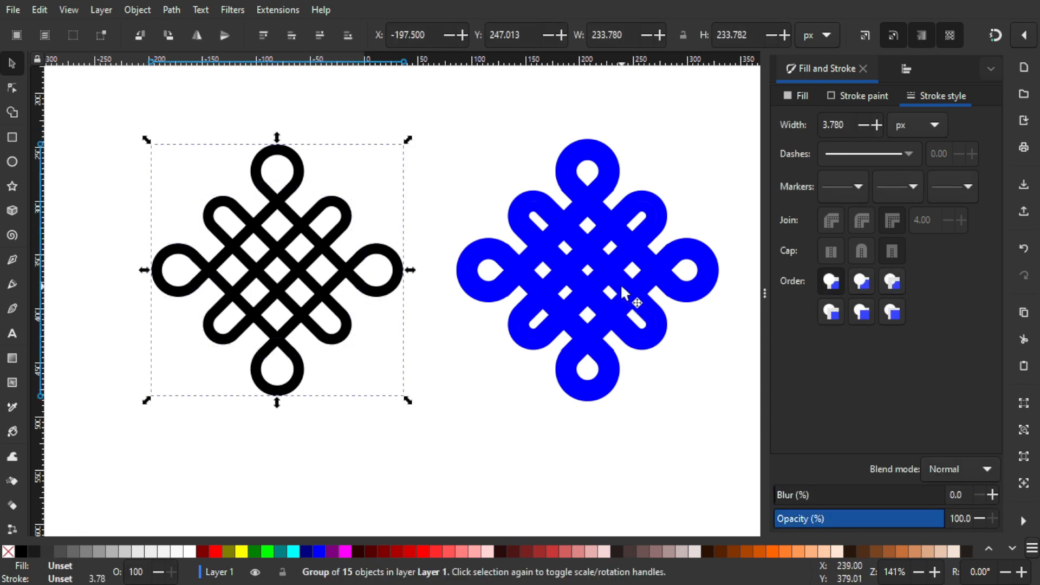
Centre the black and blue knot groups on each other horizontally, relative to the last selected, and hide the rulers.
{"action": "scroll", "coordinate": [614, 314], "scroll_direction": "down", "scroll_amount": 1, "text": "ctrl"}
{"action": "left_click_drag", "start_coordinate": [695, 414], "coordinate": [221, 129]}
{"action": "left_click", "coordinate": [906, 68]}
{"action": "left_click", "coordinate": [848, 213]}
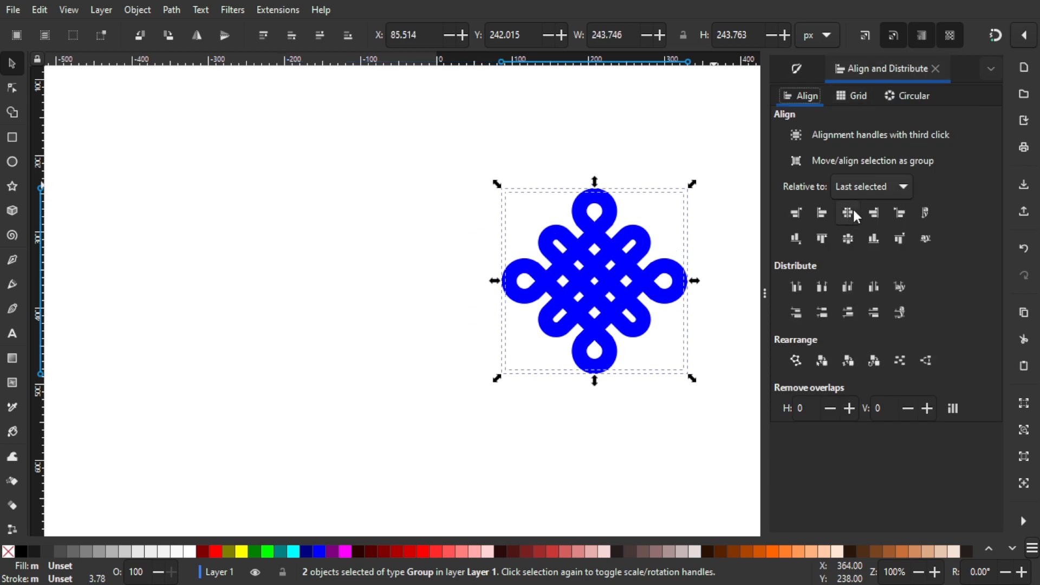
{"action": "left_click_drag", "start_coordinate": [687, 207], "coordinate": [530, 225]}
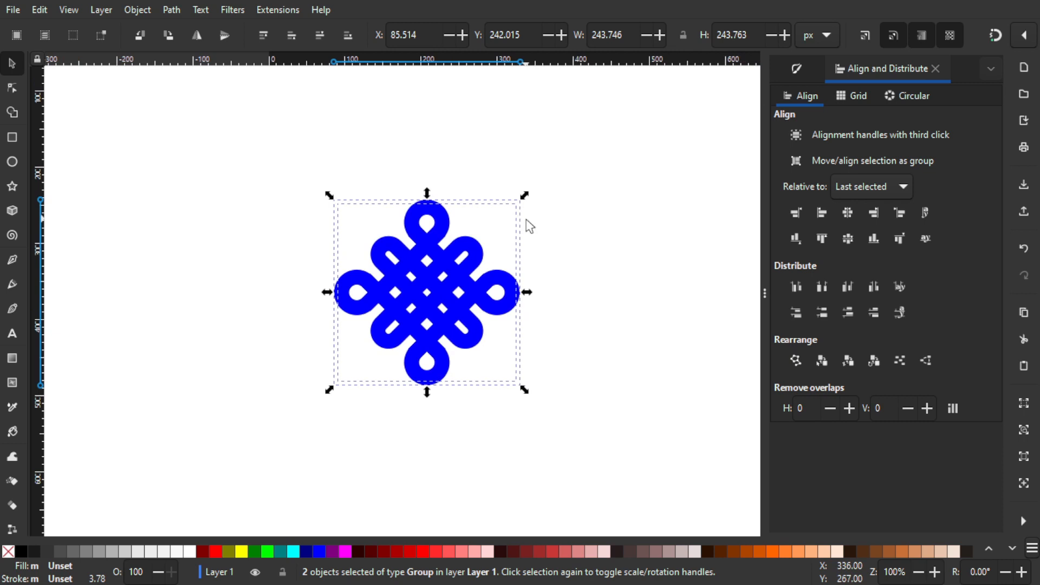
{"action": "scroll", "coordinate": [466, 277], "scroll_direction": "up", "scroll_amount": 1, "text": "ctrl"}
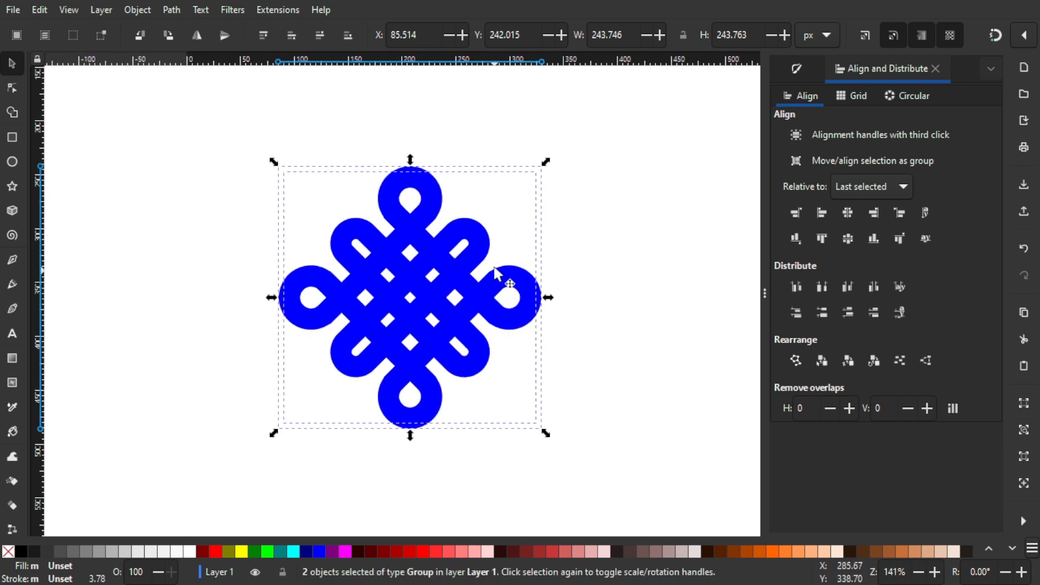
{"action": "left_click_drag", "start_coordinate": [494, 274], "coordinate": [496, 251]}
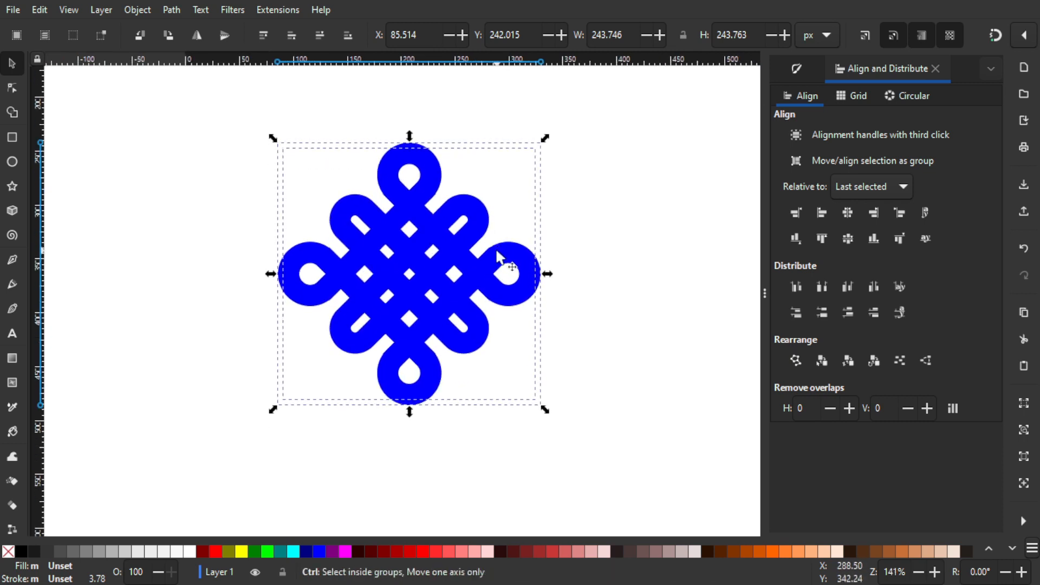
{"action": "key", "text": "ctrl+r"}
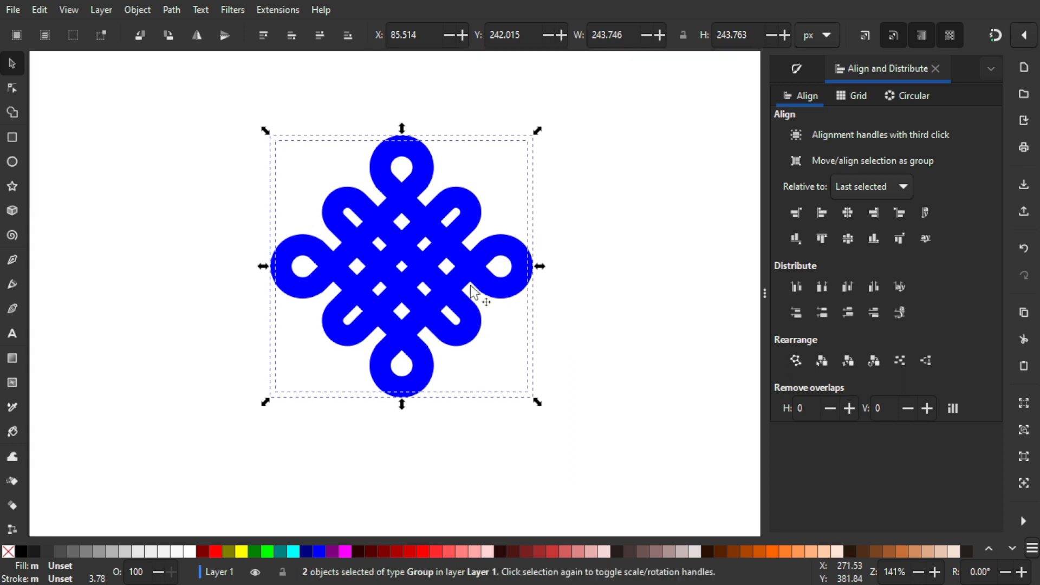
Lower the blue knot group to the bottom, behind the black knot, and save the document.
{"action": "left_click_drag", "start_coordinate": [487, 213], "coordinate": [534, 255]}
{"action": "left_click", "coordinate": [615, 234]}
{"action": "left_click", "coordinate": [464, 239]}
{"action": "key", "text": "ctrl+z"}
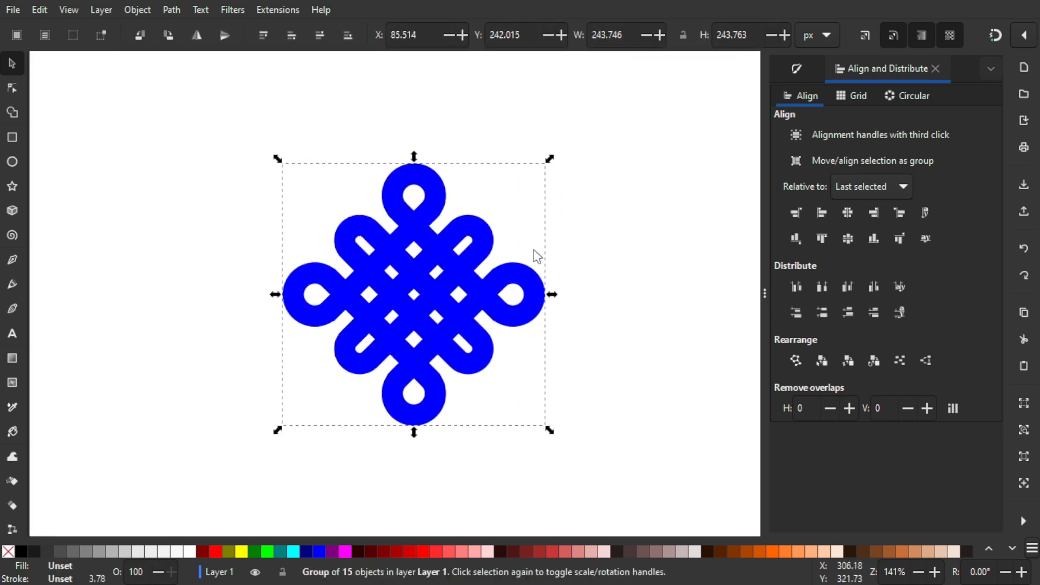
{"action": "left_click", "coordinate": [348, 35]}
{"action": "left_click", "coordinate": [612, 301]}
{"action": "key", "text": "ctrl+s"}
{"action": "left_click_drag", "start_coordinate": [612, 325], "coordinate": [626, 319]}
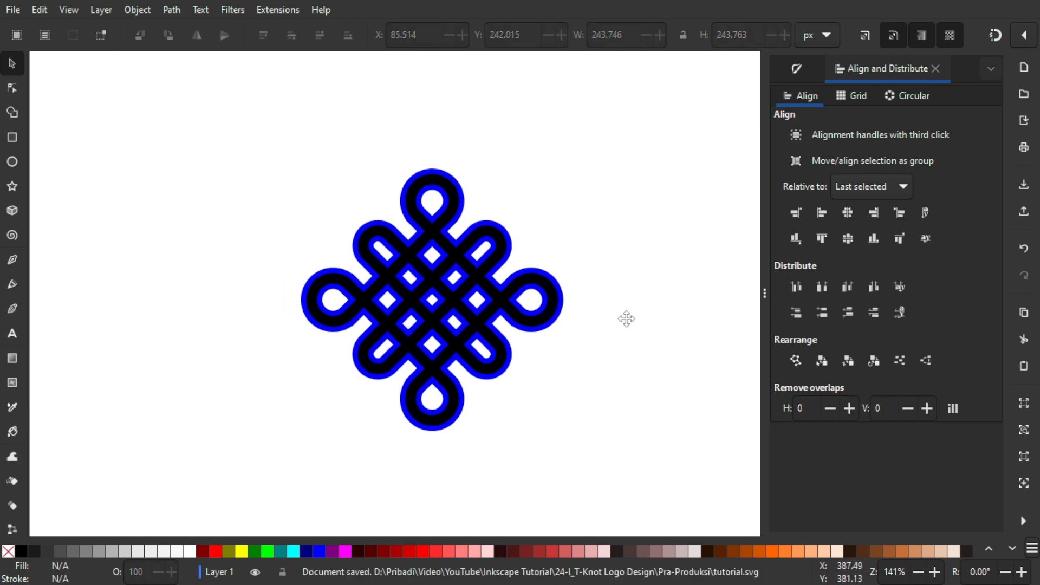
Select both knot groups and break them into fragments with the Shape Builder tool.
{"action": "left_click_drag", "start_coordinate": [596, 356], "coordinate": [577, 340]}
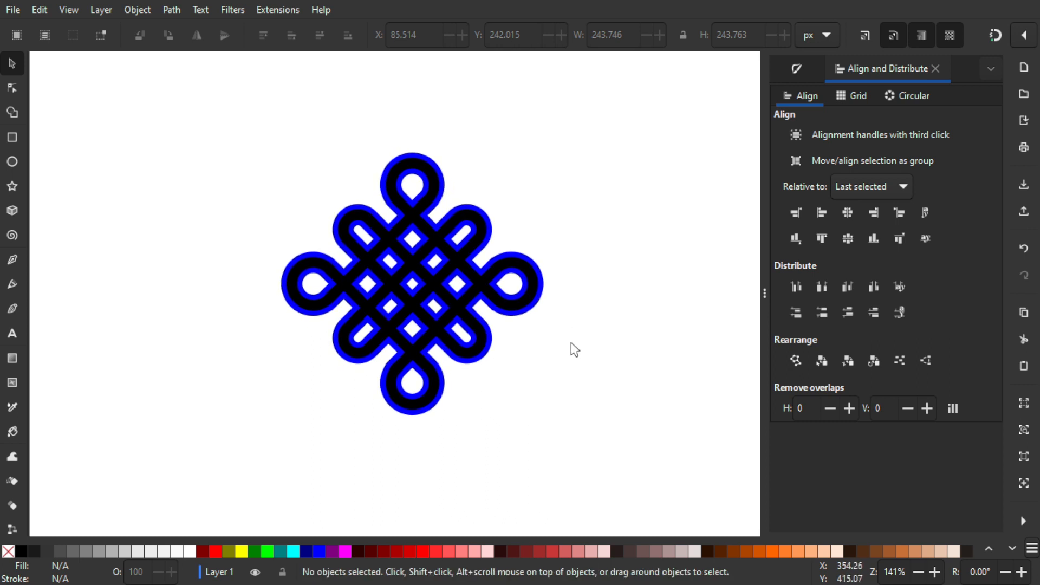
{"action": "left_click_drag", "start_coordinate": [620, 461], "coordinate": [225, 109]}
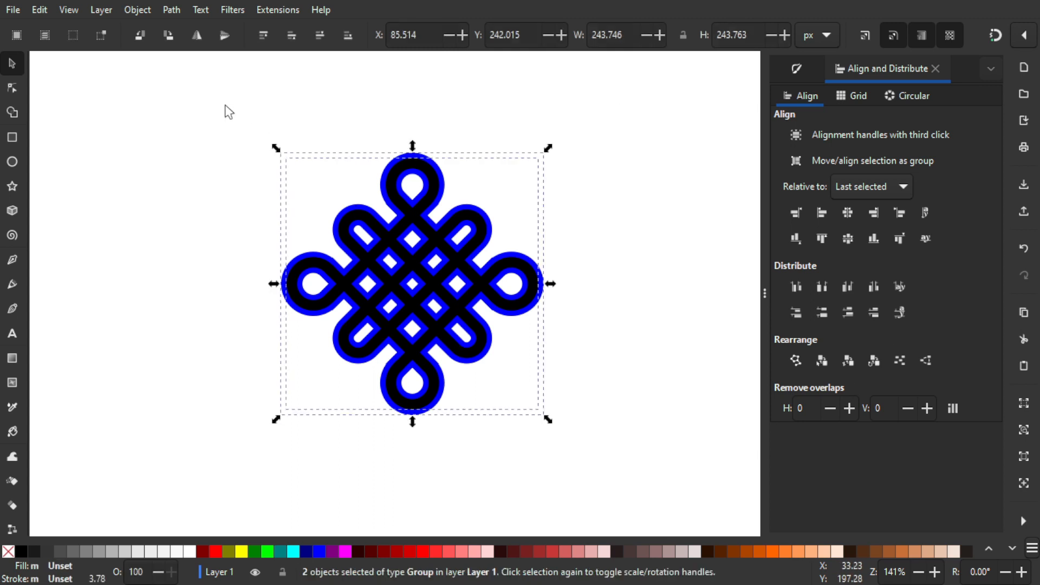
{"action": "left_click", "coordinate": [13, 112]}
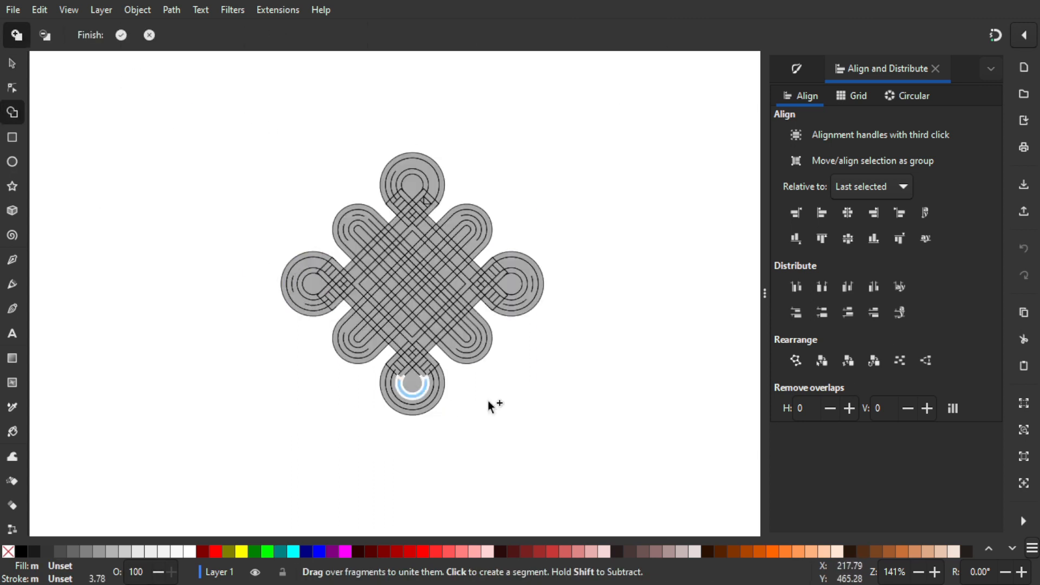
{"action": "scroll", "coordinate": [589, 352], "scroll_direction": "up", "scroll_amount": 1}
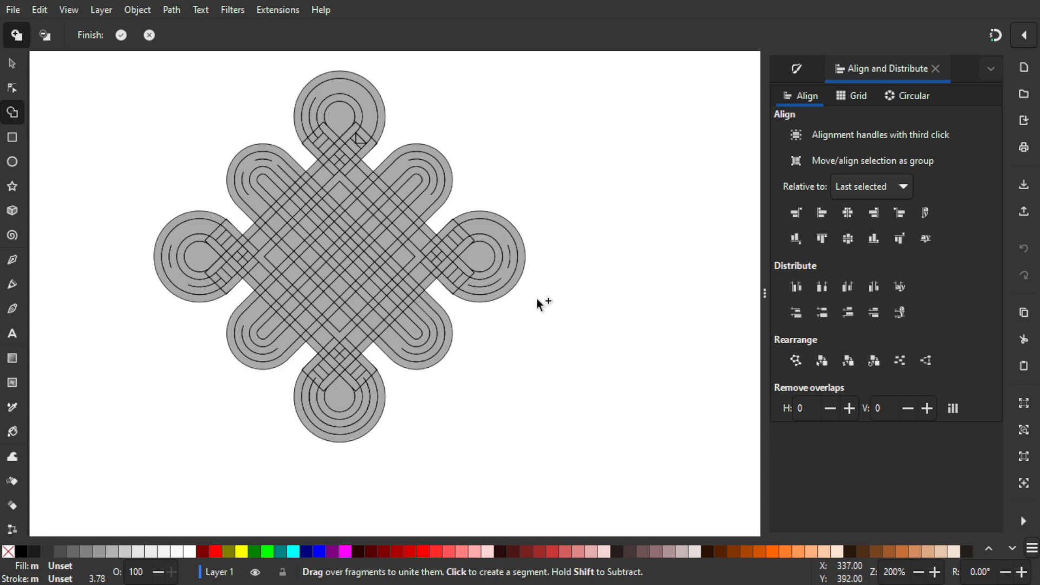
{"action": "left_click_drag", "start_coordinate": [536, 297], "coordinate": [583, 316]}
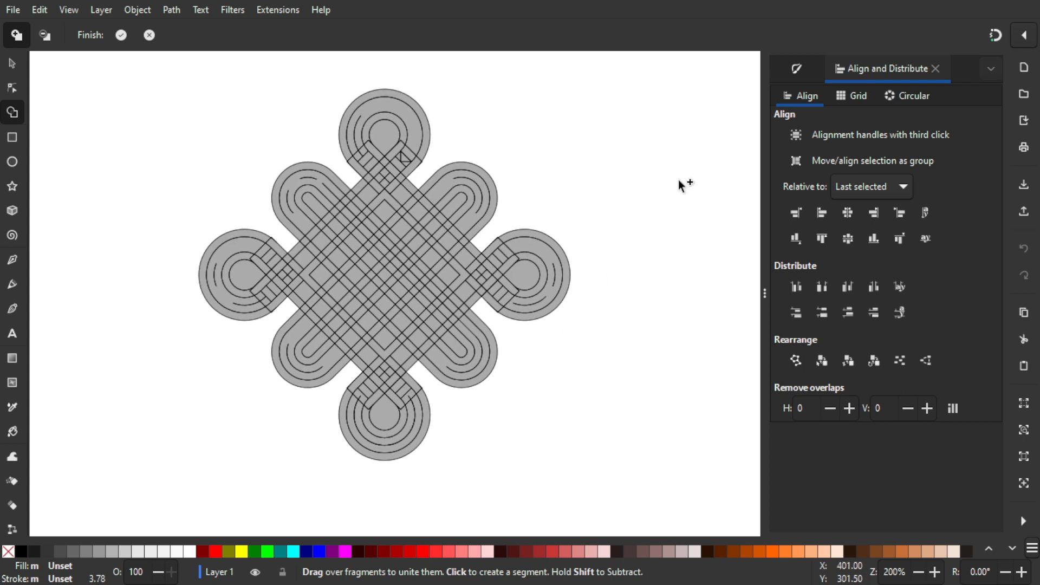
{"action": "left_click_drag", "start_coordinate": [557, 179], "coordinate": [581, 203]}
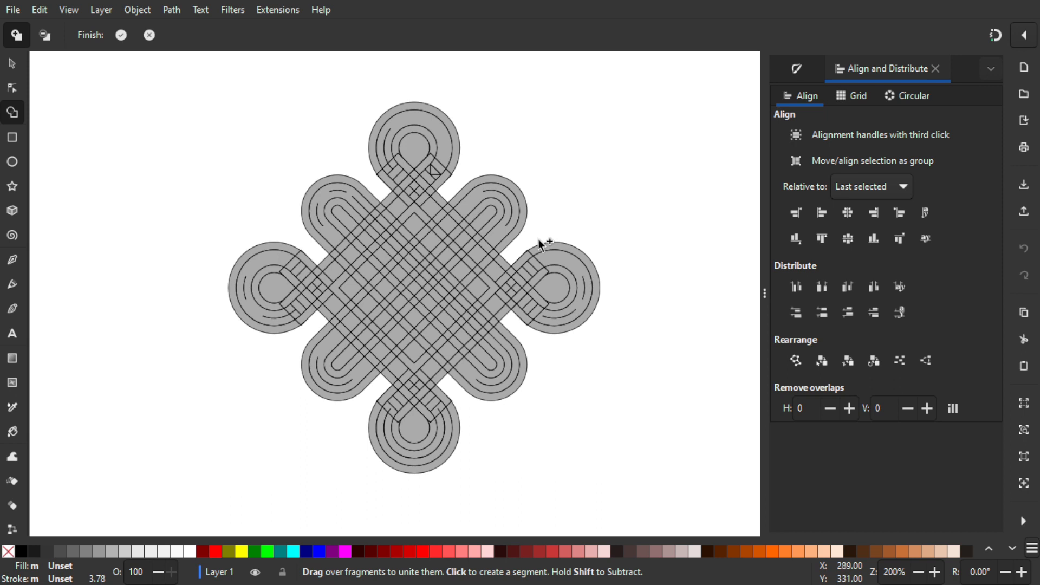
{"action": "scroll", "coordinate": [563, 162], "scroll_direction": "up", "scroll_amount": 2}
{"action": "left_click_drag", "start_coordinate": [565, 139], "coordinate": [592, 129]}
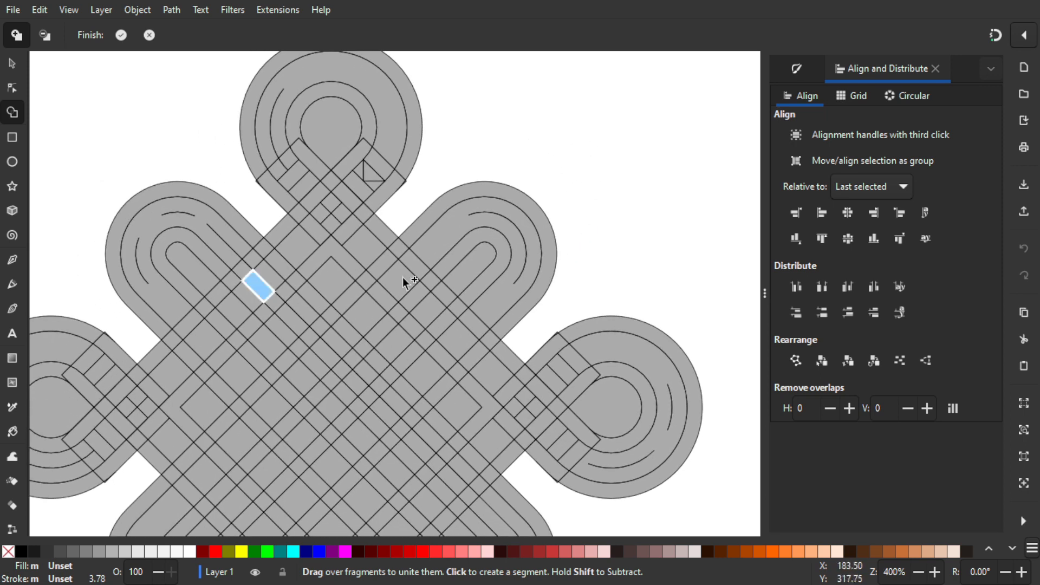
{"action": "left_click_drag", "start_coordinate": [552, 209], "coordinate": [646, 249]}
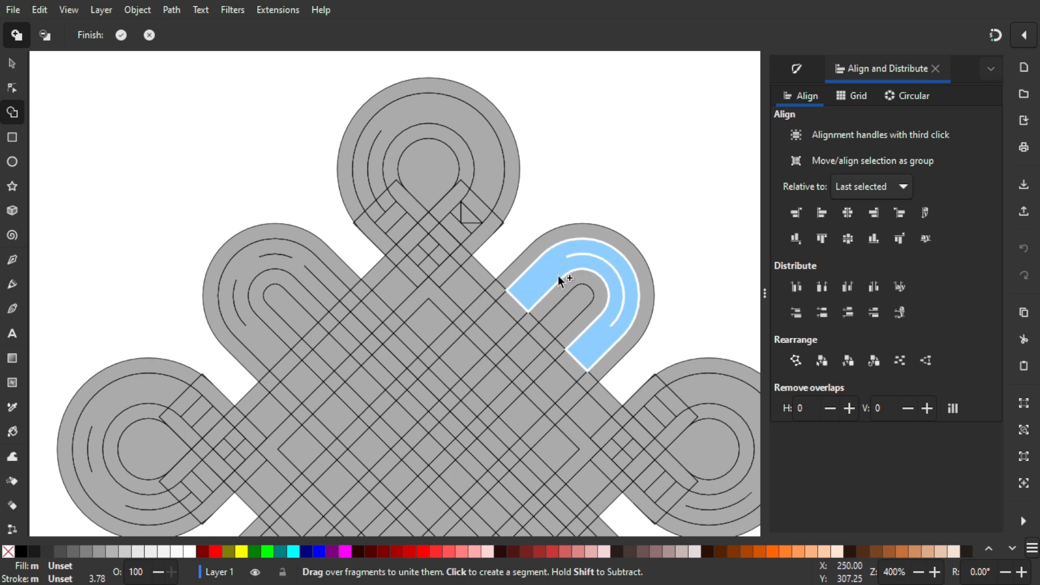
{"action": "mouse_move", "coordinate": [432, 255]}
{"action": "left_mouse_down"}
{"action": "mouse_move", "coordinate": [423, 246]}
{"action": "mouse_move", "coordinate": [492, 298]}
{"action": "left_mouse_up"}
{"action": "scroll", "coordinate": [423, 247], "scroll_direction": "up", "scroll_amount": 1}
{"action": "key", "text": "ctrl+z"}
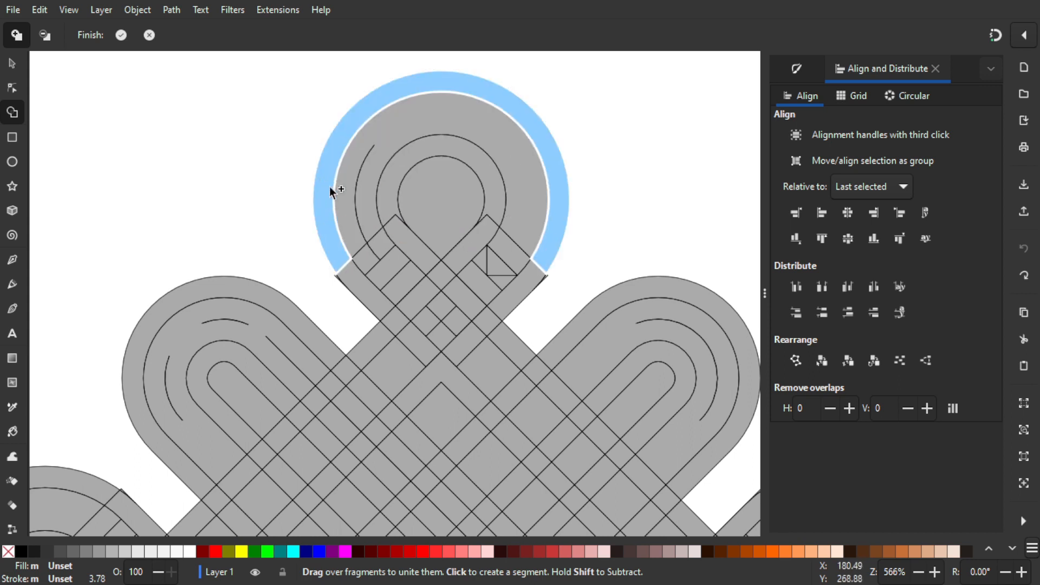
Unite the middle band fragments of the top loop, including the leg coming down from the loop's right side.
{"action": "left_click", "coordinate": [363, 174]}
{"action": "left_click_drag", "start_coordinate": [501, 308], "coordinate": [479, 302]}
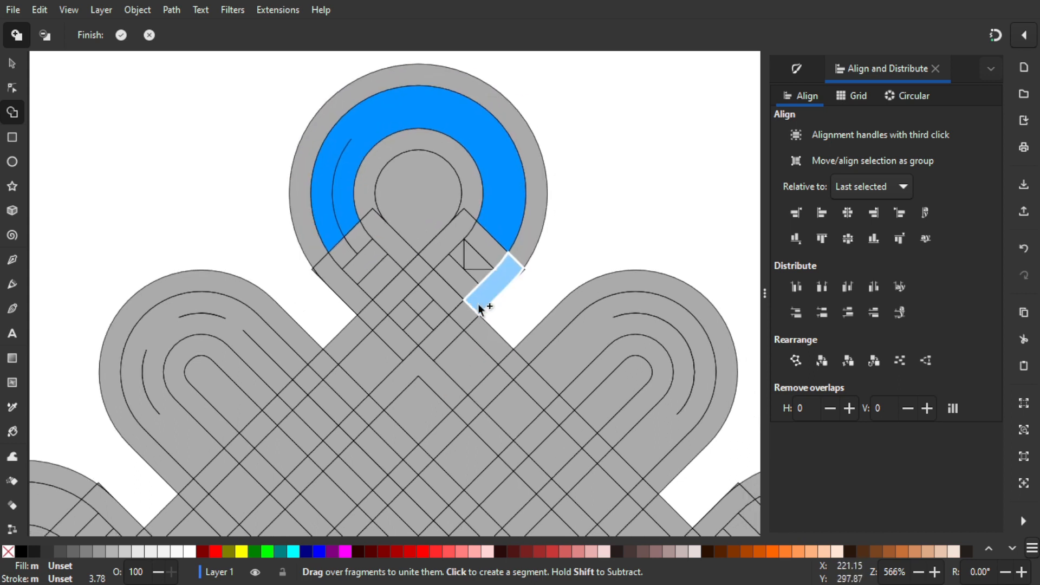
{"action": "scroll", "coordinate": [483, 247], "scroll_direction": "up", "scroll_amount": 2}
{"action": "mouse_move", "coordinate": [496, 242]}
{"action": "left_mouse_down"}
{"action": "mouse_move", "coordinate": [455, 275]}
{"action": "mouse_move", "coordinate": [449, 287]}
{"action": "mouse_move", "coordinate": [473, 293]}
{"action": "left_mouse_up"}
{"action": "scroll", "coordinate": [467, 292], "scroll_direction": "down", "scroll_amount": 2}
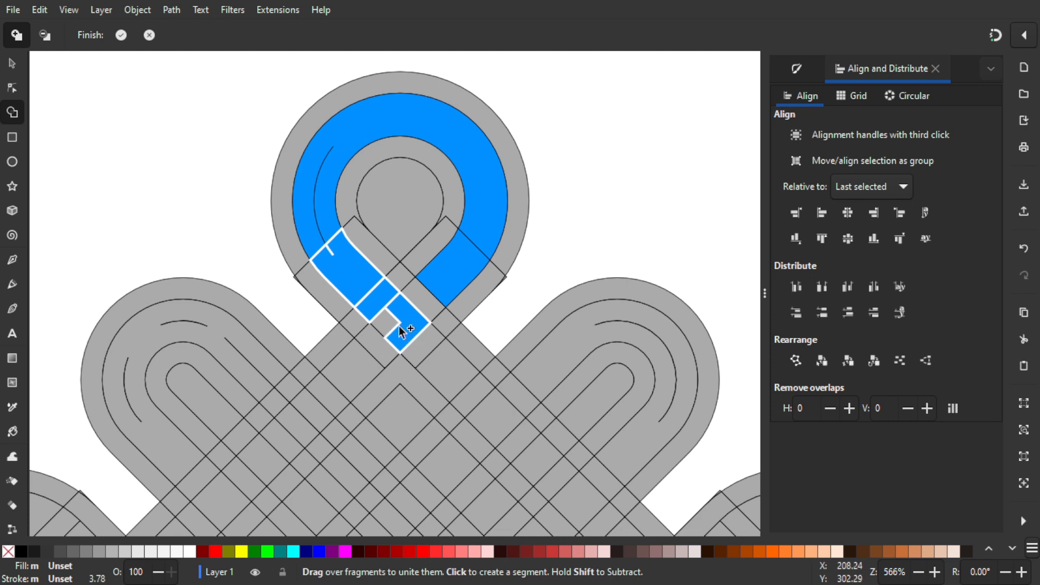
Unite the top loop's left leg across its crossing and partway down the diamond's upper-right side as one over-strand.
{"action": "scroll", "coordinate": [388, 299], "scroll_direction": "up", "scroll_amount": 1}
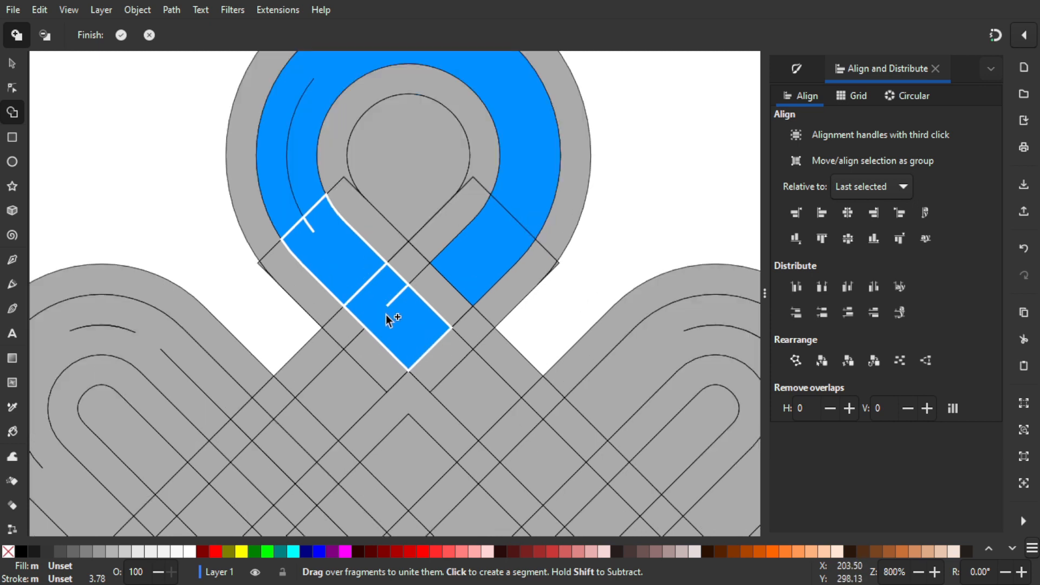
{"action": "scroll", "coordinate": [421, 324], "scroll_direction": "up", "scroll_amount": 1}
{"action": "left_click", "coordinate": [393, 281]}
{"action": "scroll", "coordinate": [387, 346], "scroll_direction": "up", "scroll_amount": 1}
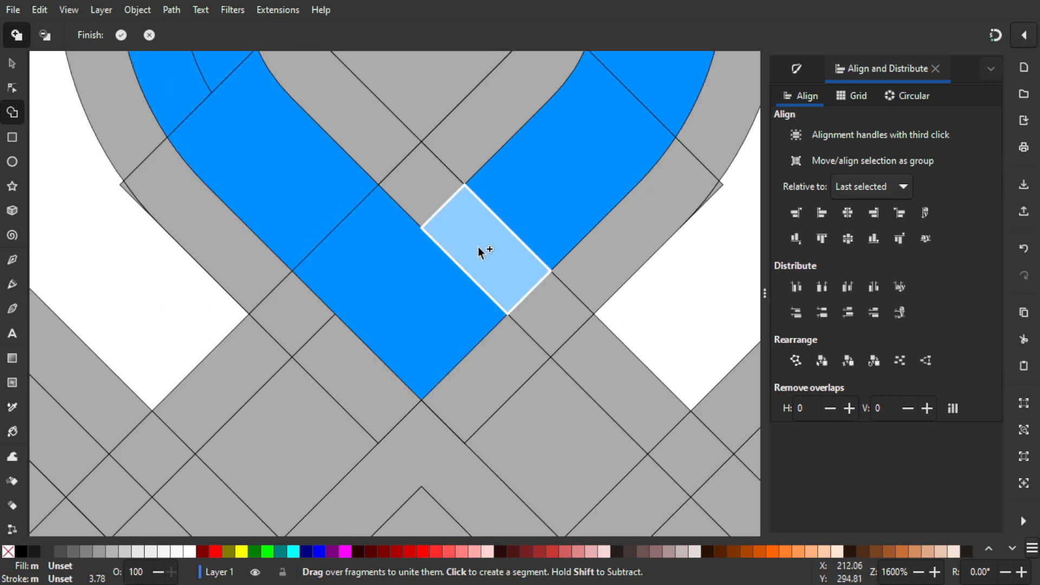
{"action": "scroll", "coordinate": [480, 251], "scroll_direction": "down", "scroll_amount": 2}
{"action": "left_click", "coordinate": [529, 362]}
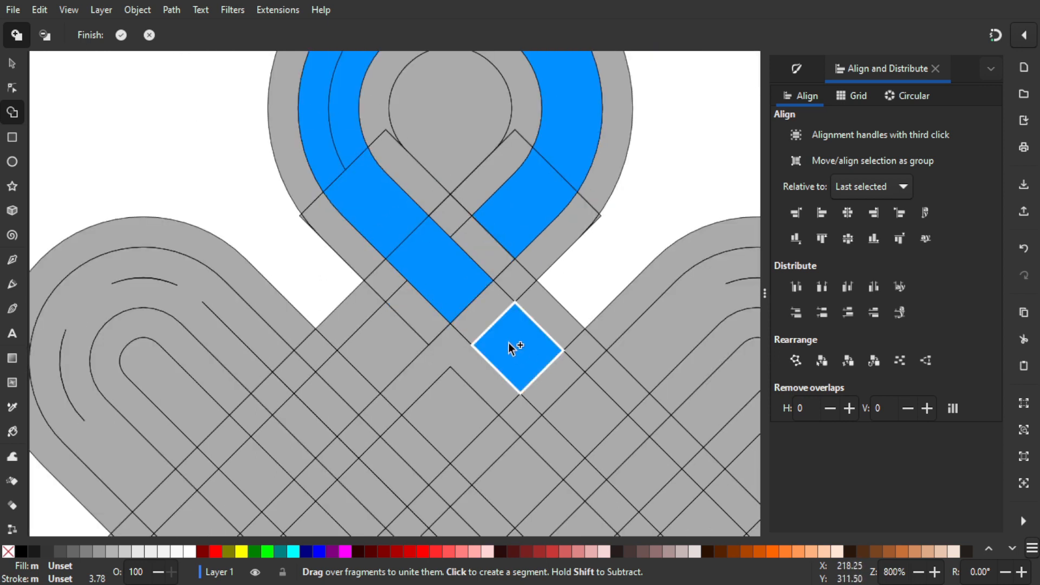
{"action": "left_click", "coordinate": [580, 410]}
{"action": "scroll", "coordinate": [519, 362], "scroll_direction": "up", "scroll_amount": 2}
{"action": "scroll", "coordinate": [520, 362], "scroll_direction": "right", "scroll_amount": 2}
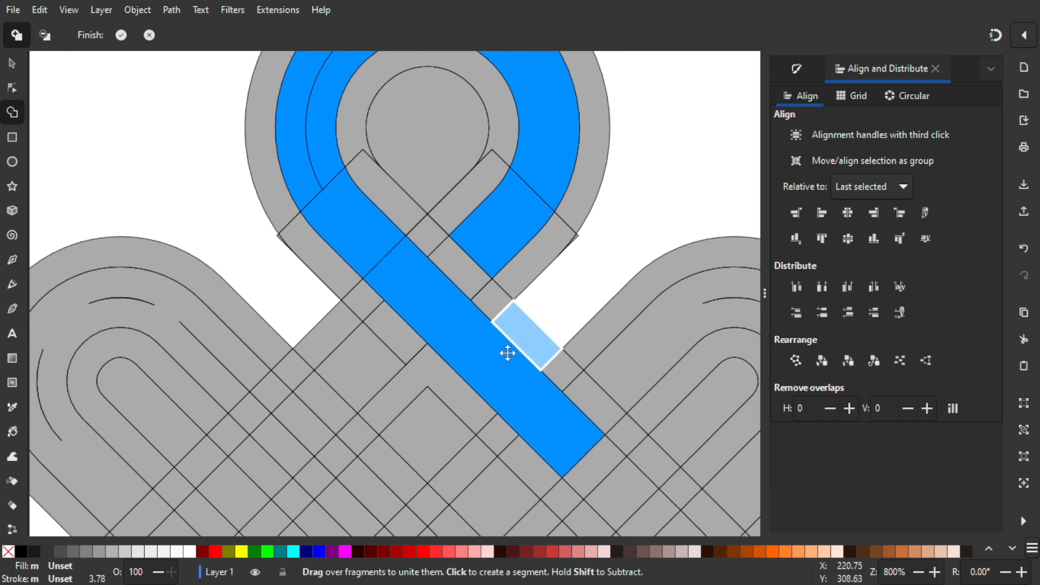
{"action": "scroll", "coordinate": [373, 294], "scroll_direction": "down", "scroll_amount": 1}
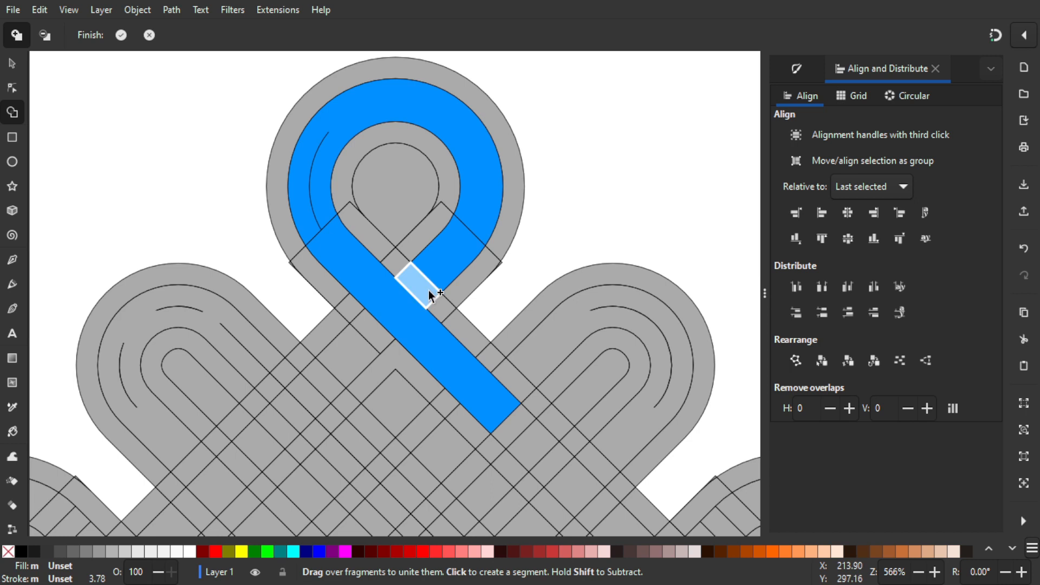
Unite the strand along the diamond's upper-left side with the left loop's band, and fill the loop's upper leg up to the crossing.
{"action": "left_click_drag", "start_coordinate": [420, 296], "coordinate": [590, 238]}
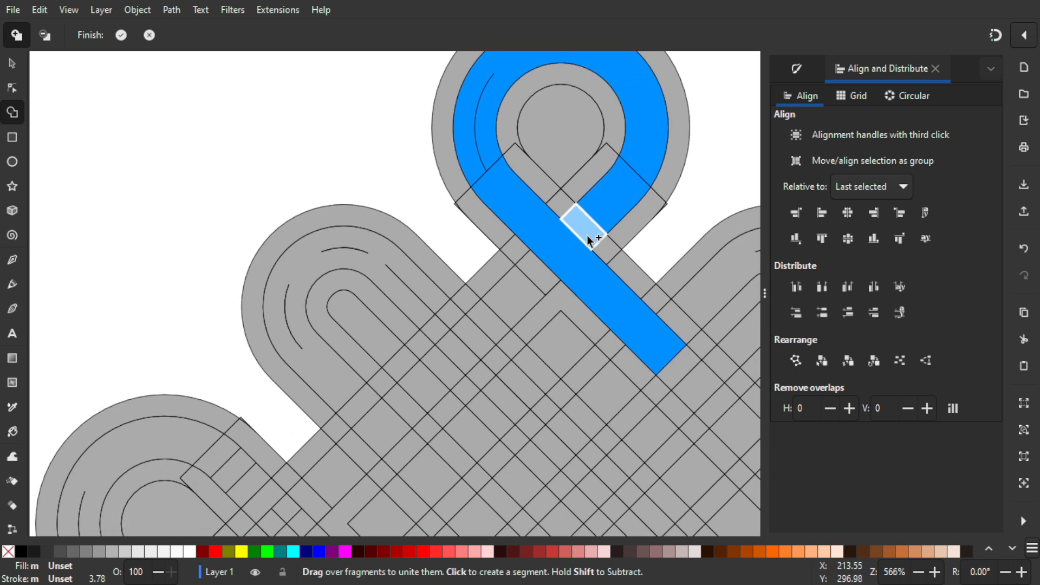
{"action": "left_click", "coordinate": [502, 309]}
{"action": "mouse_move", "coordinate": [505, 316]}
{"action": "left_mouse_down"}
{"action": "mouse_move", "coordinate": [576, 235]}
{"action": "mouse_move", "coordinate": [413, 399]}
{"action": "left_mouse_up"}
{"action": "left_click_drag", "start_coordinate": [462, 364], "coordinate": [588, 246]}
{"action": "left_click_drag", "start_coordinate": [526, 299], "coordinate": [483, 330]}
{"action": "mouse_move", "coordinate": [449, 365]}
{"action": "left_mouse_down"}
{"action": "mouse_move", "coordinate": [396, 402]}
{"action": "mouse_move", "coordinate": [316, 384]}
{"action": "mouse_move", "coordinate": [274, 331]}
{"action": "mouse_move", "coordinate": [269, 262]}
{"action": "mouse_move", "coordinate": [296, 332]}
{"action": "mouse_move", "coordinate": [338, 265]}
{"action": "left_mouse_up"}
{"action": "mouse_move", "coordinate": [427, 269]}
{"action": "left_mouse_down"}
{"action": "mouse_move", "coordinate": [413, 252]}
{"action": "mouse_move", "coordinate": [463, 301]}
{"action": "left_mouse_up"}
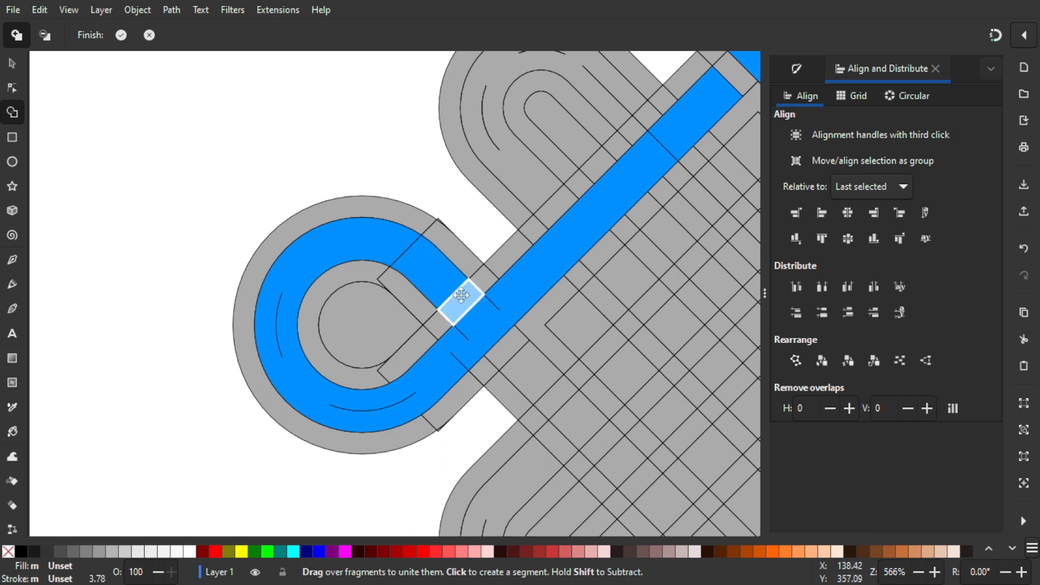
Unite the strand along the diamond's lower-left side with the bottom loop's band, and fill the loop's left leg up to the crossing.
{"action": "left_click", "coordinate": [530, 373]}
{"action": "left_click_drag", "start_coordinate": [582, 375], "coordinate": [401, 213]}
{"action": "left_click", "coordinate": [387, 239]}
{"action": "mouse_move", "coordinate": [463, 306]}
{"action": "left_mouse_down"}
{"action": "mouse_move", "coordinate": [533, 384]}
{"action": "mouse_move", "coordinate": [460, 278]}
{"action": "mouse_move", "coordinate": [426, 256]}
{"action": "mouse_move", "coordinate": [547, 370]}
{"action": "left_mouse_up"}
{"action": "mouse_move", "coordinate": [493, 308]}
{"action": "left_mouse_down"}
{"action": "mouse_move", "coordinate": [517, 359]}
{"action": "mouse_move", "coordinate": [508, 302]}
{"action": "mouse_move", "coordinate": [552, 334]}
{"action": "mouse_move", "coordinate": [570, 373]}
{"action": "mouse_move", "coordinate": [563, 400]}
{"action": "mouse_move", "coordinate": [510, 456]}
{"action": "left_mouse_up"}
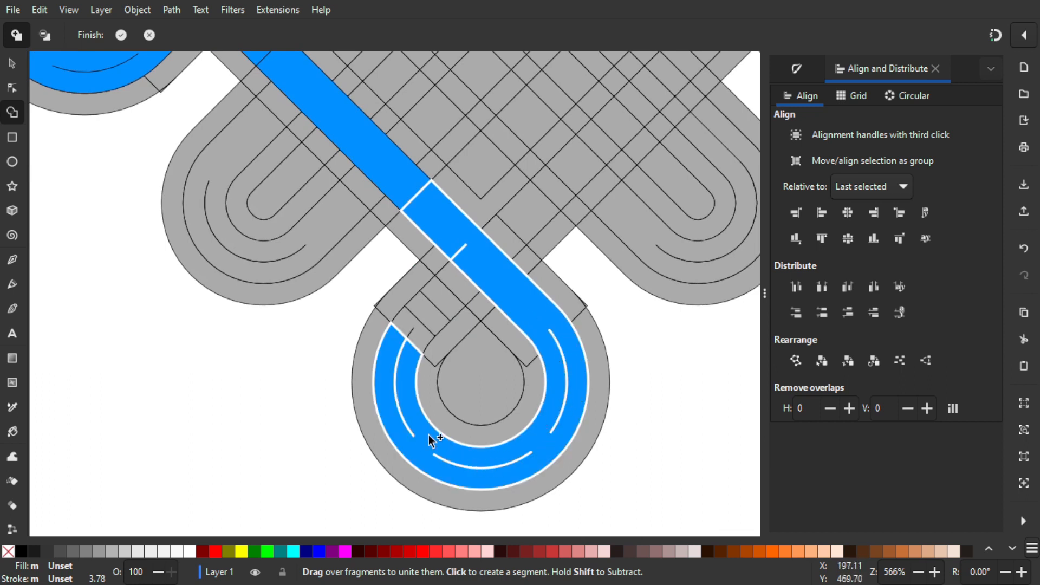
{"action": "left_click_drag", "start_coordinate": [437, 301], "coordinate": [448, 291]}
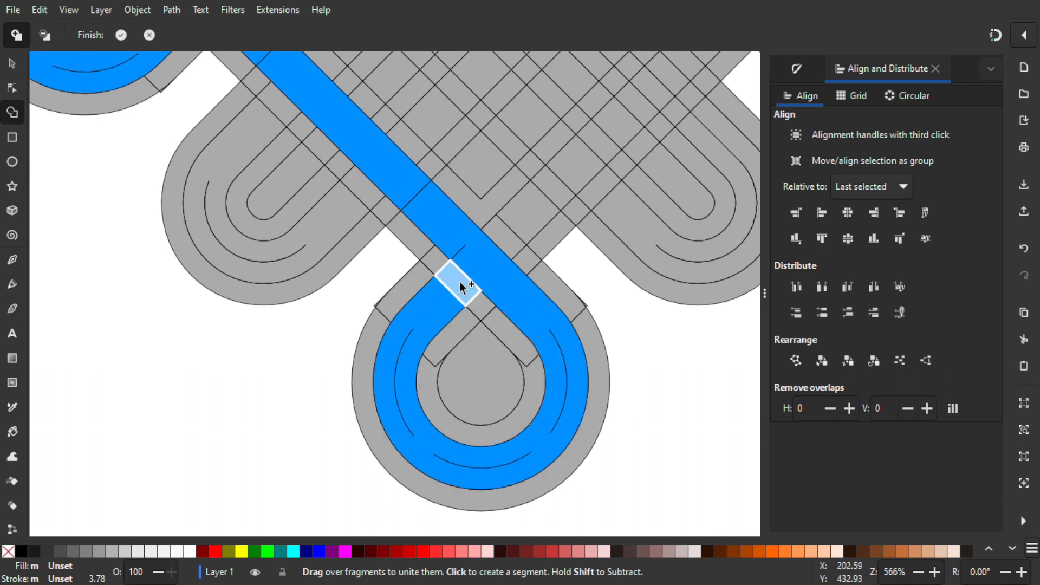
Unite the strand along the diamond's lower-right side and carry it over into the right loop's band.
{"action": "mouse_move", "coordinate": [521, 228]}
{"action": "left_mouse_down"}
{"action": "mouse_move", "coordinate": [365, 431]}
{"action": "mouse_move", "coordinate": [559, 245]}
{"action": "left_mouse_up"}
{"action": "mouse_move", "coordinate": [578, 210]}
{"action": "left_mouse_down"}
{"action": "mouse_move", "coordinate": [533, 235]}
{"action": "mouse_move", "coordinate": [589, 206]}
{"action": "mouse_move", "coordinate": [562, 232]}
{"action": "mouse_move", "coordinate": [517, 254]}
{"action": "left_mouse_up"}
{"action": "left_click_drag", "start_coordinate": [516, 254], "coordinate": [506, 252]}
{"action": "mouse_move", "coordinate": [560, 207]}
{"action": "left_mouse_down"}
{"action": "mouse_move", "coordinate": [599, 191]}
{"action": "mouse_move", "coordinate": [661, 204]}
{"action": "left_mouse_up"}
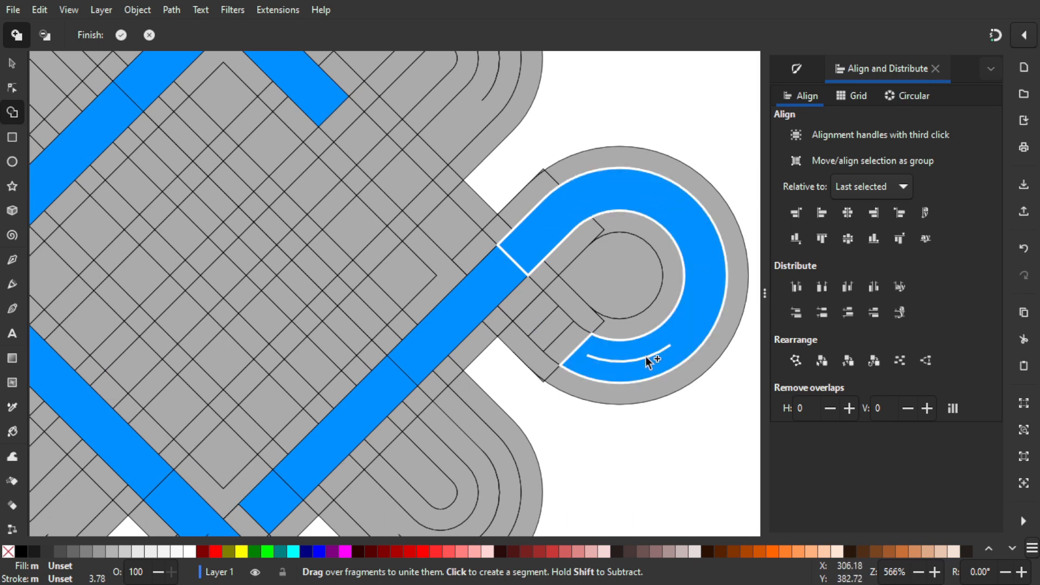
Fill the right loop's lower leg up to the crossing and extend the upper-right side strand to the right loop.
{"action": "scroll", "coordinate": [618, 317], "scroll_direction": "up", "scroll_amount": 2}
{"action": "scroll", "coordinate": [618, 317], "scroll_direction": "left", "scroll_amount": 2}
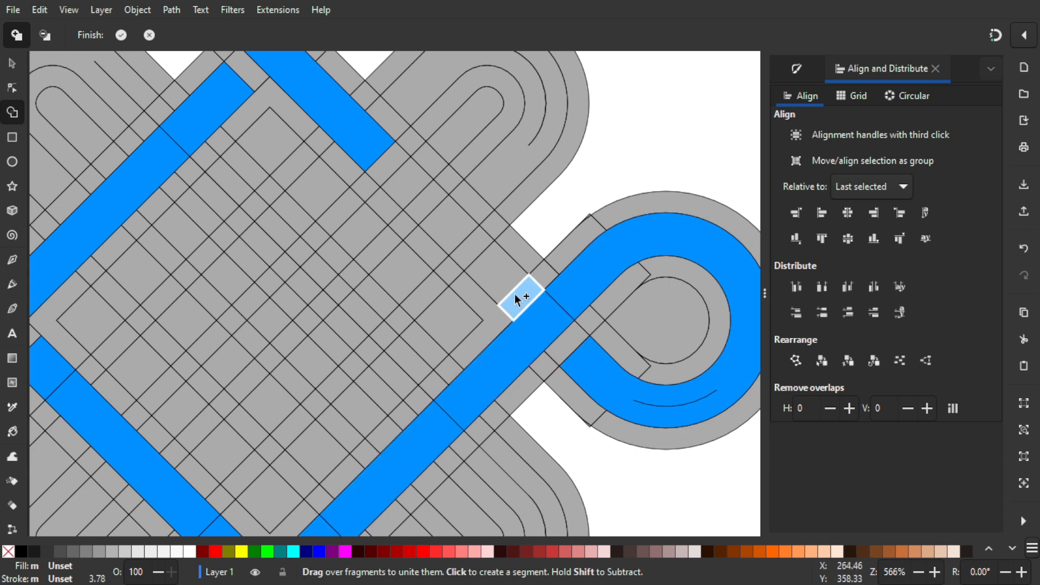
{"action": "scroll", "coordinate": [515, 294], "scroll_direction": "up", "scroll_amount": 2}
{"action": "scroll", "coordinate": [515, 294], "scroll_direction": "left", "scroll_amount": 2}
{"action": "mouse_move", "coordinate": [516, 312]}
{"action": "left_mouse_down"}
{"action": "mouse_move", "coordinate": [417, 196]}
{"action": "mouse_move", "coordinate": [443, 230]}
{"action": "left_mouse_up"}
{"action": "scroll", "coordinate": [443, 231], "scroll_direction": "down", "scroll_amount": 3}
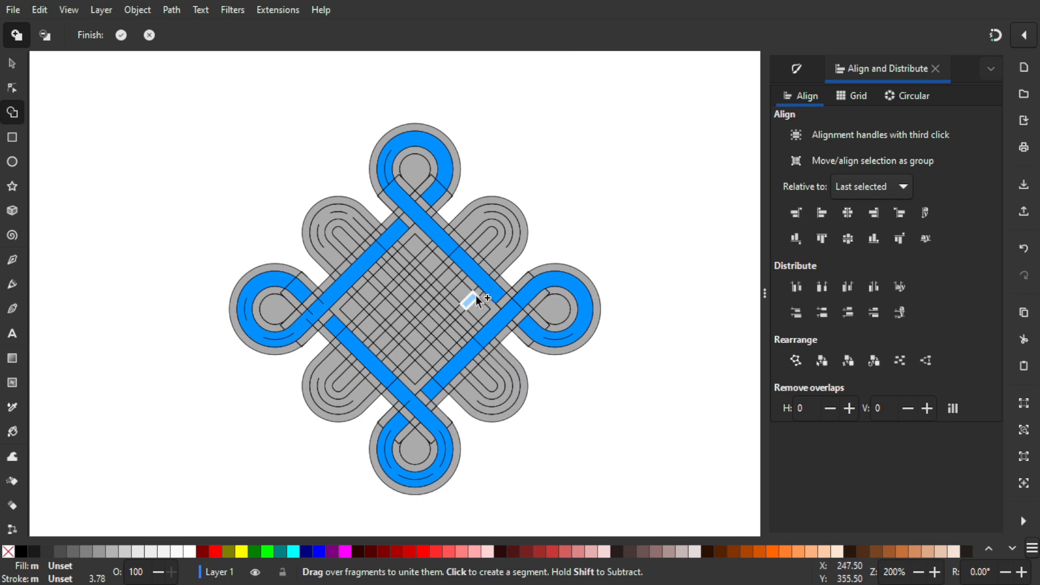
Unite the middle band fragments of each of the four smaller loops between the large corner loops.
{"action": "scroll", "coordinate": [441, 290], "scroll_direction": "up", "scroll_amount": 1}
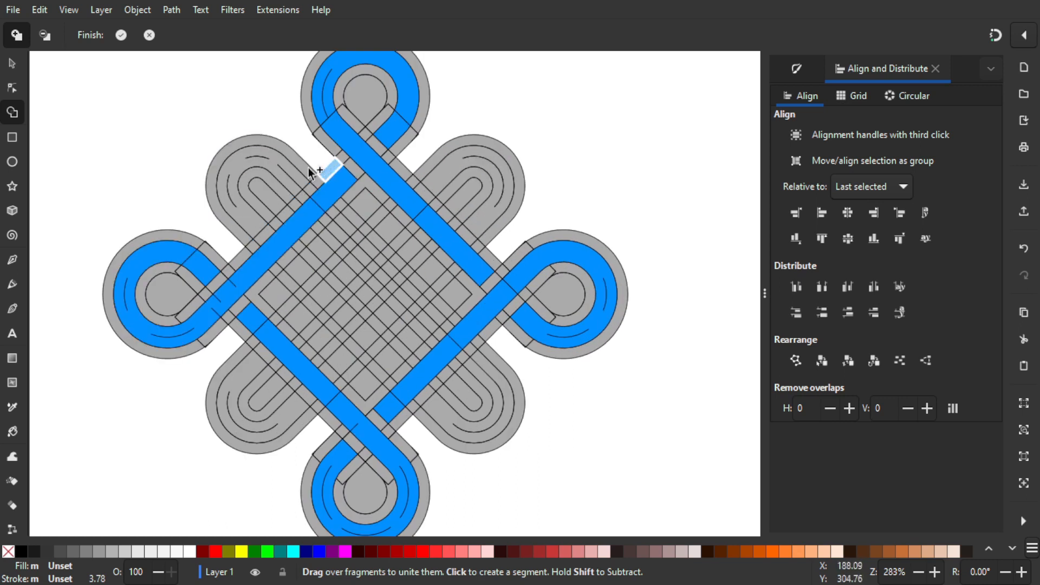
{"action": "left_click", "coordinate": [293, 177]}
{"action": "left_click_drag", "start_coordinate": [291, 403], "coordinate": [305, 366]}
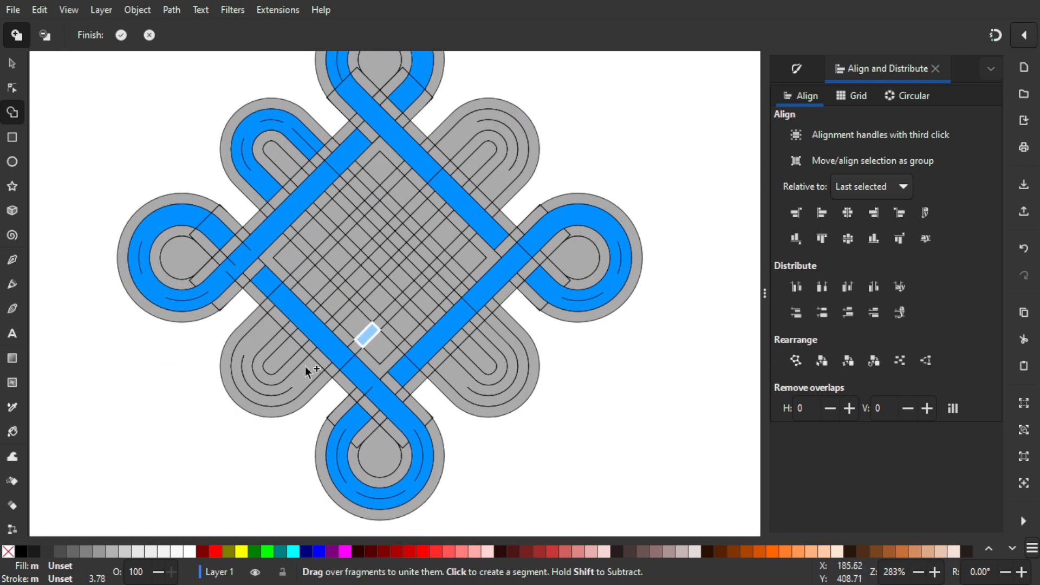
{"action": "left_click", "coordinate": [284, 389]}
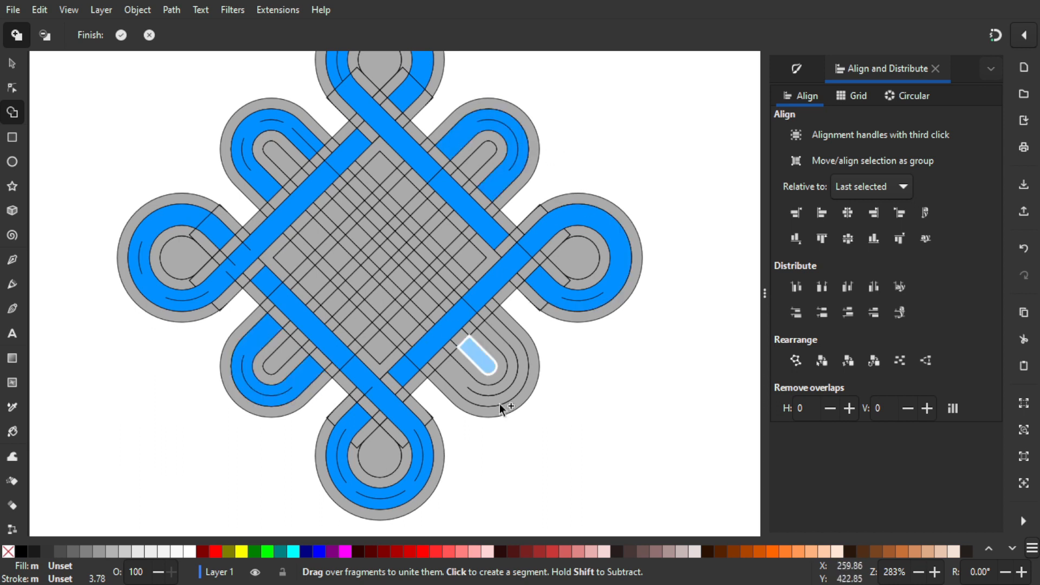
{"action": "left_click", "coordinate": [511, 375]}
{"action": "scroll", "coordinate": [341, 185], "scroll_direction": "up", "scroll_amount": 1}
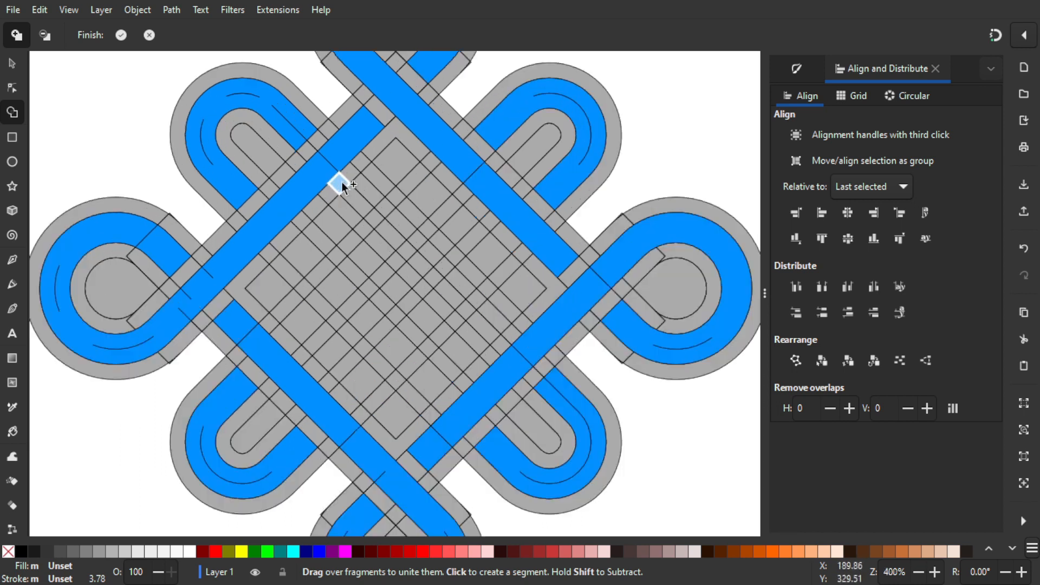
Rework the crossings at the left, right and bottom loops by switching which strand passes over.
{"action": "scroll", "coordinate": [342, 183], "scroll_direction": "up", "scroll_amount": 1}
{"action": "left_click_drag", "start_coordinate": [493, 228], "coordinate": [469, 166]}
{"action": "scroll", "coordinate": [470, 166], "scroll_direction": "down", "scroll_amount": 1}
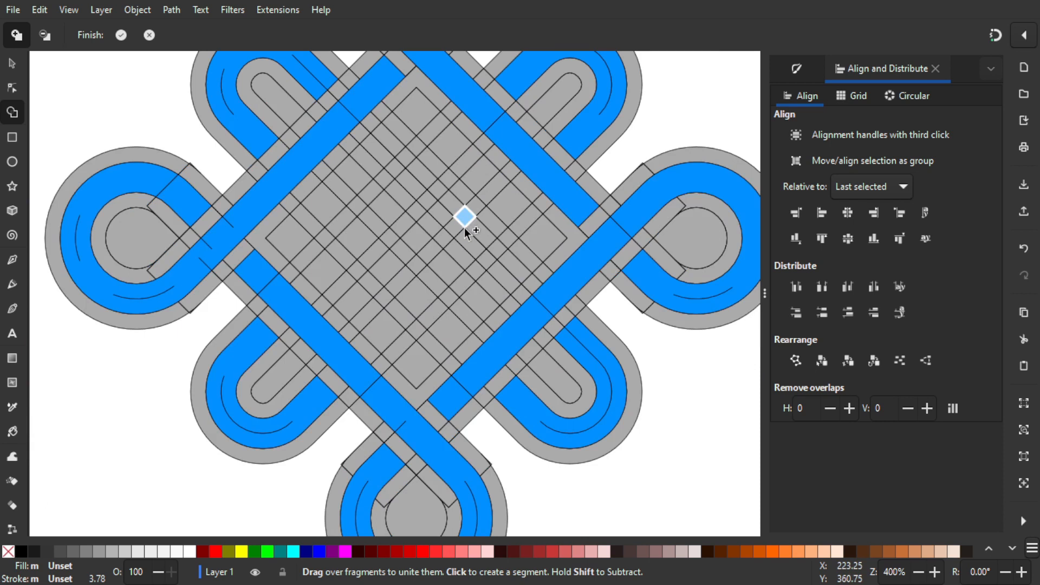
{"action": "left_click_drag", "start_coordinate": [509, 218], "coordinate": [484, 243]}
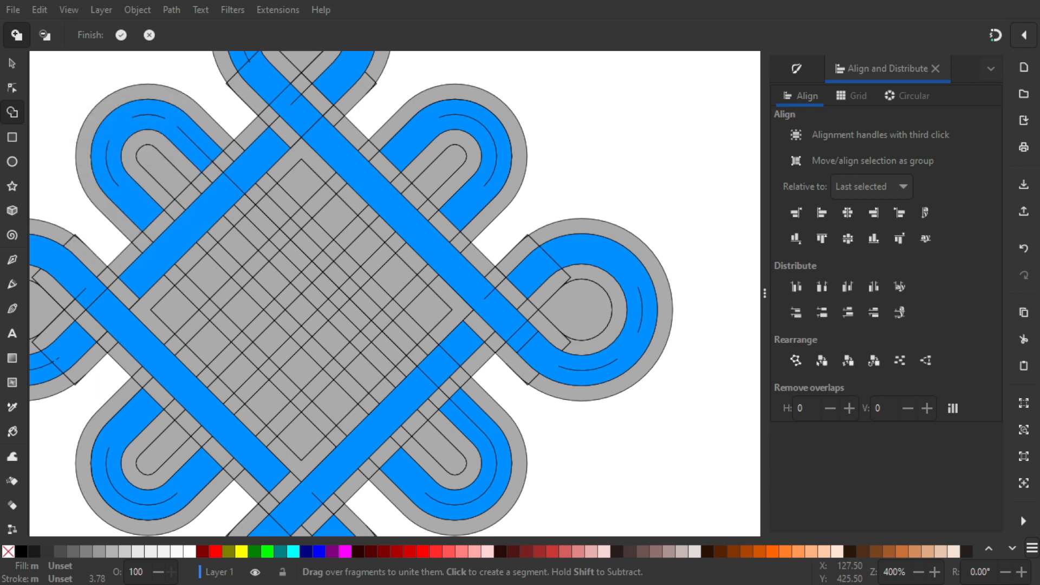
Unite the fragments of the two over-crossing squares just inside the diamond's upper-left strand.
{"action": "mouse_move", "coordinate": [287, 228]}
{"action": "left_mouse_down"}
{"action": "mouse_move", "coordinate": [324, 247]}
{"action": "mouse_move", "coordinate": [390, 253]}
{"action": "left_mouse_up"}
{"action": "scroll", "coordinate": [390, 252], "scroll_direction": "up", "scroll_amount": 2}
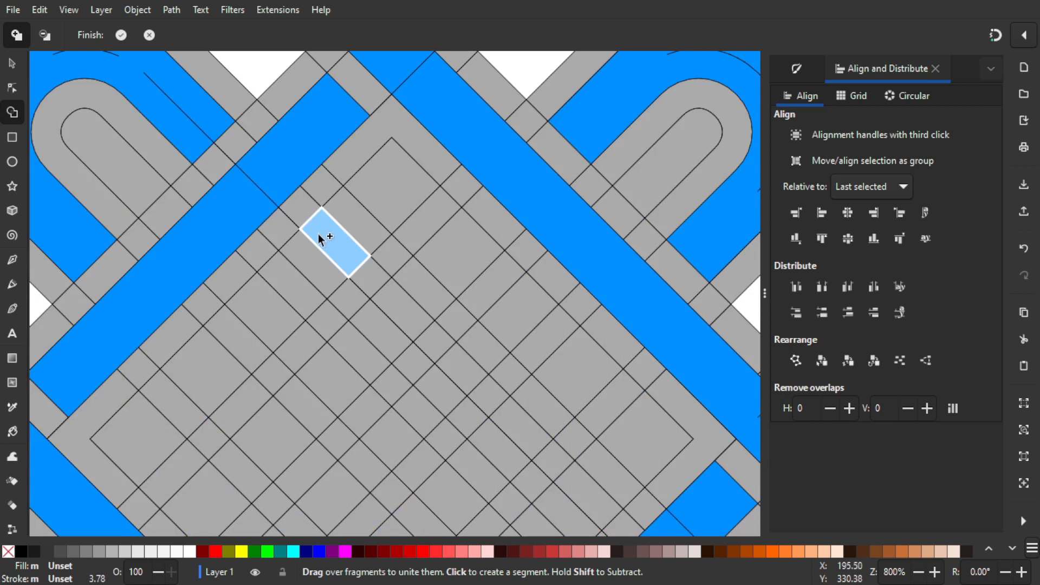
{"action": "left_click_drag", "start_coordinate": [317, 233], "coordinate": [366, 272]}
{"action": "left_click", "coordinate": [367, 272]}
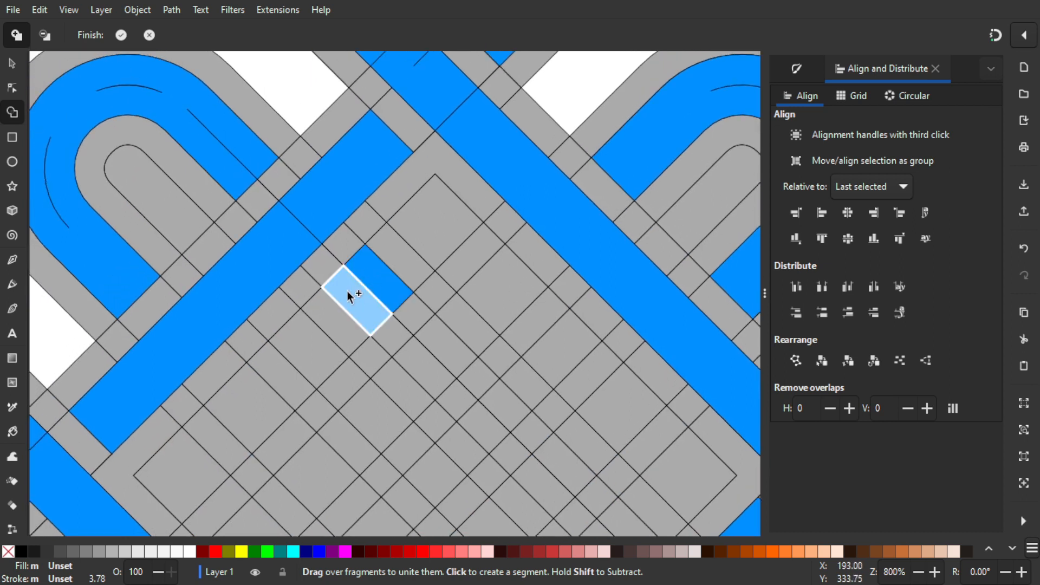
{"action": "left_click_drag", "start_coordinate": [375, 323], "coordinate": [434, 213]}
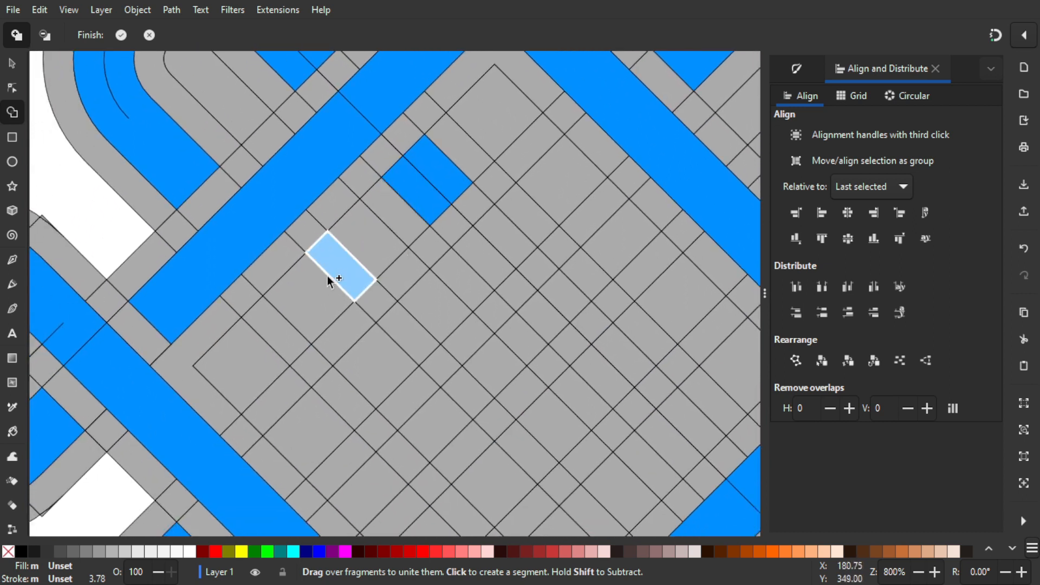
{"action": "left_click", "coordinate": [313, 283]}
{"action": "scroll", "coordinate": [386, 270], "scroll_direction": "down", "scroll_amount": 1}
Unite the fragments of the four over-crossing squares just inside the diamond's lower-left and lower-right strands.
{"action": "left_click", "coordinate": [601, 381]}
{"action": "left_click", "coordinate": [588, 393]}
{"action": "left_click_drag", "start_coordinate": [562, 386], "coordinate": [569, 283]}
{"action": "left_click", "coordinate": [515, 362]}
{"action": "left_click_drag", "start_coordinate": [558, 320], "coordinate": [540, 365]}
{"action": "left_click", "coordinate": [398, 408]}
{"action": "left_click", "coordinate": [301, 321]}
{"action": "left_click_drag", "start_coordinate": [318, 396], "coordinate": [314, 372]}
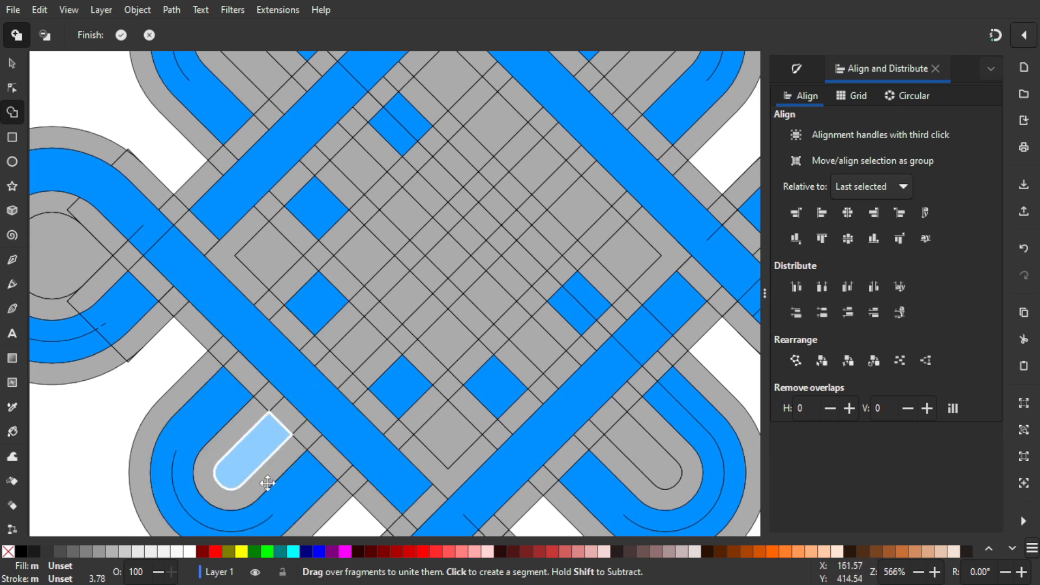
Unite the fragments of the two over-crossing squares just inside the diamond's upper-right strand.
{"action": "scroll", "coordinate": [455, 372], "scroll_direction": "up", "scroll_amount": 6}
{"action": "scroll", "coordinate": [455, 372], "scroll_direction": "right", "scroll_amount": 4}
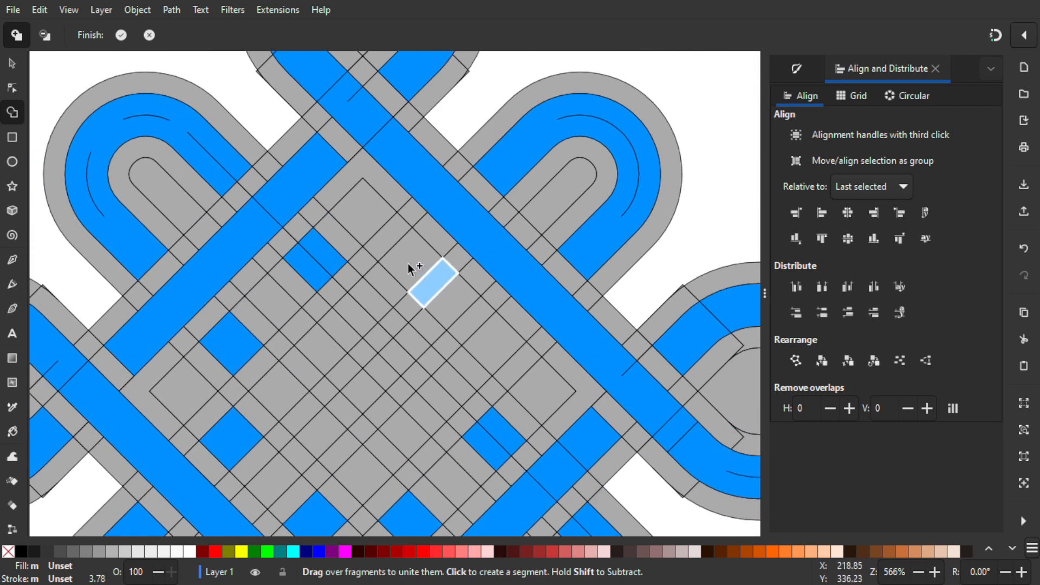
{"action": "left_click", "coordinate": [408, 263]}
{"action": "left_click", "coordinate": [495, 347]}
{"action": "scroll", "coordinate": [498, 352], "scroll_direction": "right", "scroll_amount": 1}
{"action": "scroll", "coordinate": [498, 352], "scroll_direction": "down", "scroll_amount": 1}
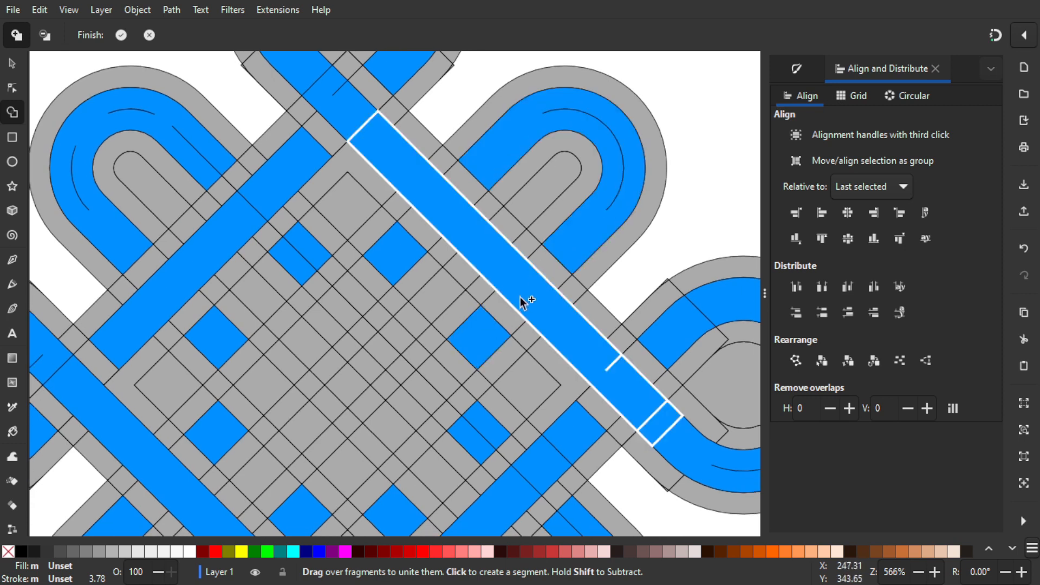
Extend the upper square beside the upper-left strand diagonally down towards the diamond's centre by uniting the adjoining fragments.
{"action": "scroll", "coordinate": [474, 283], "scroll_direction": "down", "scroll_amount": 3}
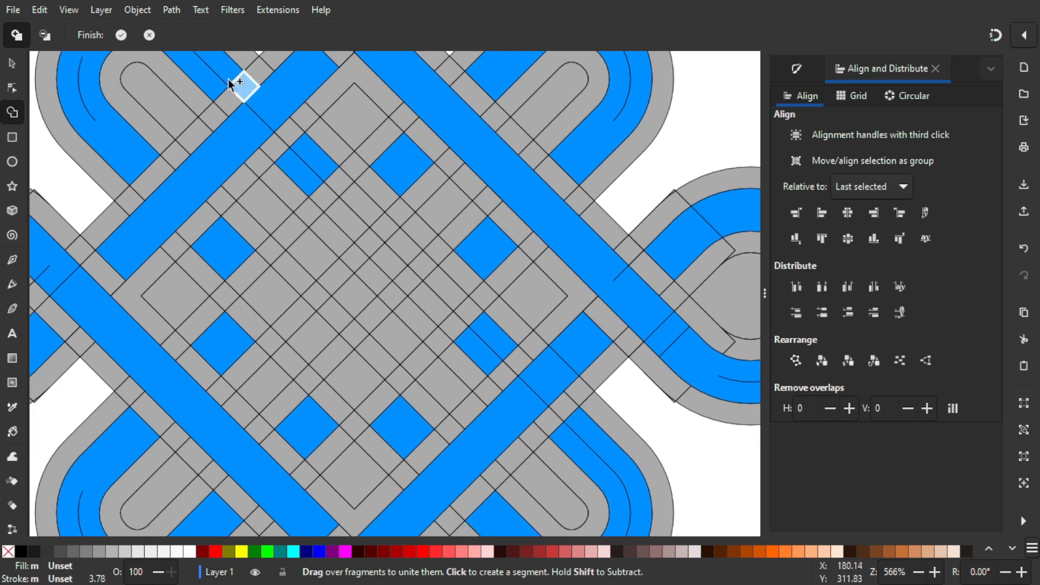
{"action": "scroll", "coordinate": [528, 350], "scroll_direction": "down", "scroll_amount": 1}
{"action": "scroll", "coordinate": [529, 350], "scroll_direction": "left", "scroll_amount": 1}
{"action": "left_click_drag", "start_coordinate": [528, 350], "coordinate": [549, 352]}
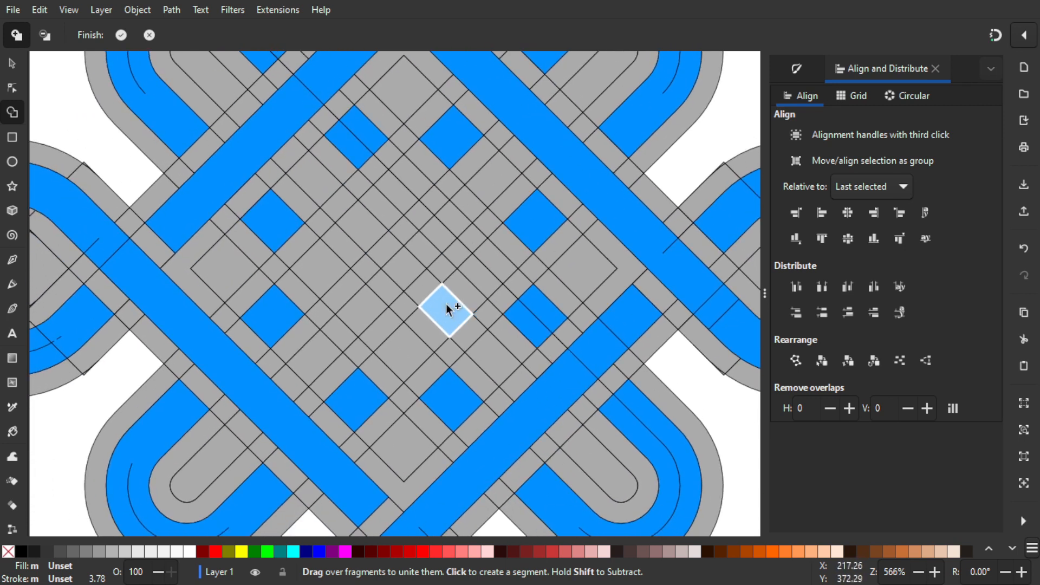
{"action": "scroll", "coordinate": [446, 304], "scroll_direction": "up", "scroll_amount": 1}
{"action": "left_click_drag", "start_coordinate": [575, 291], "coordinate": [598, 374]}
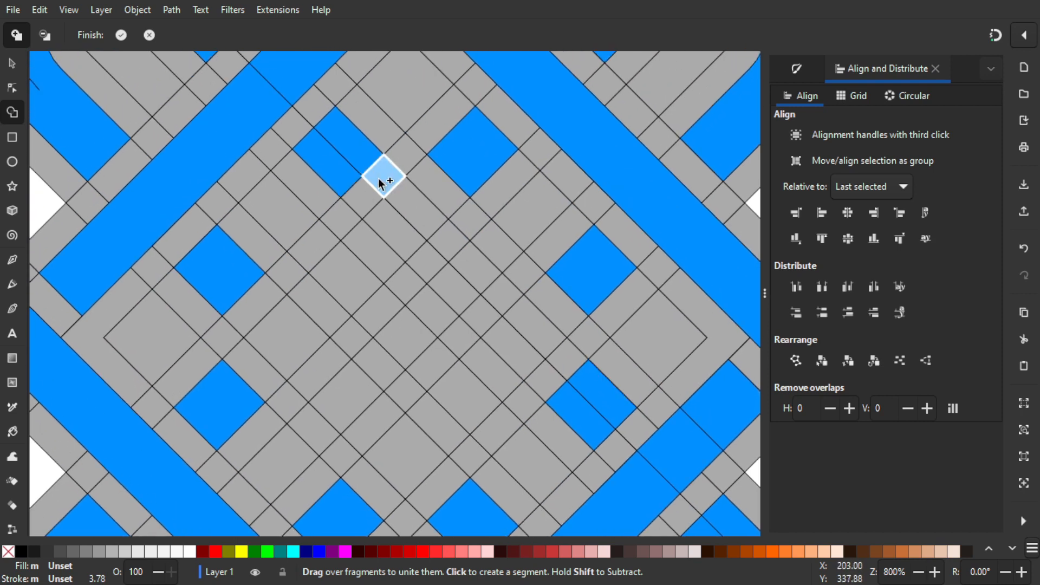
{"action": "left_click_drag", "start_coordinate": [383, 199], "coordinate": [428, 255]}
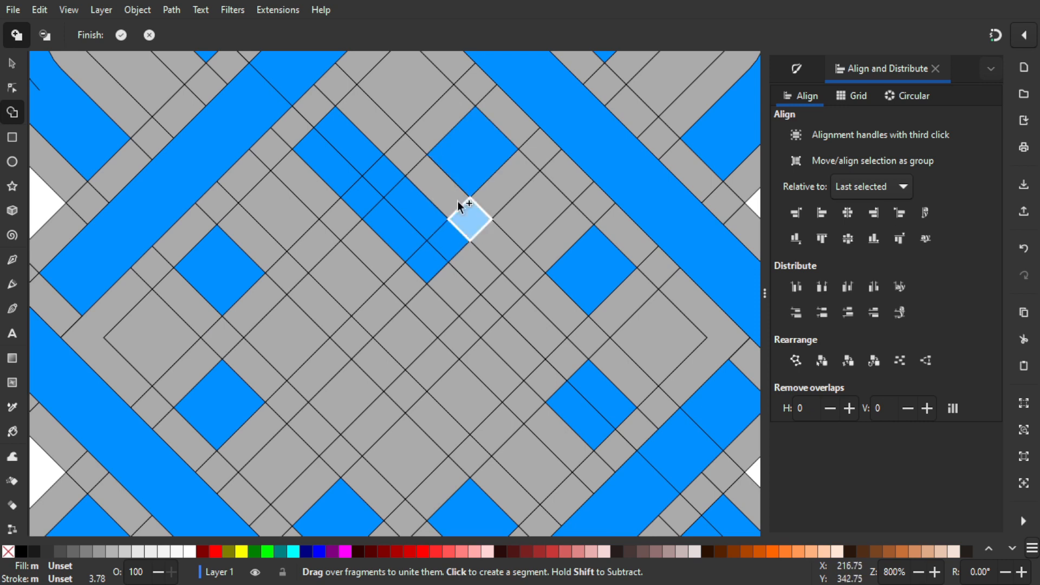
Extend the upper-right, lower-right and lower-left inner squares into three more over-strands reaching around the diamond's centre.
{"action": "left_click_drag", "start_coordinate": [572, 305], "coordinate": [610, 245]}
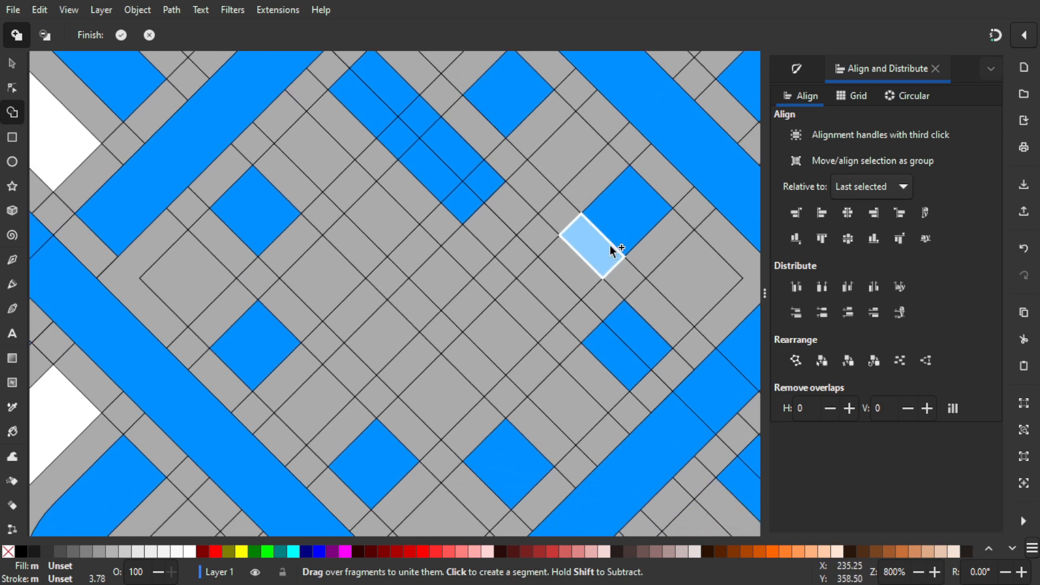
{"action": "left_click", "coordinate": [610, 247]}
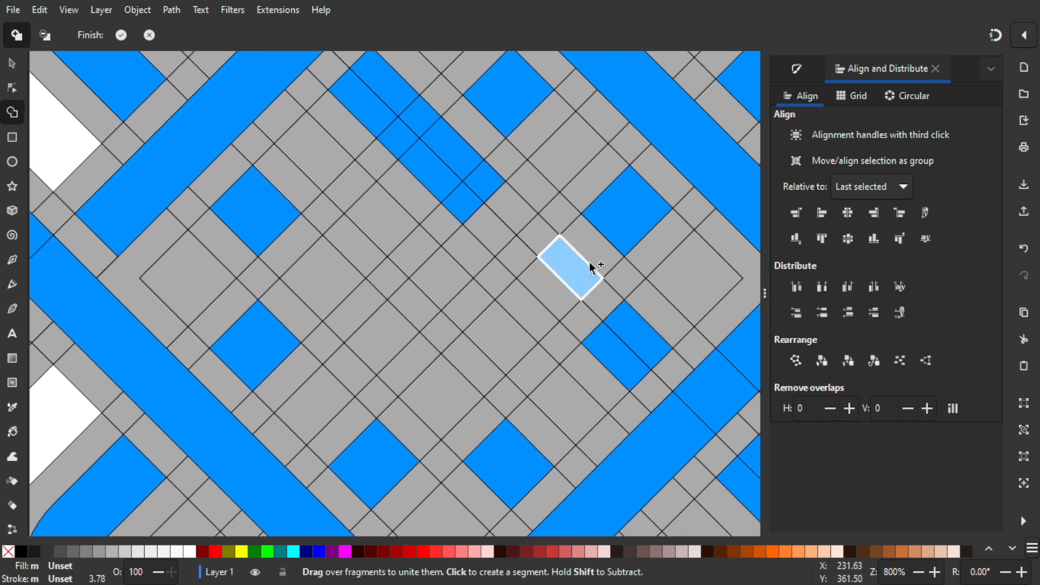
{"action": "left_click_drag", "start_coordinate": [528, 303], "coordinate": [514, 312]}
{"action": "mouse_move", "coordinate": [490, 462]}
{"action": "left_mouse_down"}
{"action": "mouse_move", "coordinate": [531, 406]}
{"action": "mouse_move", "coordinate": [428, 309]}
{"action": "left_mouse_up"}
{"action": "left_click_drag", "start_coordinate": [327, 256], "coordinate": [320, 349]}
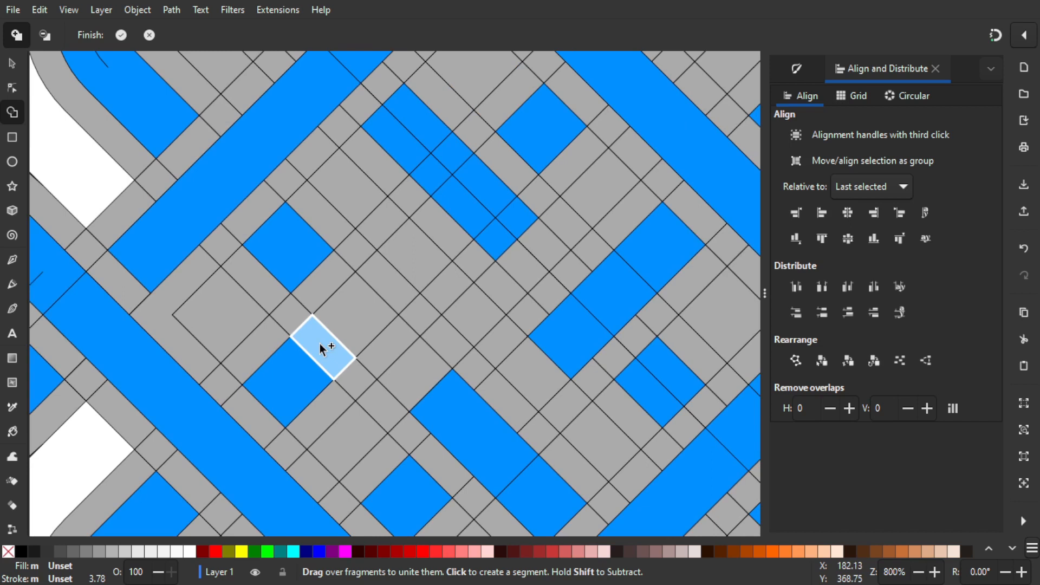
{"action": "left_click", "coordinate": [320, 344]}
{"action": "mouse_move", "coordinate": [316, 300]}
{"action": "left_mouse_down"}
{"action": "mouse_move", "coordinate": [334, 326]}
{"action": "mouse_move", "coordinate": [386, 297]}
{"action": "mouse_move", "coordinate": [413, 260]}
{"action": "mouse_move", "coordinate": [531, 254]}
{"action": "left_mouse_up"}
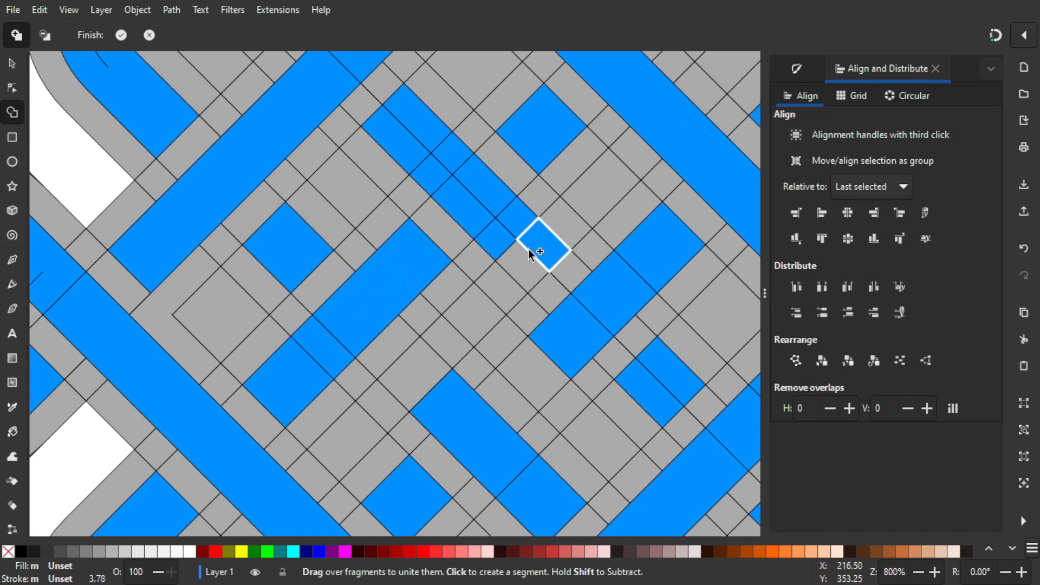
Lengthen the inner strand descending from the upper-left side by one more fragment at the diamond's centre.
{"action": "left_click_drag", "start_coordinate": [565, 312], "coordinate": [571, 248]}
{"action": "left_click_drag", "start_coordinate": [651, 367], "coordinate": [568, 297]}
{"action": "scroll", "coordinate": [629, 262], "scroll_direction": "down", "scroll_amount": 1}
{"action": "left_click_drag", "start_coordinate": [711, 294], "coordinate": [569, 289]}
{"action": "scroll", "coordinate": [425, 266], "scroll_direction": "up", "scroll_amount": 1}
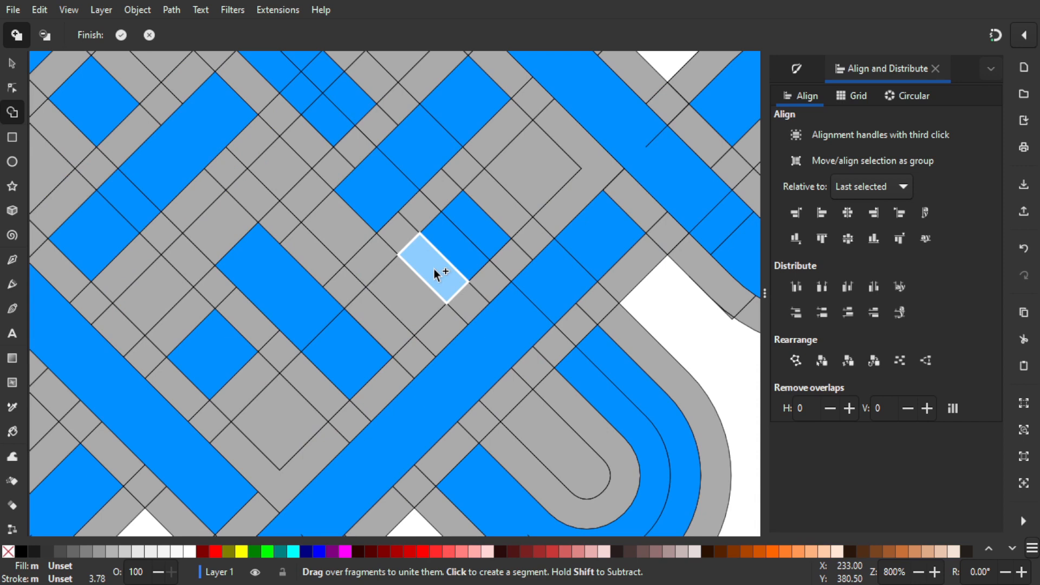
Examine the over-under strands around the diamond's centre and across the whole knot for missed fragments.
{"action": "left_click_drag", "start_coordinate": [434, 269], "coordinate": [465, 303]}
{"action": "left_click", "coordinate": [379, 274]}
{"action": "left_click_drag", "start_coordinate": [390, 254], "coordinate": [469, 340]}
{"action": "left_click", "coordinate": [349, 355]}
{"action": "scroll", "coordinate": [453, 261], "scroll_direction": "down", "scroll_amount": 2}
{"action": "left_click_drag", "start_coordinate": [518, 283], "coordinate": [485, 294]}
{"action": "scroll", "coordinate": [428, 360], "scroll_direction": "down", "scroll_amount": 1}
{"action": "scroll", "coordinate": [446, 297], "scroll_direction": "down", "scroll_amount": 1}
{"action": "left_click_drag", "start_coordinate": [423, 300], "coordinate": [407, 296]}
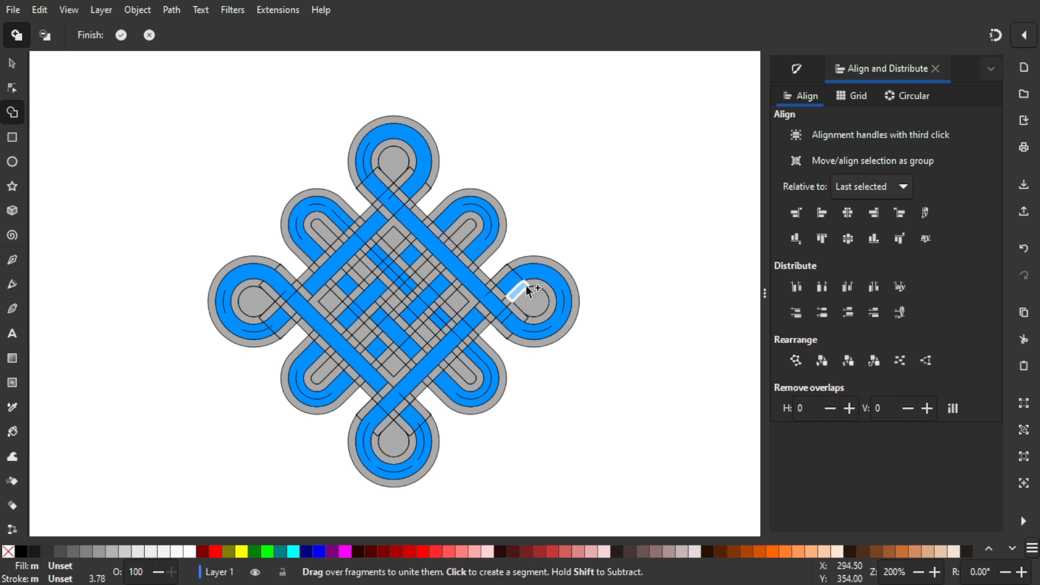
{"action": "mouse_move", "coordinate": [462, 302]}
{"action": "left_mouse_down"}
{"action": "mouse_move", "coordinate": [480, 285]}
{"action": "mouse_move", "coordinate": [454, 290]}
{"action": "left_mouse_up"}
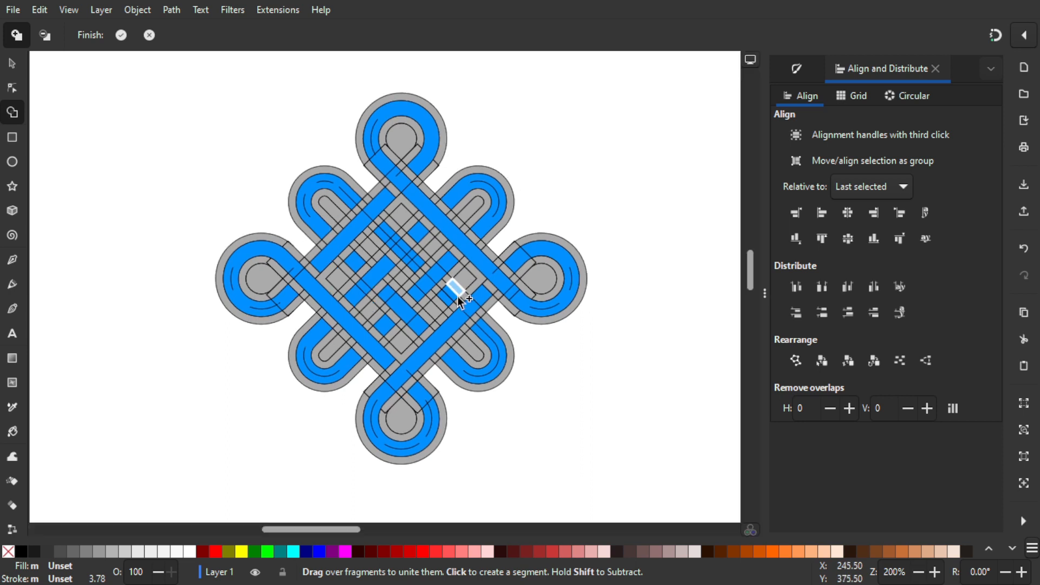
Try the Outline, Outline overlay, Enhance thin lines and No filters display modes, ending on Normal.
{"action": "left_click", "coordinate": [750, 61]}
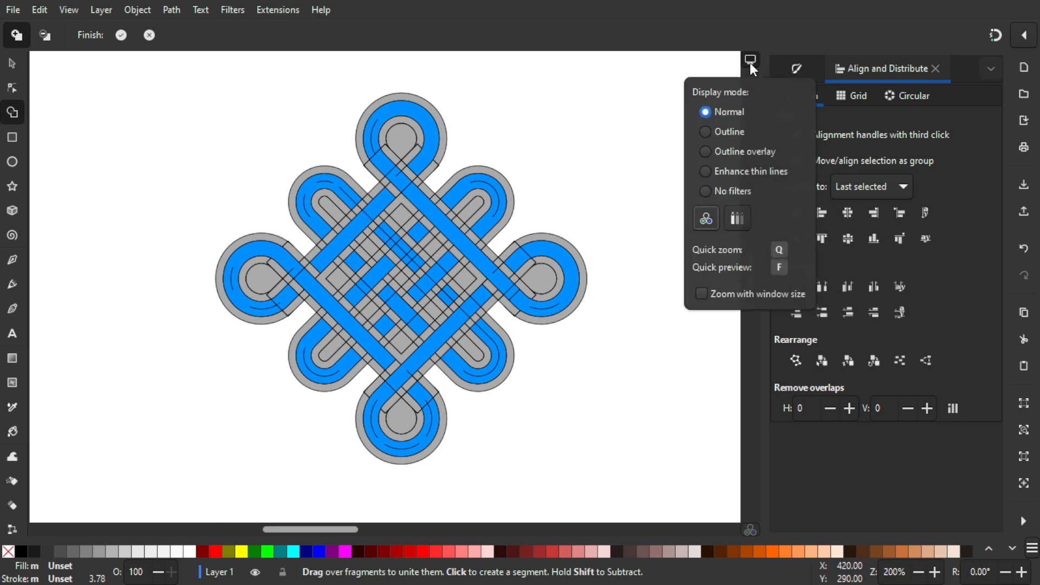
{"action": "left_click", "coordinate": [729, 130]}
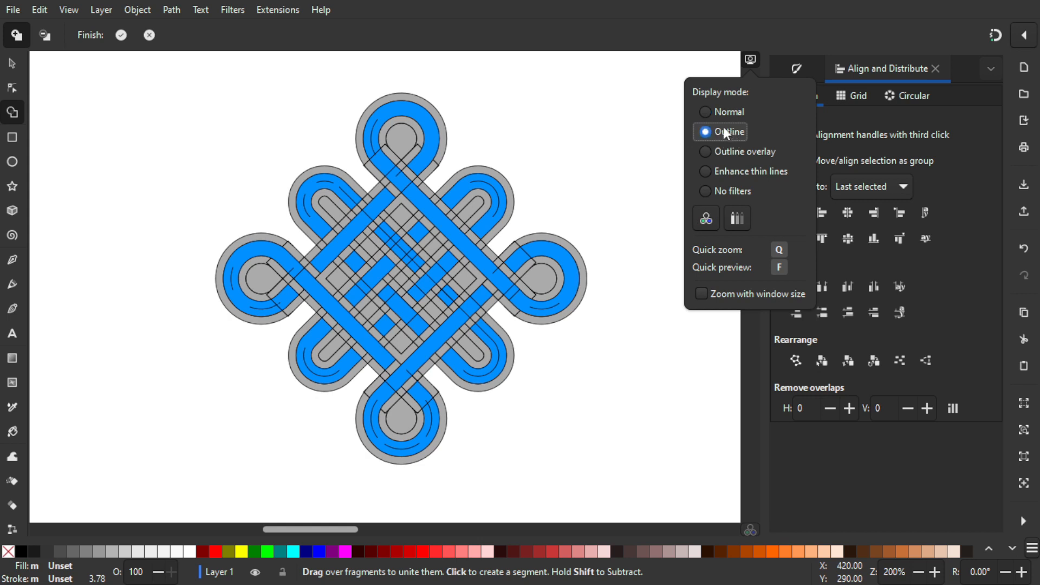
{"action": "left_click", "coordinate": [725, 154]}
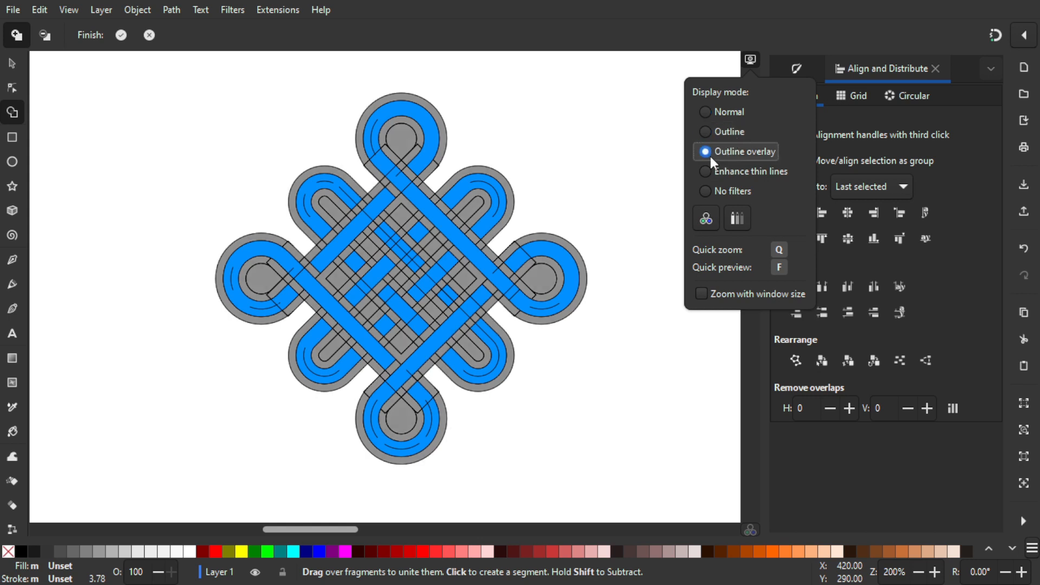
{"action": "left_click", "coordinate": [743, 171]}
{"action": "left_click", "coordinate": [712, 190]}
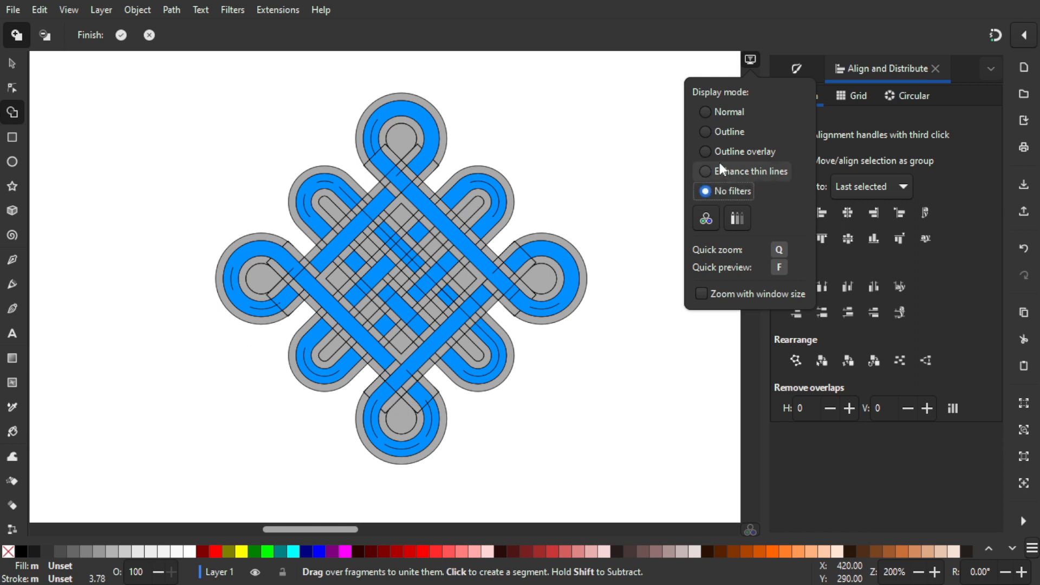
{"action": "left_click", "coordinate": [722, 153]}
{"action": "left_click", "coordinate": [719, 112]}
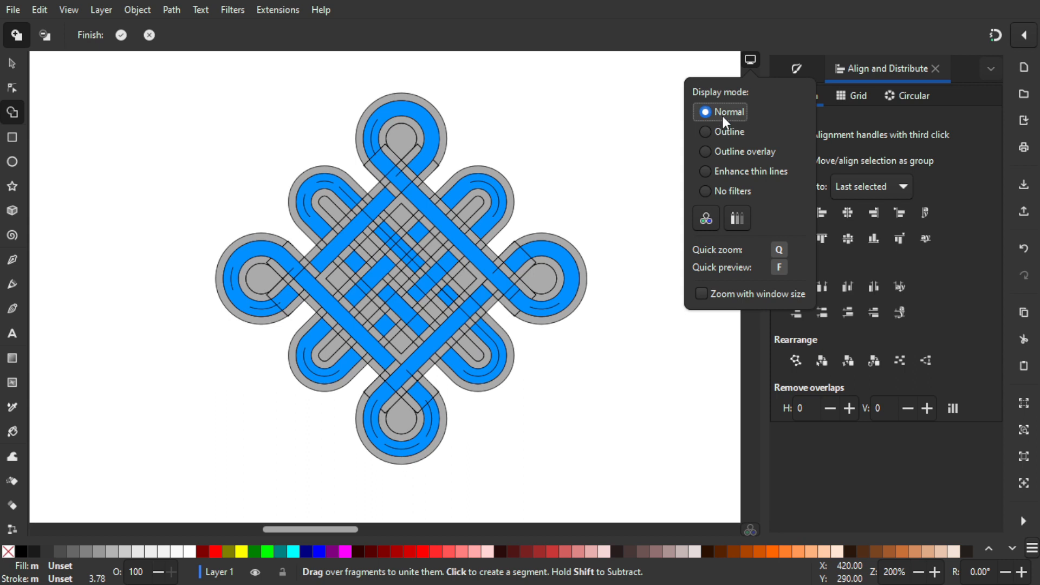
{"action": "left_click", "coordinate": [749, 57]}
Show the canvas scrollbars and look over the whole coloured knot.
{"action": "scroll", "coordinate": [494, 243], "scroll_direction": "up", "scroll_amount": 1}
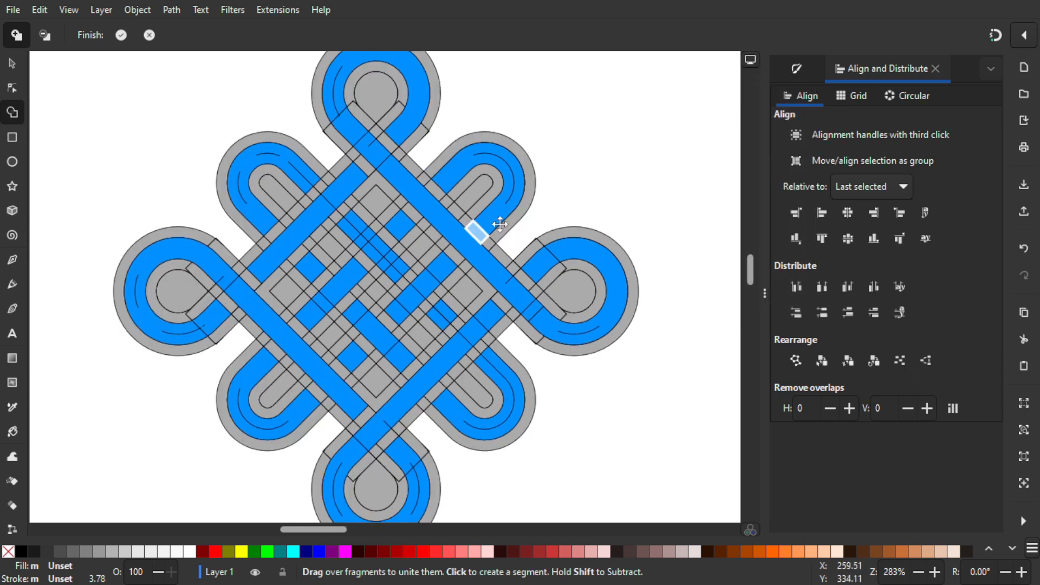
{"action": "left_click", "coordinate": [750, 59]}
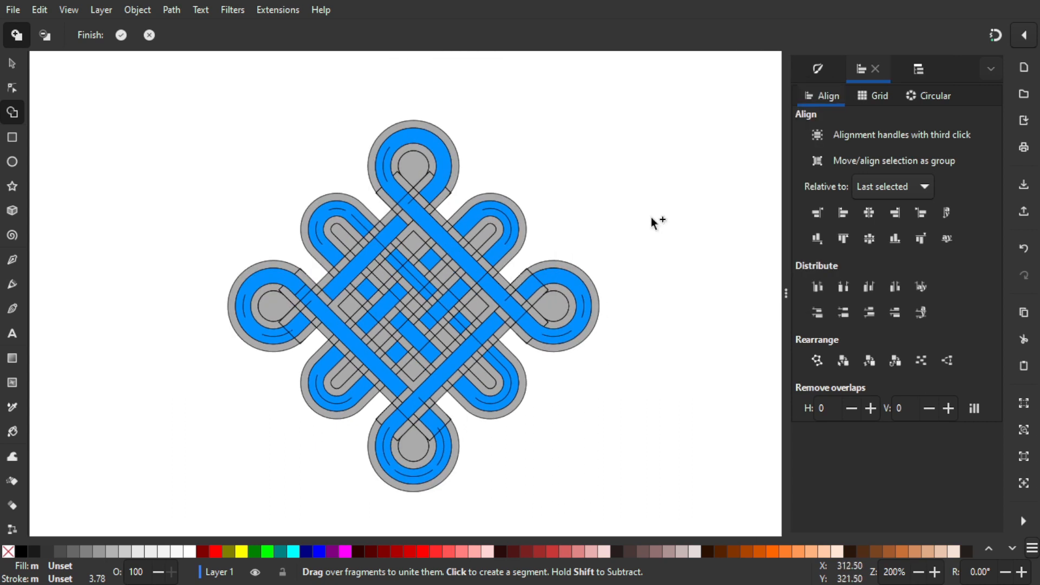
{"action": "key", "text": "ctrl+b"}
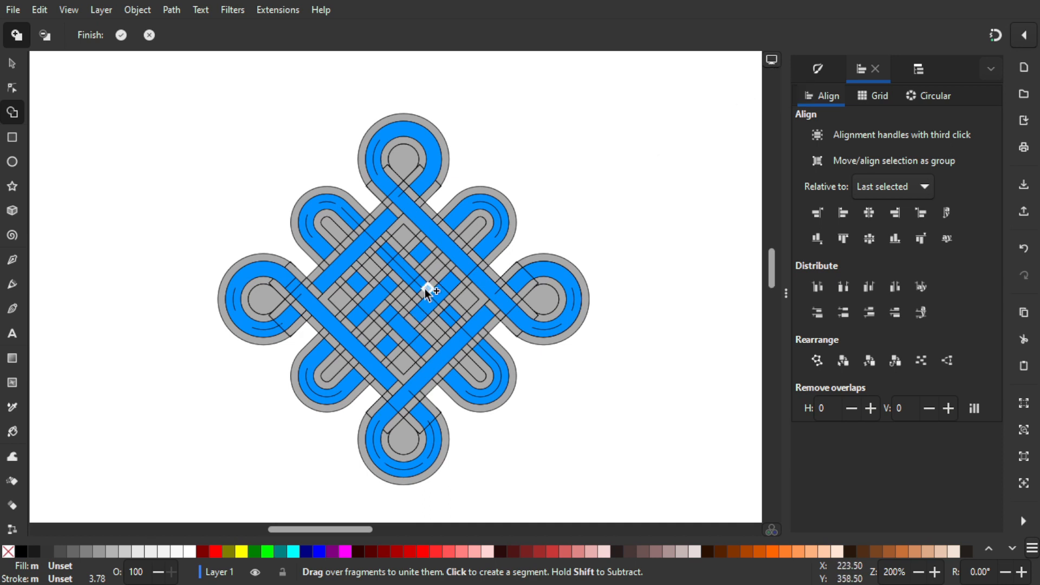
{"action": "left_click_drag", "start_coordinate": [450, 299], "coordinate": [435, 290]}
{"action": "left_click_drag", "start_coordinate": [413, 252], "coordinate": [441, 242]}
{"action": "mouse_move", "coordinate": [521, 238]}
{"action": "left_mouse_down"}
{"action": "mouse_move", "coordinate": [501, 242]}
{"action": "mouse_move", "coordinate": [502, 296]}
{"action": "left_mouse_up"}
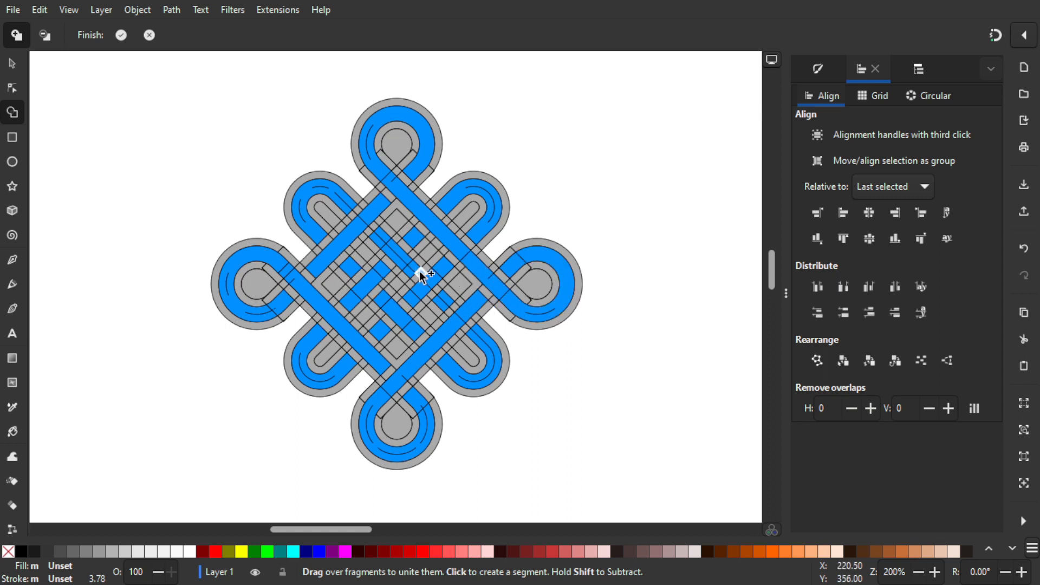
{"action": "left_click_drag", "start_coordinate": [419, 272], "coordinate": [435, 278]}
Apply the Shape Builder result and select the small lower-right loop of the knot.
{"action": "left_click", "coordinate": [121, 35]}
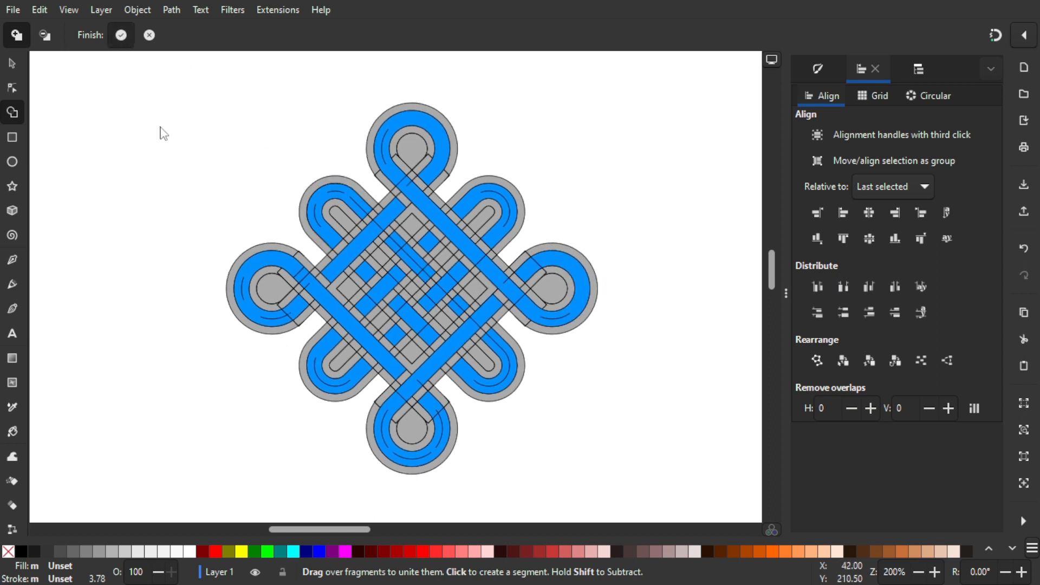
{"action": "left_click", "coordinate": [198, 172]}
{"action": "scroll", "coordinate": [411, 288], "scroll_direction": "down", "scroll_amount": 1, "text": "ctrl"}
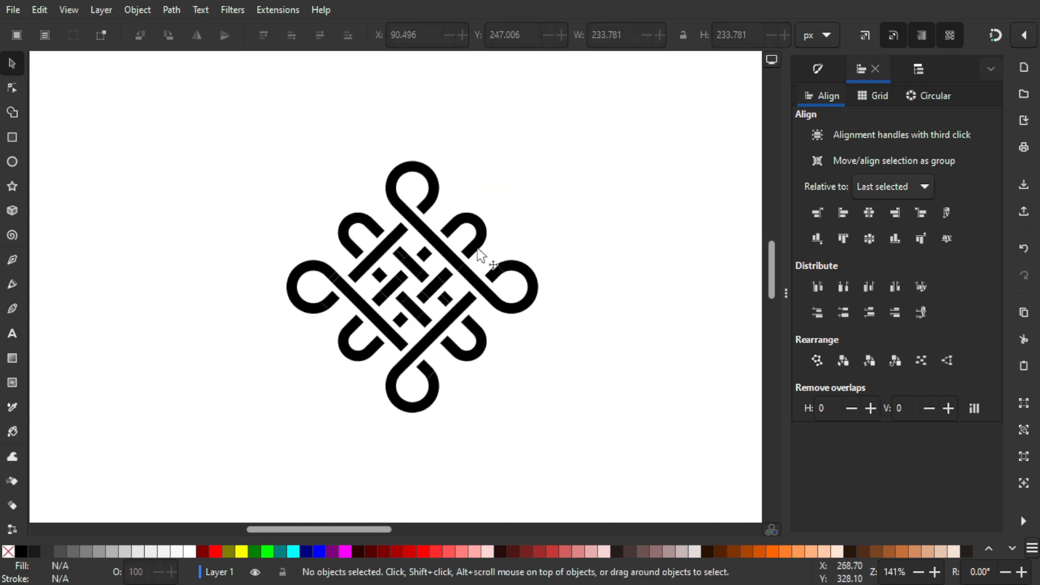
{"action": "left_click", "coordinate": [478, 335]}
{"action": "left_click", "coordinate": [545, 320]}
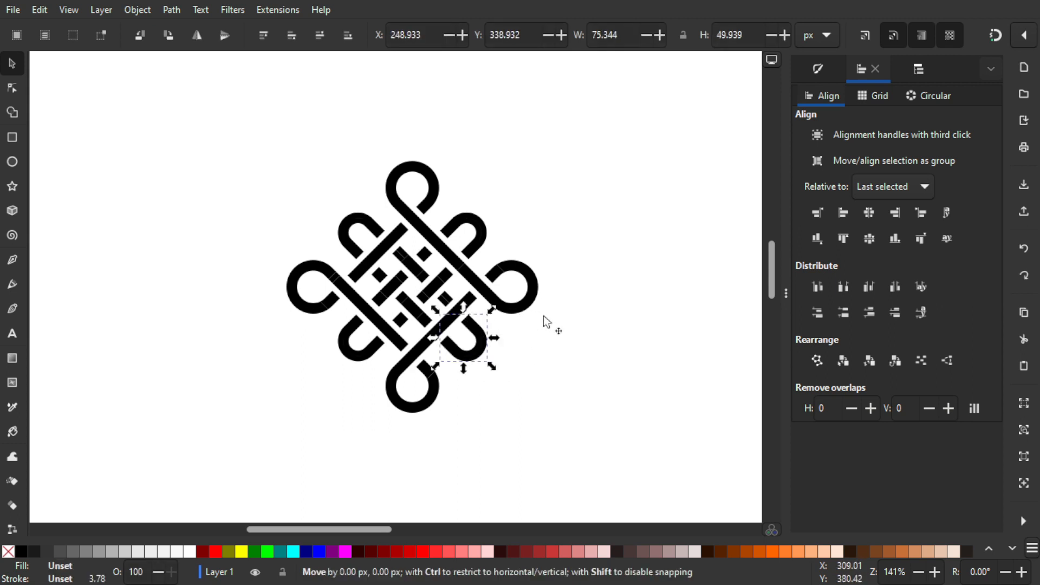
Select all pieces of the knot and merge them into one path with Union.
{"action": "left_click_drag", "start_coordinate": [604, 476], "coordinate": [228, 133]}
{"action": "left_click", "coordinate": [169, 12]}
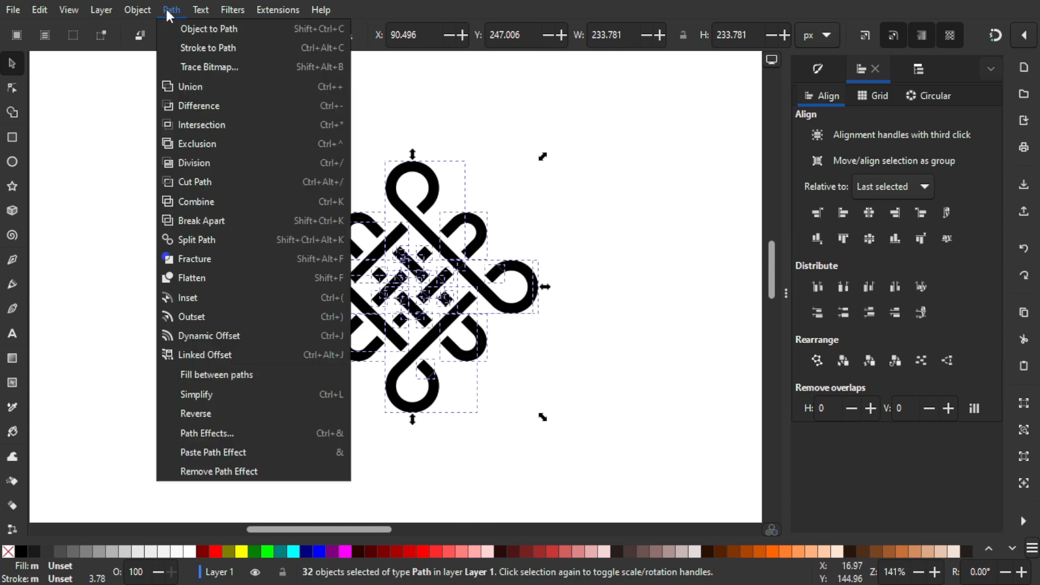
{"action": "left_click", "coordinate": [191, 89]}
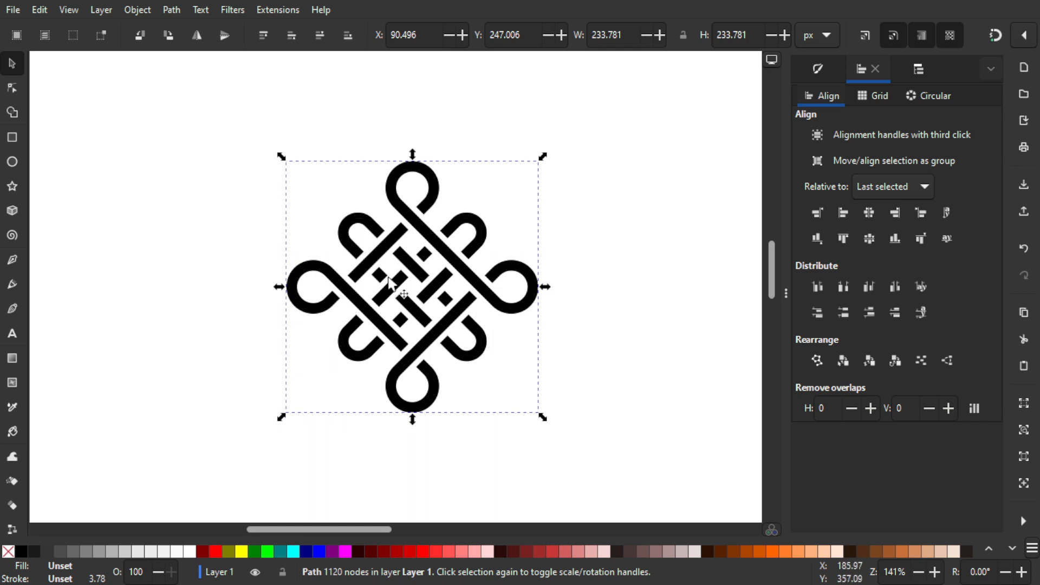
{"action": "scroll", "coordinate": [401, 277], "scroll_direction": "left", "scroll_amount": 2}
{"action": "scroll", "coordinate": [401, 277], "scroll_direction": "up", "scroll_amount": 1}
{"action": "left_click_drag", "start_coordinate": [575, 175], "coordinate": [599, 179]}
{"action": "key", "text": "ctrl+z"}
{"action": "scroll", "coordinate": [529, 255], "scroll_direction": "up", "scroll_amount": 2, "text": "ctrl"}
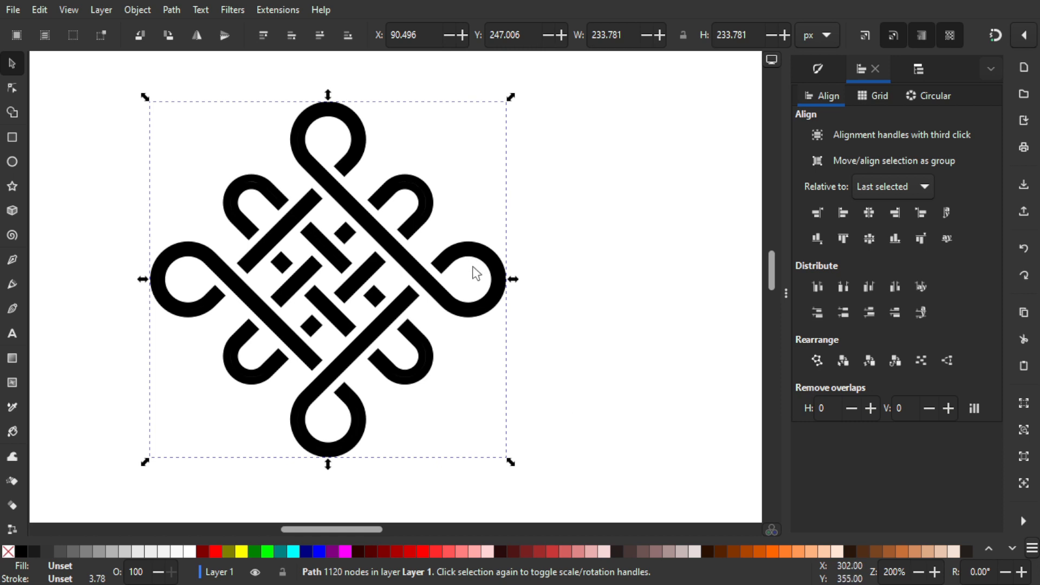
Examine the united path's nodes along the loops and crossing strands for surplus points.
{"action": "double_click", "coordinate": [491, 287]}
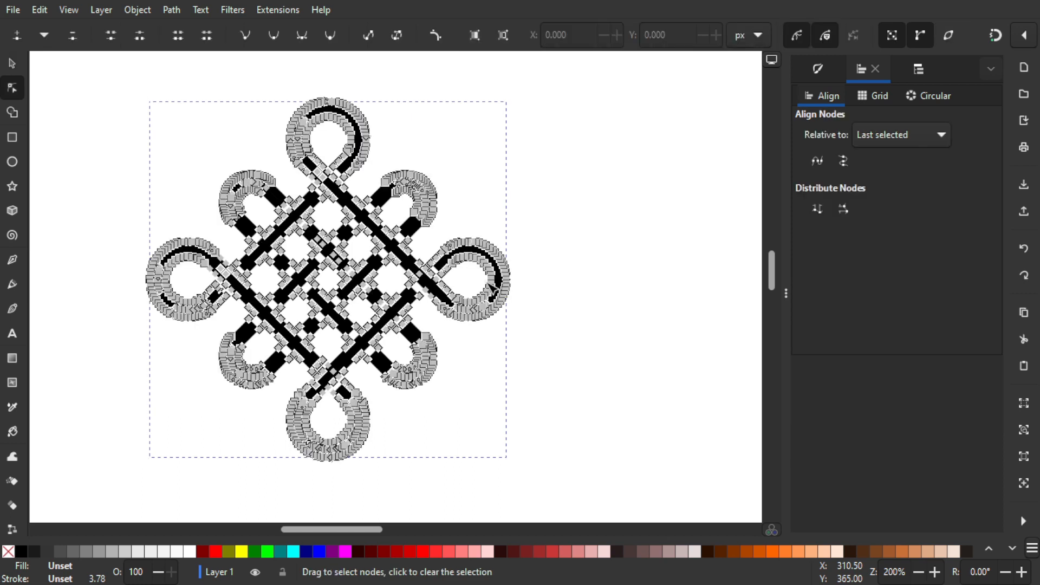
{"action": "scroll", "coordinate": [522, 336], "scroll_direction": "up", "scroll_amount": 3, "text": "ctrl"}
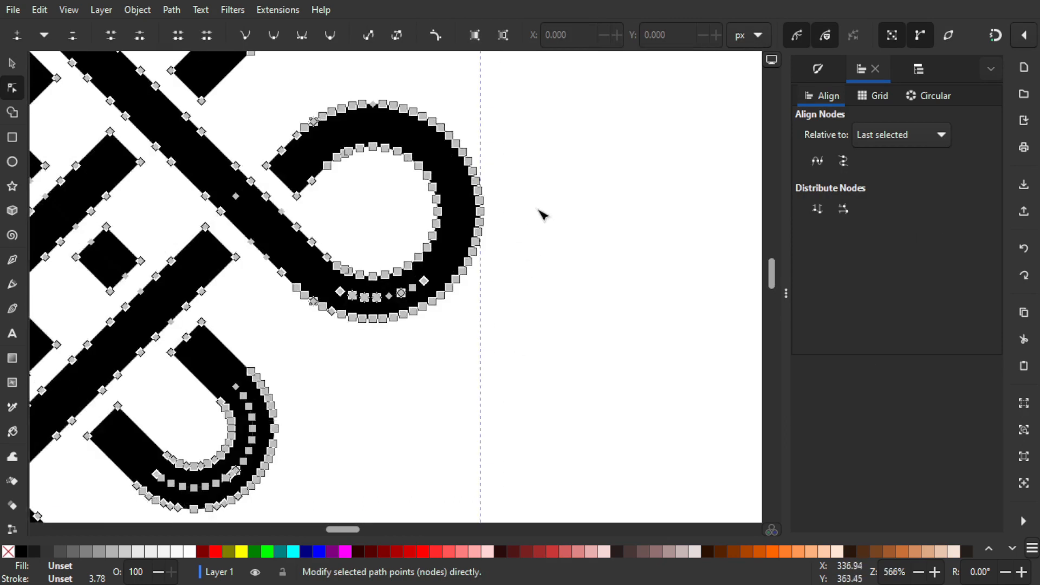
{"action": "left_click_drag", "start_coordinate": [259, 208], "coordinate": [443, 322]}
{"action": "left_click_drag", "start_coordinate": [426, 246], "coordinate": [464, 305]}
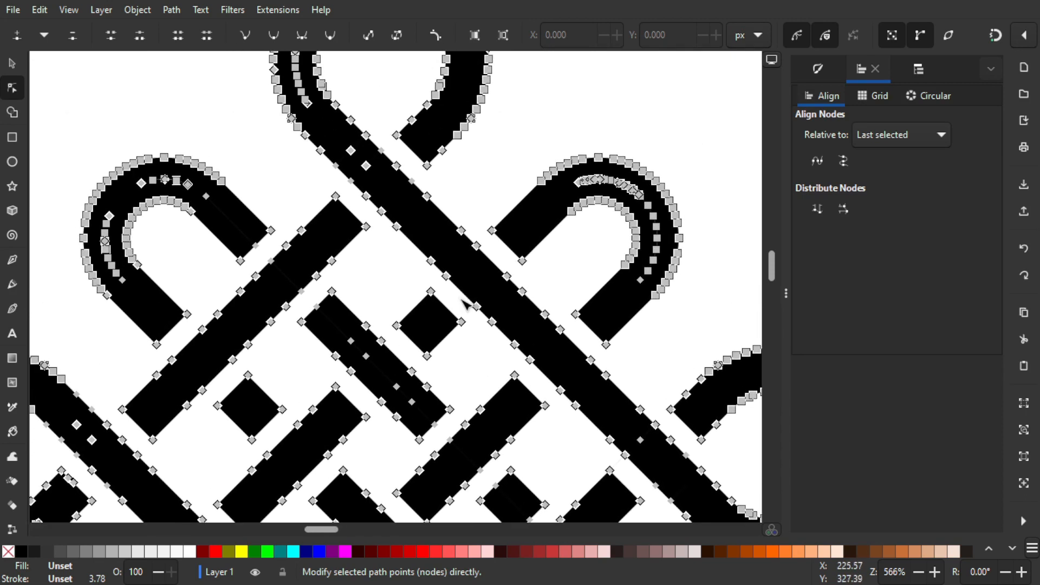
{"action": "scroll", "coordinate": [464, 304], "scroll_direction": "down", "scroll_amount": 2, "text": "ctrl"}
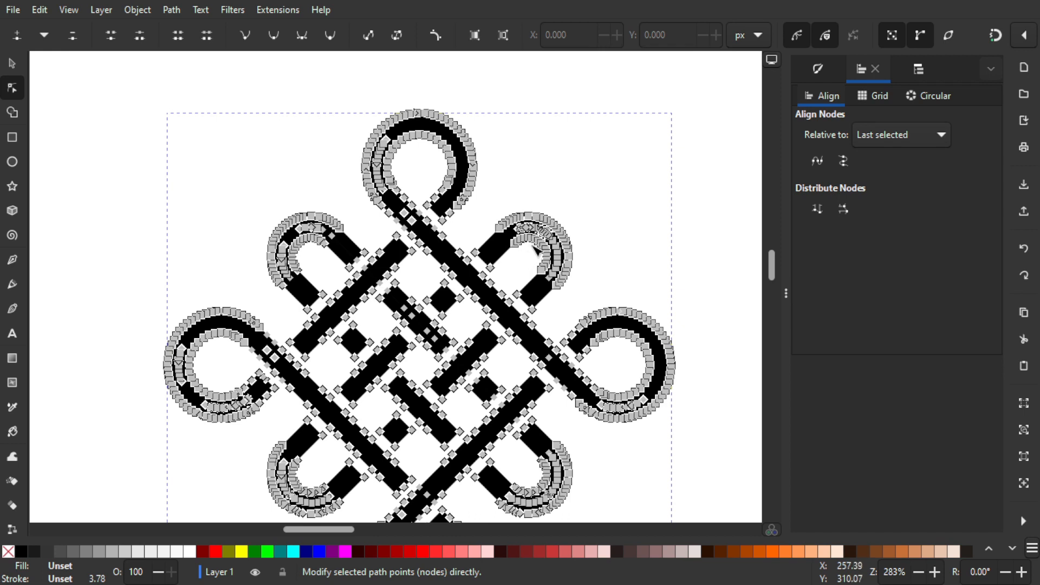
{"action": "left_click_drag", "start_coordinate": [633, 228], "coordinate": [579, 227]}
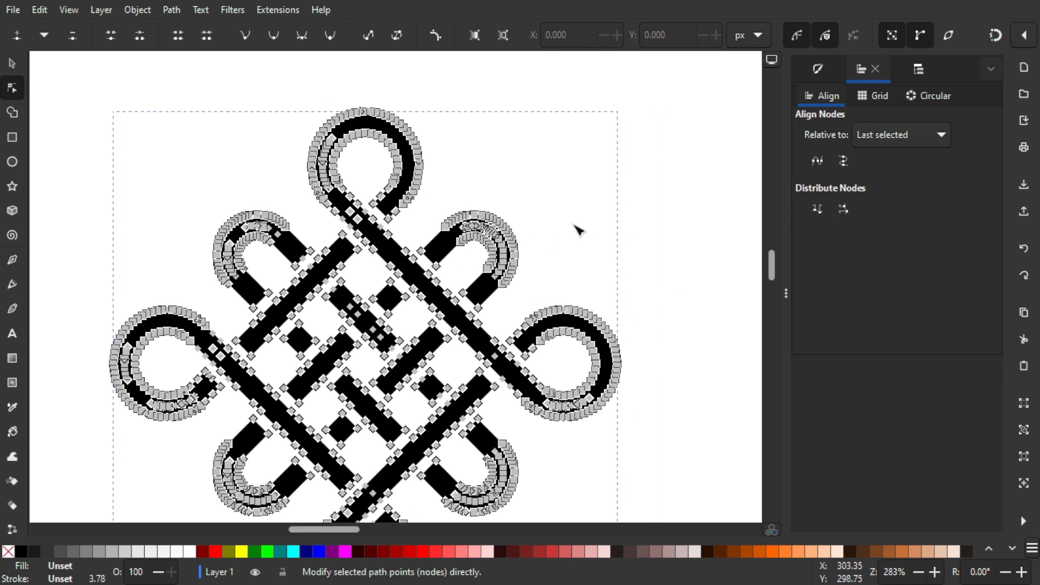
{"action": "left_click_drag", "start_coordinate": [516, 205], "coordinate": [491, 212]}
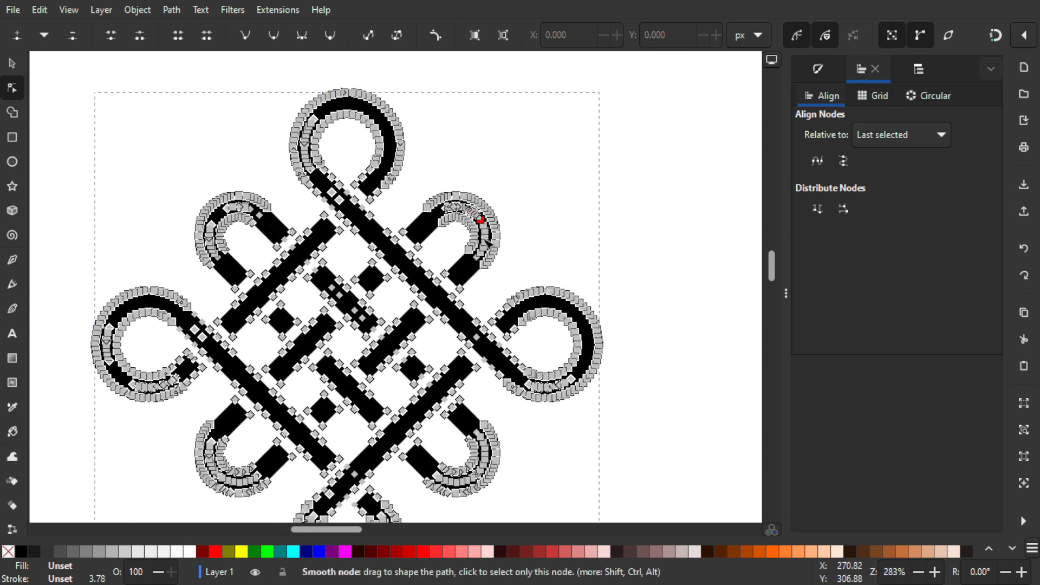
{"action": "scroll", "coordinate": [398, 303], "scroll_direction": "up", "scroll_amount": 2}
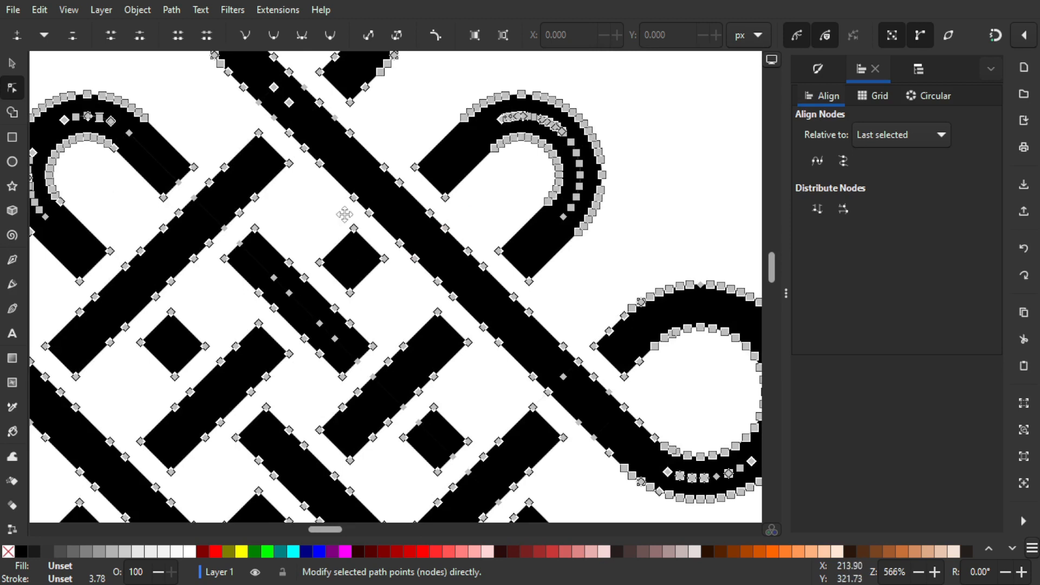
{"action": "left_click_drag", "start_coordinate": [343, 215], "coordinate": [414, 295]}
{"action": "left_click_drag", "start_coordinate": [358, 269], "coordinate": [403, 296]}
{"action": "scroll", "coordinate": [413, 240], "scroll_direction": "down", "scroll_amount": 1}
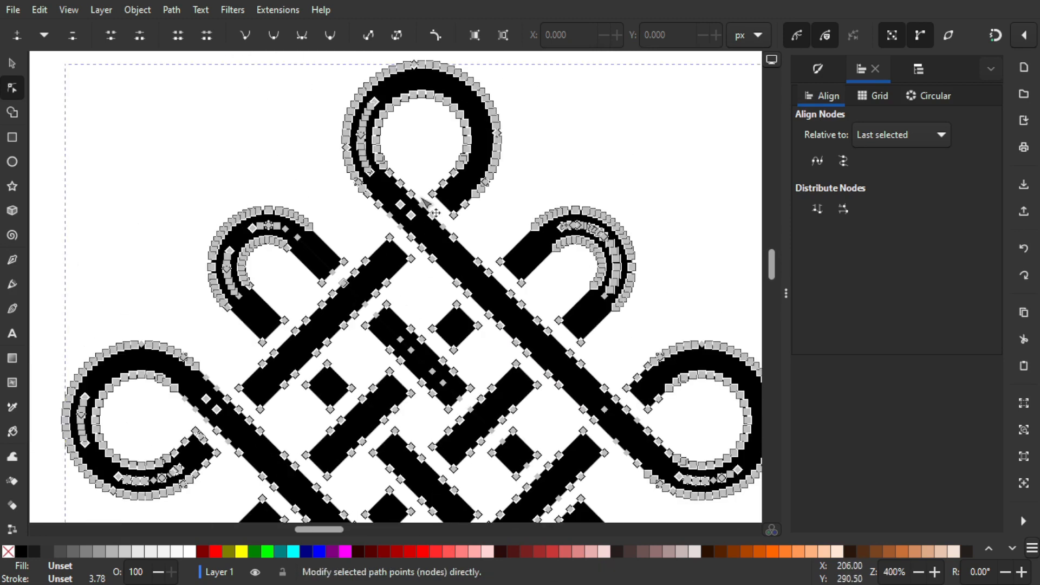
Delete the surplus nodes along the straight edges of the diamond's upper-left strand.
{"action": "scroll", "coordinate": [422, 217], "scroll_direction": "up", "scroll_amount": 2}
{"action": "left_click_drag", "start_coordinate": [360, 211], "coordinate": [417, 131]}
{"action": "scroll", "coordinate": [516, 216], "scroll_direction": "down", "scroll_amount": 1}
{"action": "scroll", "coordinate": [516, 215], "scroll_direction": "up", "scroll_amount": 1}
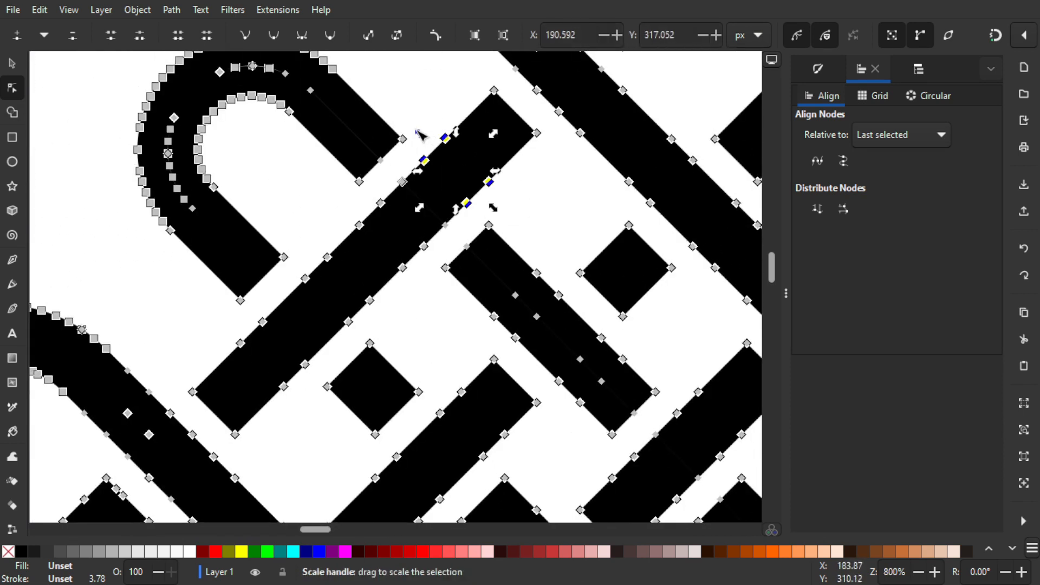
{"action": "left_click", "coordinate": [452, 152]}
{"action": "left_click_drag", "start_coordinate": [387, 237], "coordinate": [348, 201]}
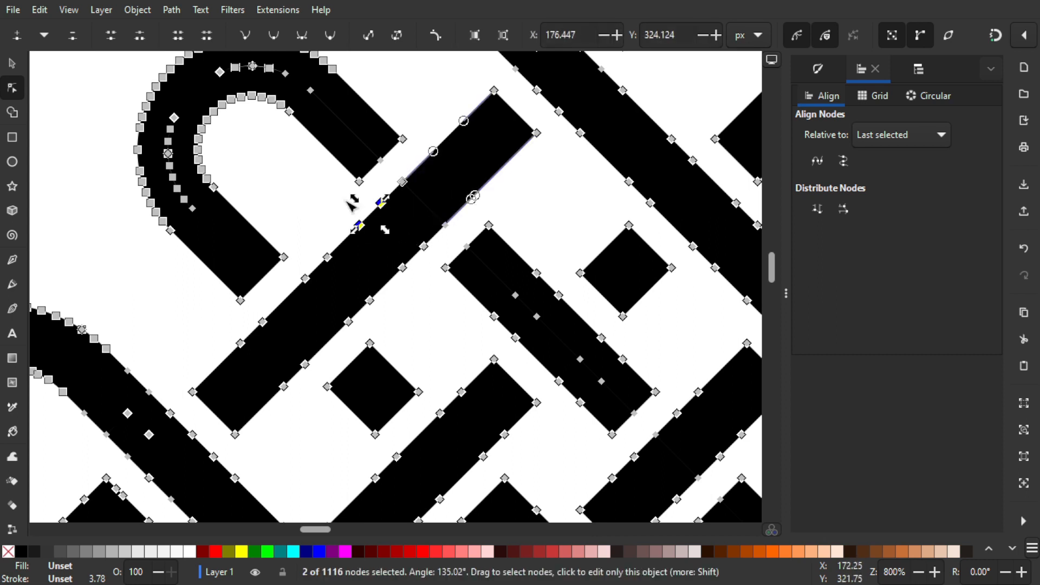
{"action": "scroll", "coordinate": [345, 204], "scroll_direction": "down", "scroll_amount": 3}
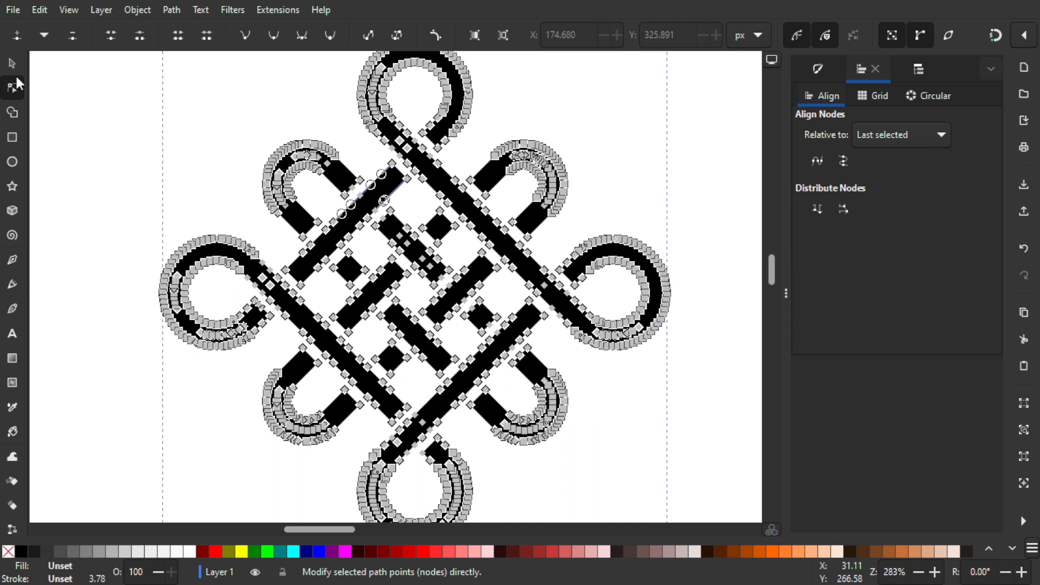
Try simplifying the whole knot path with Simplify.
{"action": "key", "text": "ctrl+l"}
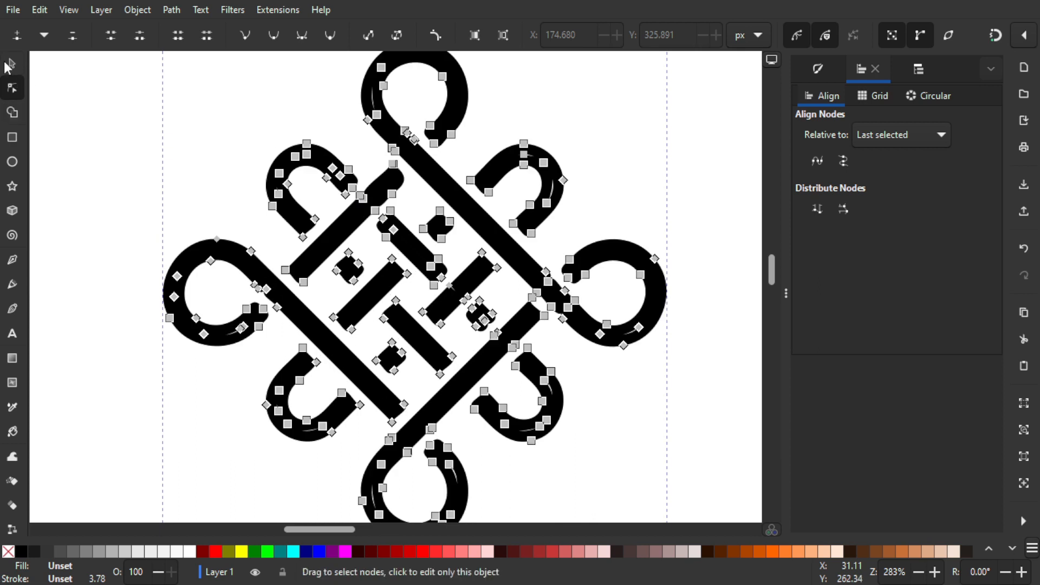
{"action": "left_click", "coordinate": [8, 65]}
{"action": "left_click", "coordinate": [156, 130]}
{"action": "scroll", "coordinate": [355, 204], "scroll_direction": "down", "scroll_amount": 2}
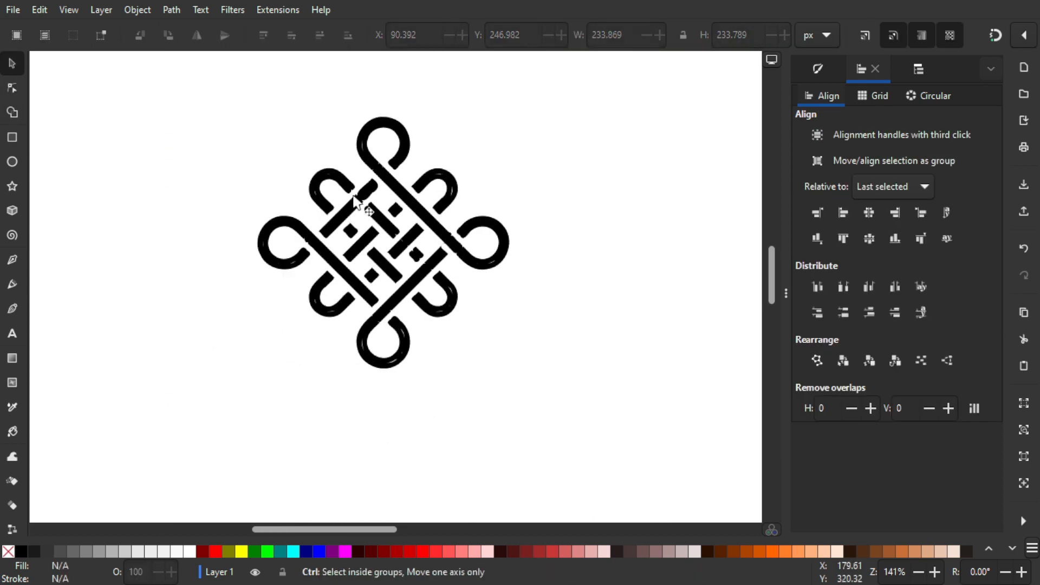
{"action": "scroll", "coordinate": [456, 262], "scroll_direction": "up", "scroll_amount": 1}
{"action": "left_click", "coordinate": [458, 241]}
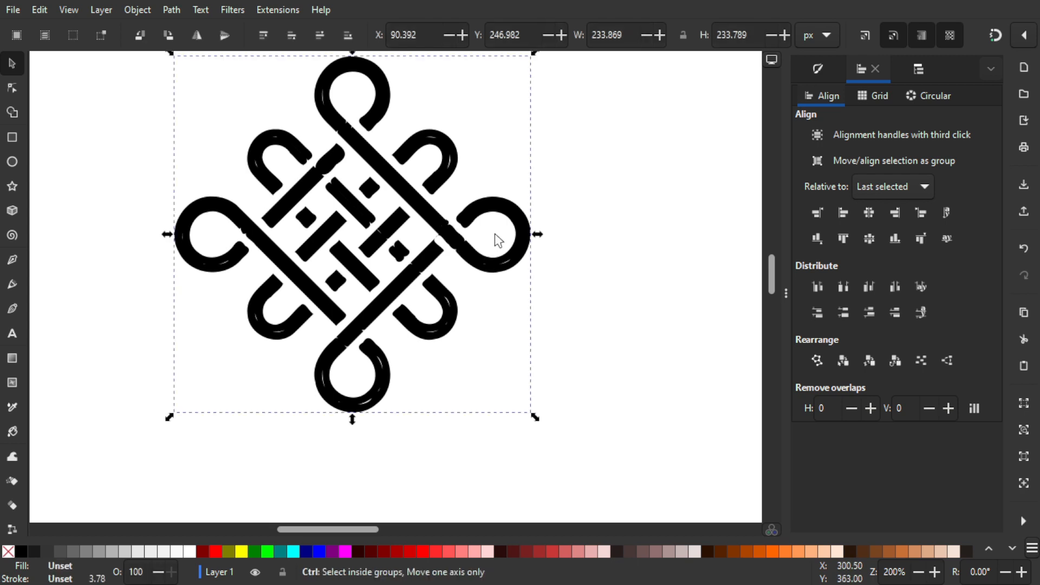
{"action": "key", "text": "ctrl+z"}
Delete the surplus nodes on the upper outer quarter of the knot's right corner loop.
{"action": "left_click", "coordinate": [11, 88]}
{"action": "scroll", "coordinate": [595, 287], "scroll_direction": "up", "scroll_amount": 2}
{"action": "left_click_drag", "start_coordinate": [512, 274], "coordinate": [421, 340]}
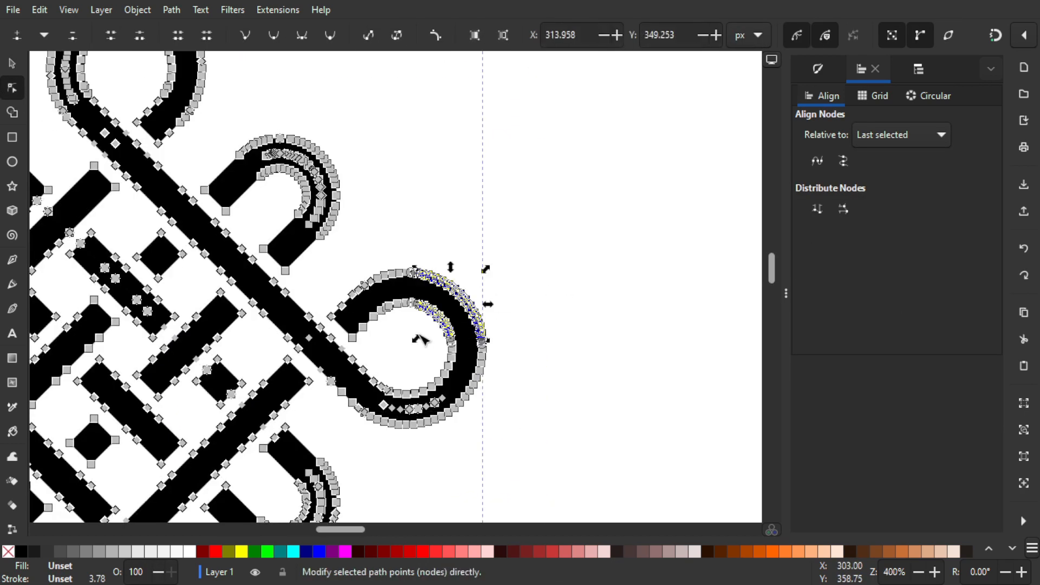
{"action": "key", "text": "Delete"}
{"action": "left_click", "coordinate": [657, 343]}
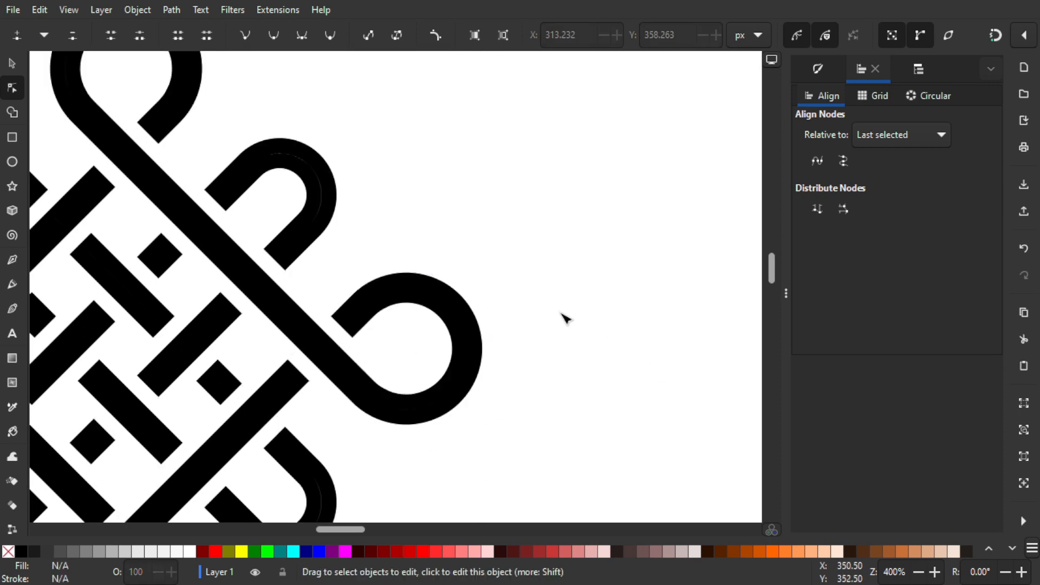
Delete the surplus nodes on the lower outer quarter of the knot's right corner loop.
{"action": "scroll", "coordinate": [550, 302], "scroll_direction": "down", "scroll_amount": 1}
{"action": "scroll", "coordinate": [495, 332], "scroll_direction": "down", "scroll_amount": 1}
{"action": "left_click", "coordinate": [494, 332]}
{"action": "scroll", "coordinate": [495, 332], "scroll_direction": "up", "scroll_amount": 2}
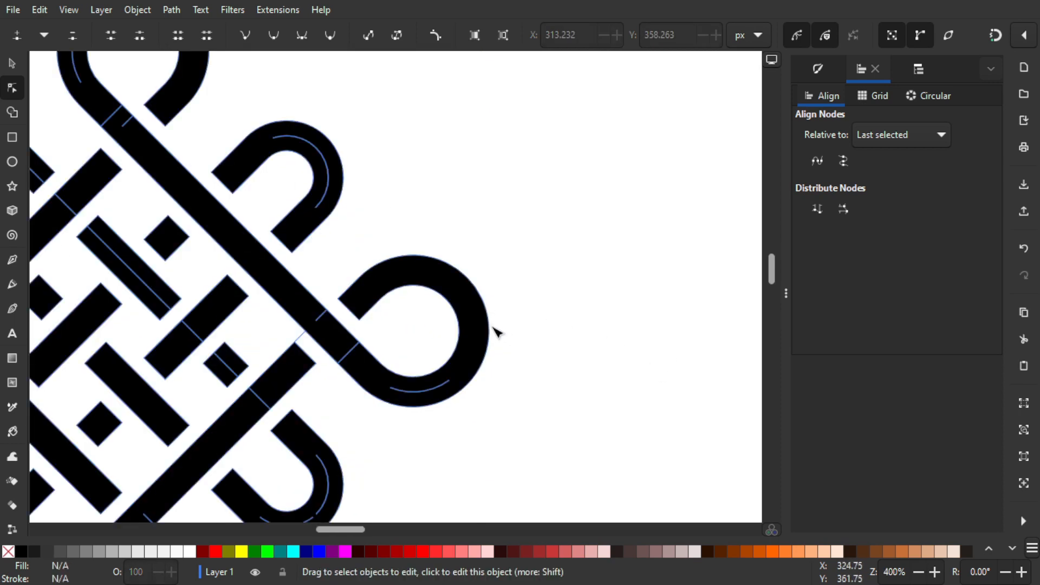
{"action": "left_click_drag", "start_coordinate": [534, 418], "coordinate": [428, 319]}
{"action": "key", "text": "Delete"}
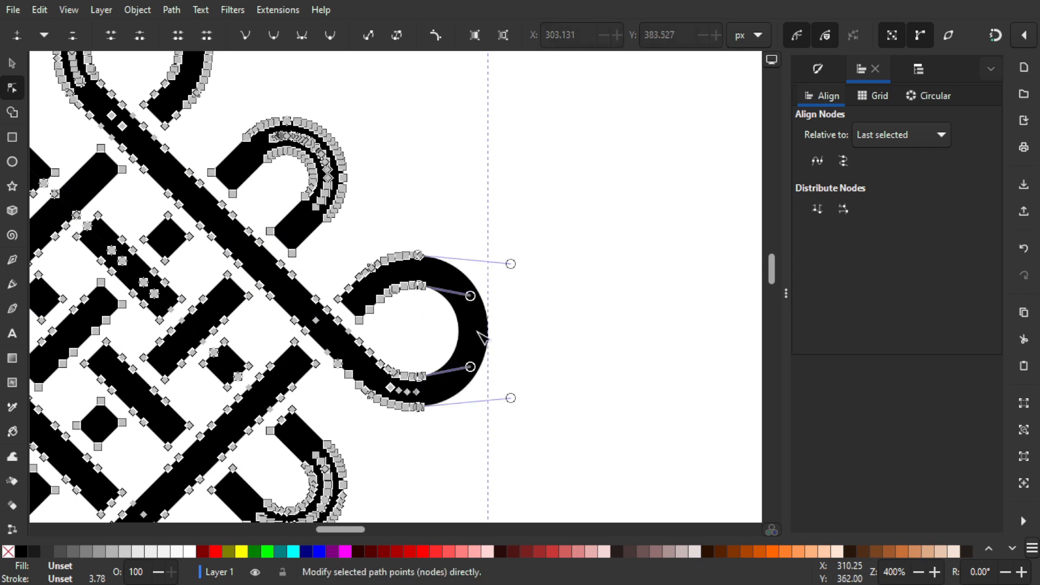
Try deleting the surplus nodes along the lower-left curve of the knot's right corner loop.
{"action": "left_click", "coordinate": [471, 420]}
{"action": "left_click", "coordinate": [433, 398]}
{"action": "left_click_drag", "start_coordinate": [450, 448], "coordinate": [361, 359]}
{"action": "key", "text": "Delete"}
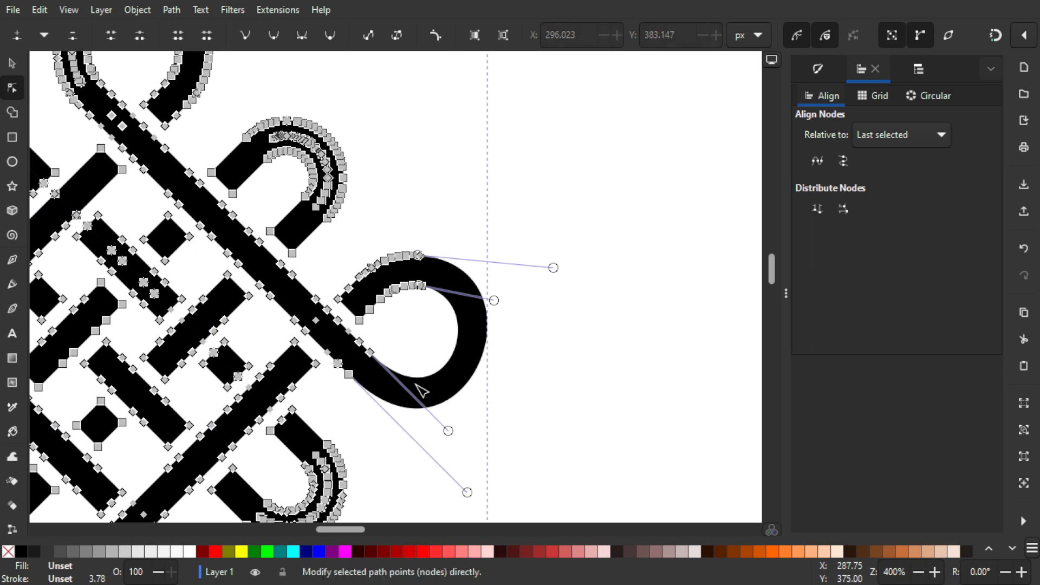
{"action": "key", "text": "Escape"}
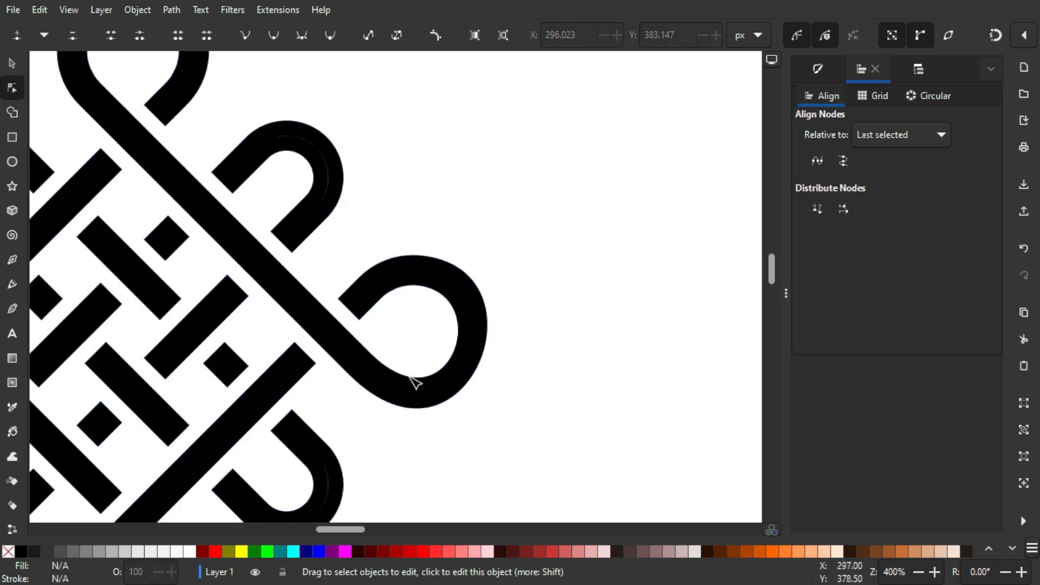
{"action": "scroll", "coordinate": [520, 315], "scroll_direction": "down", "scroll_amount": 3}
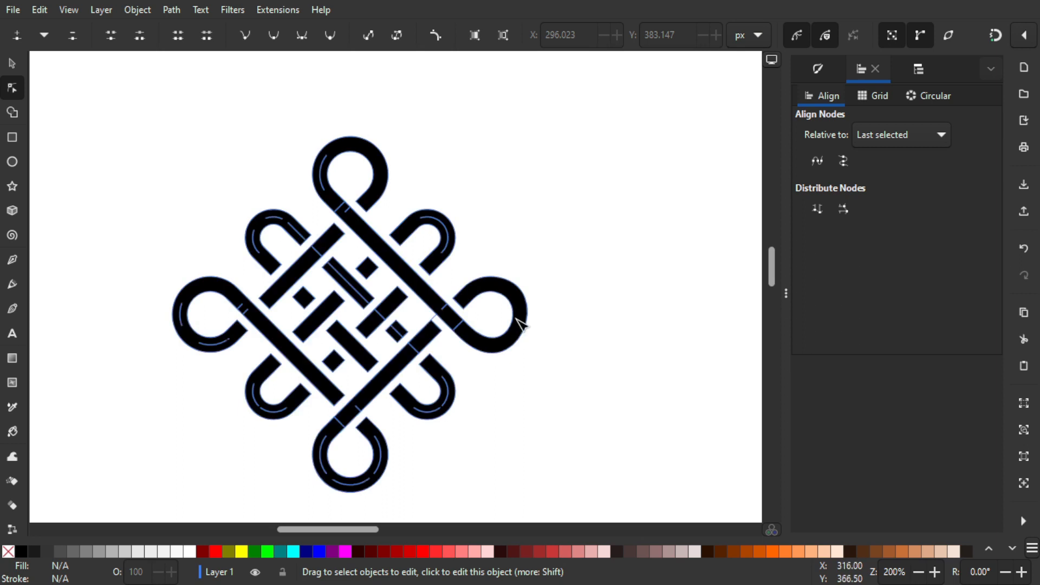
{"action": "left_click_drag", "start_coordinate": [564, 322], "coordinate": [599, 295]}
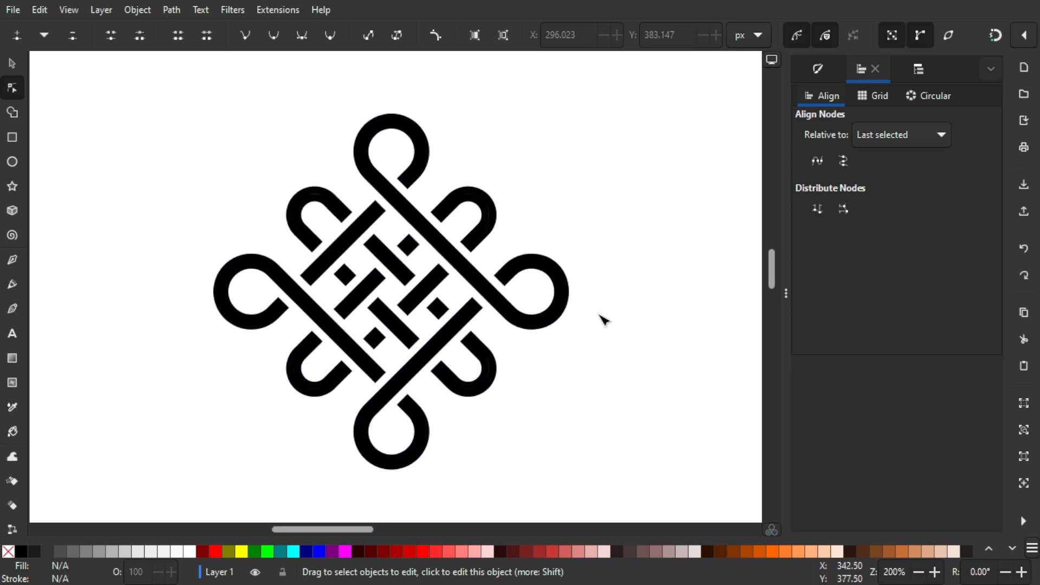
Inspect the nodes on the knot's right corner loop and select the whole knot path as an object.
{"action": "left_click", "coordinate": [564, 295]}
{"action": "scroll", "coordinate": [573, 323], "scroll_direction": "up", "scroll_amount": 3}
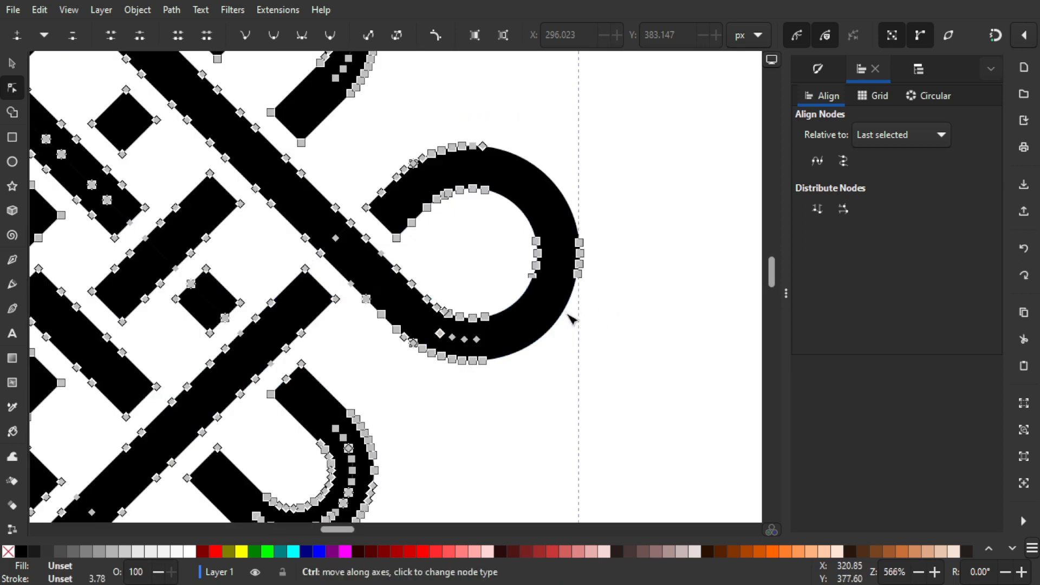
{"action": "scroll", "coordinate": [573, 318], "scroll_direction": "down", "scroll_amount": 4}
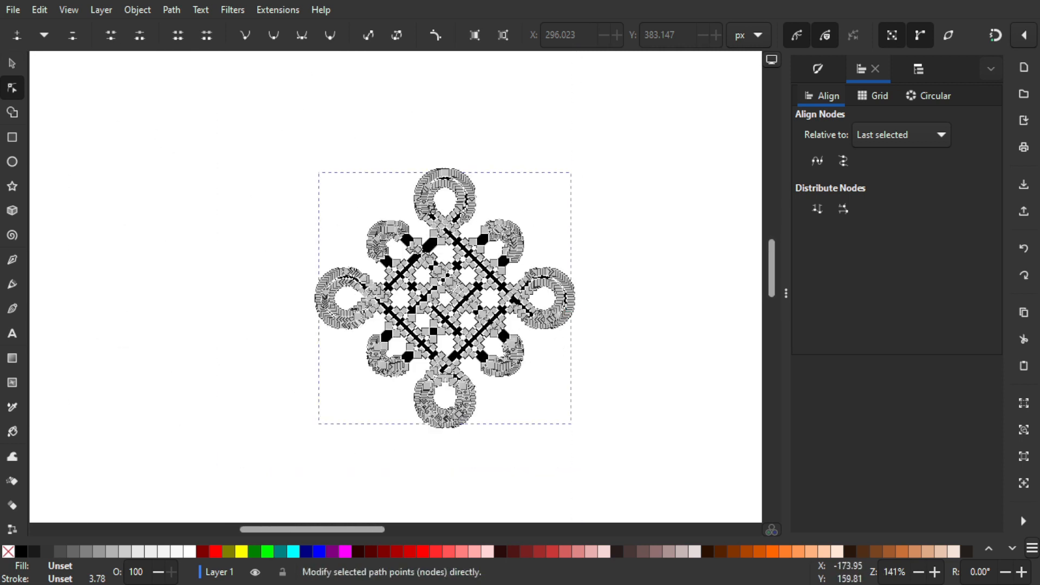
{"action": "left_click", "coordinate": [12, 64]}
{"action": "left_click", "coordinate": [246, 186]}
{"action": "scroll", "coordinate": [473, 266], "scroll_direction": "up", "scroll_amount": 1}
{"action": "left_click", "coordinate": [460, 259]}
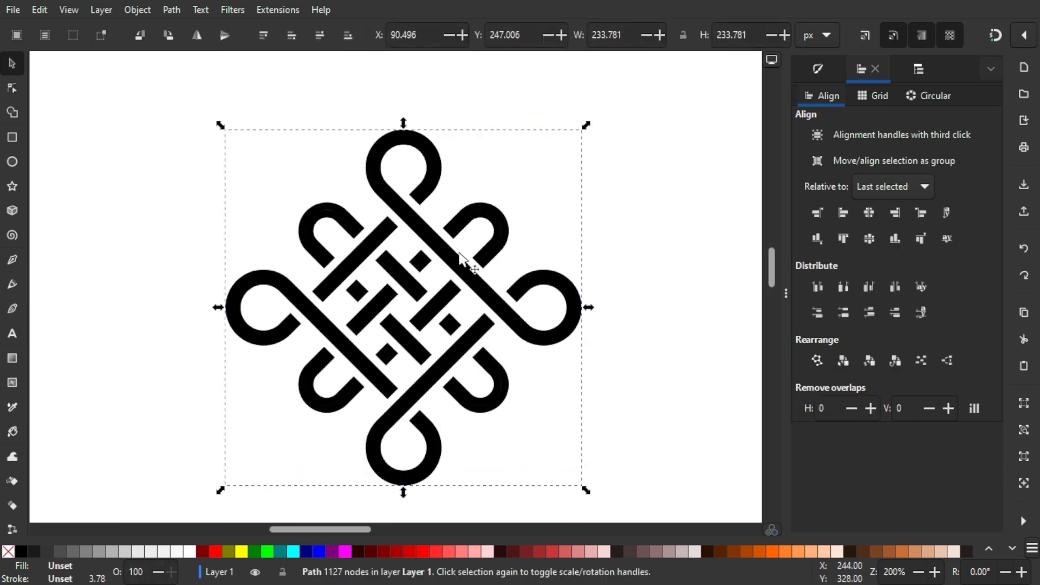
{"action": "left_click_drag", "start_coordinate": [553, 257], "coordinate": [540, 248]}
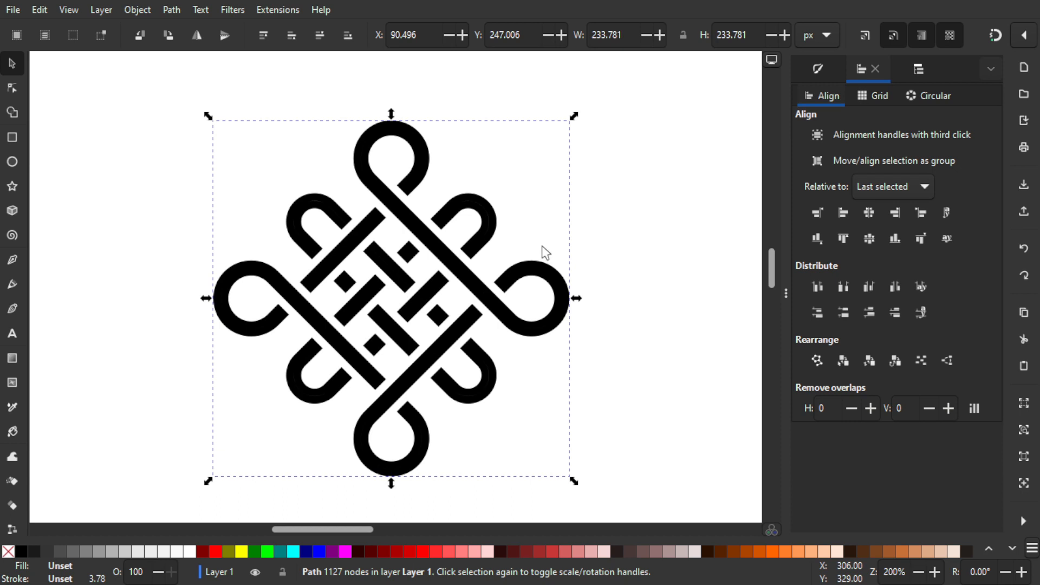